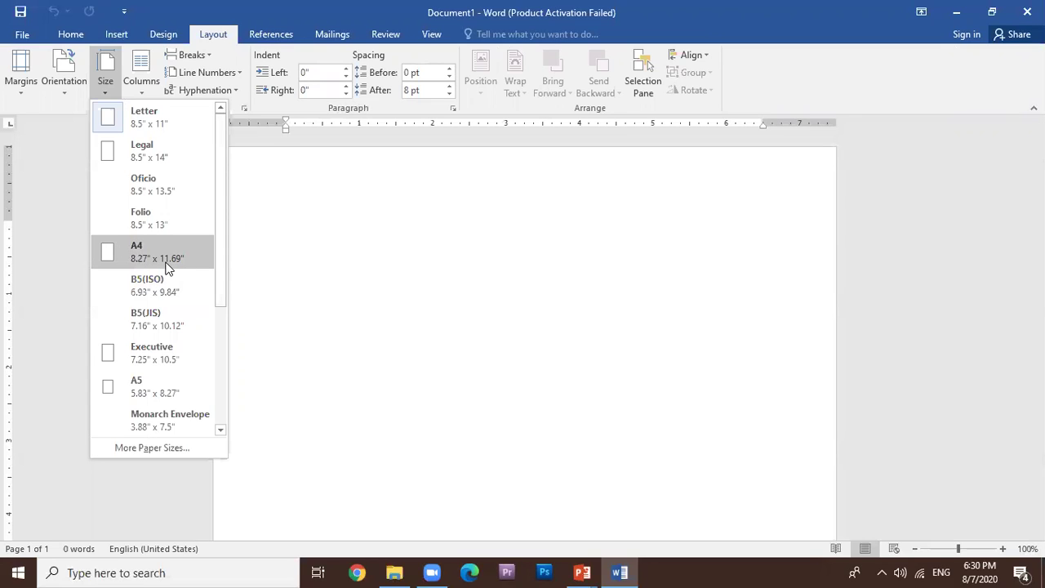
# Make the page A4 and set the font to Arial at 12 pt.
pyautogui.click(166, 266)
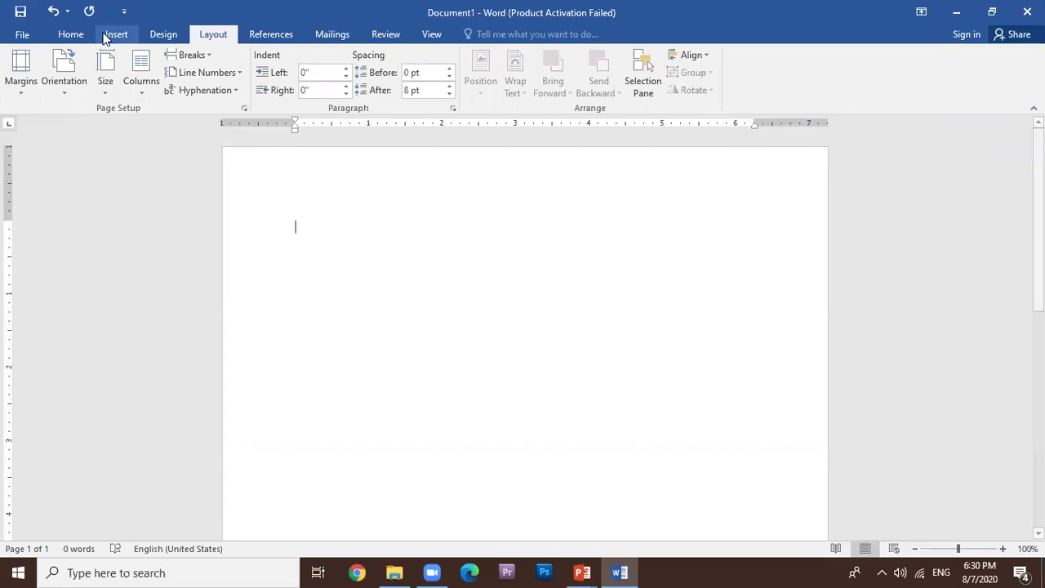
pyautogui.click(73, 34)
pyautogui.click(183, 61)
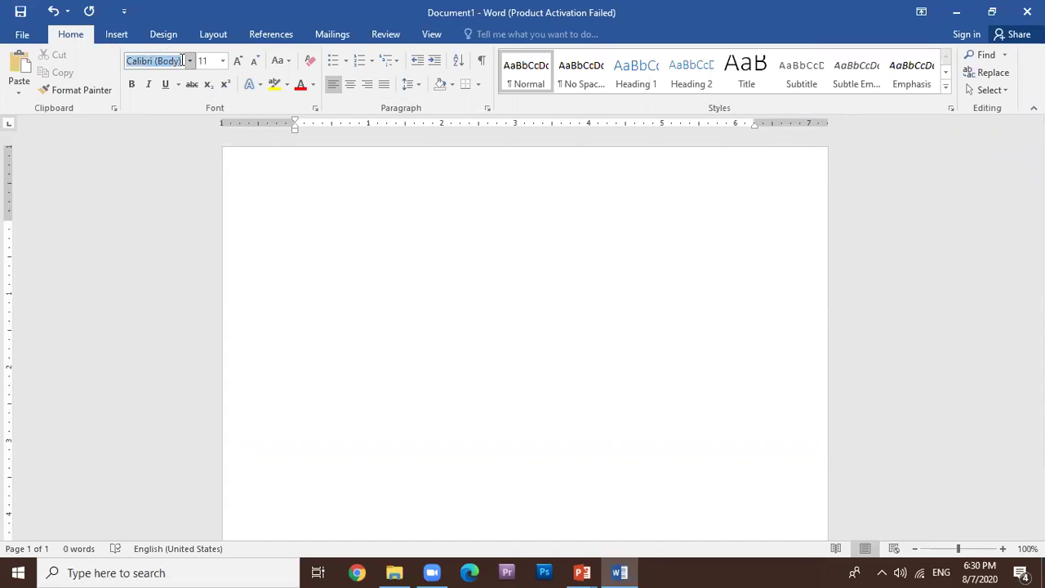
pyautogui.write('Arial')
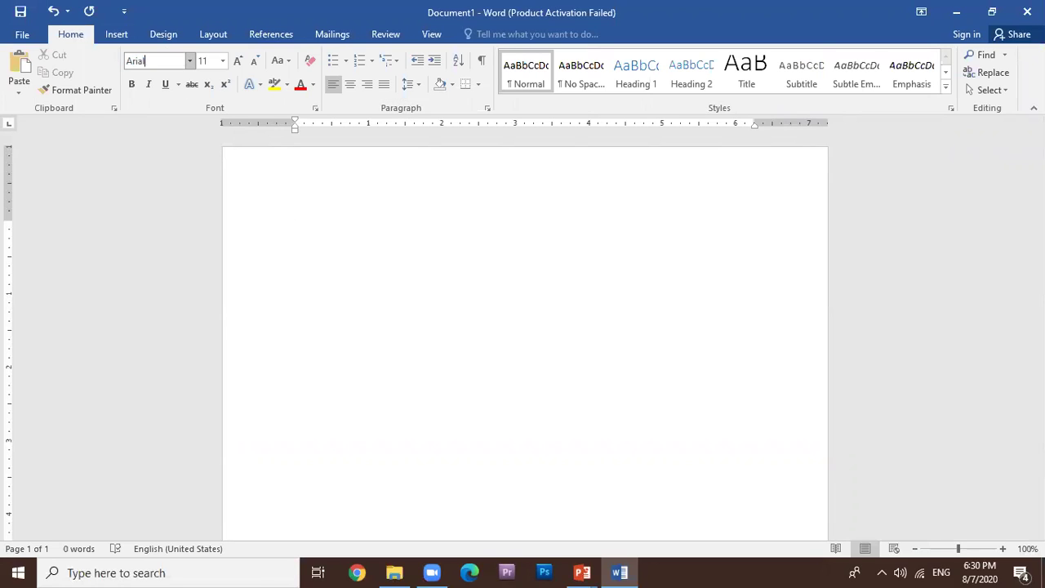
pyautogui.press('Return')
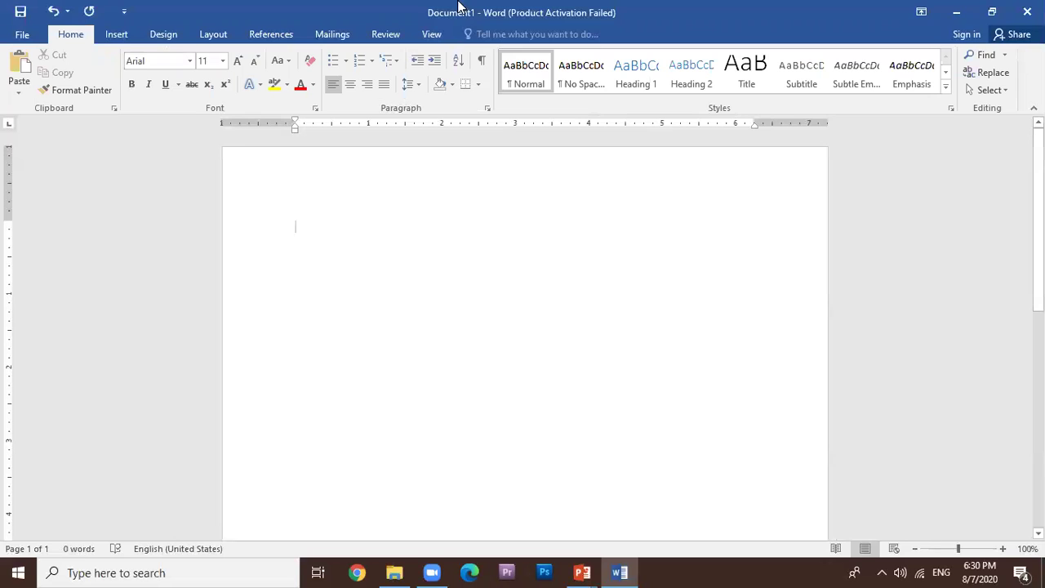
pyautogui.click(222, 60)
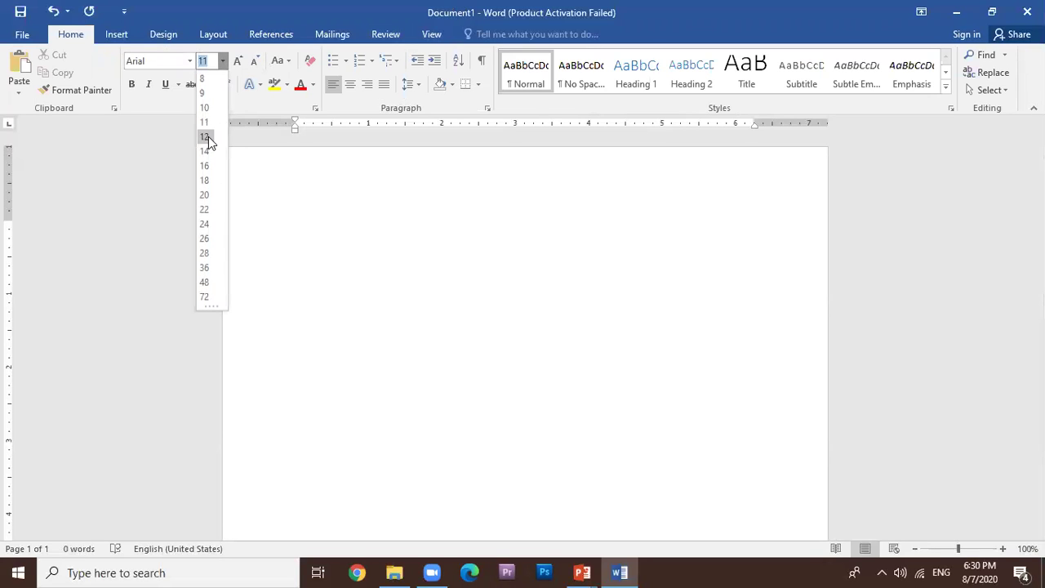
pyautogui.click(208, 137)
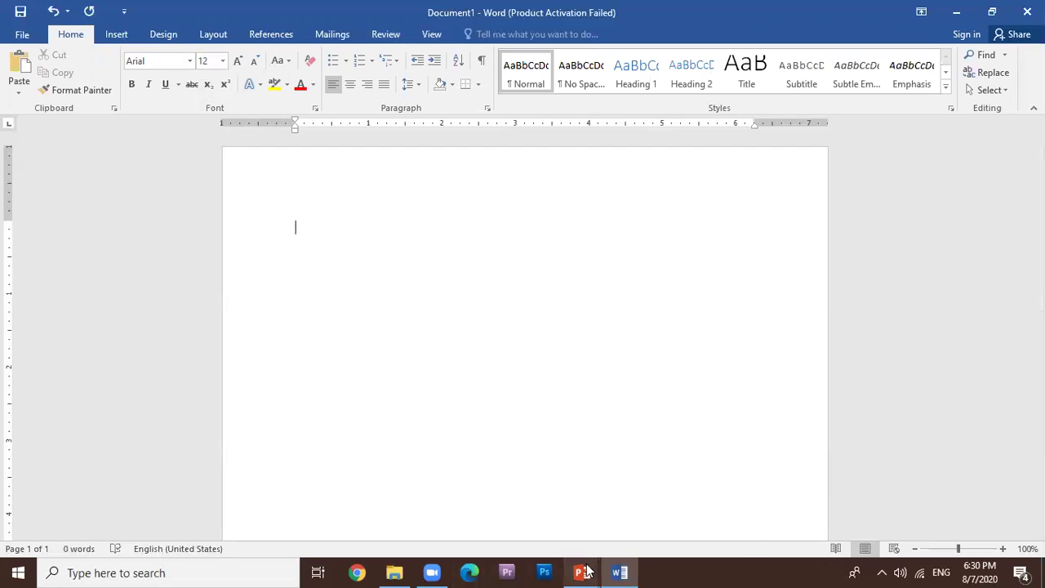
# View the How to write a CV slide, then switch back to Word.
pyautogui.moveTo(586, 570)
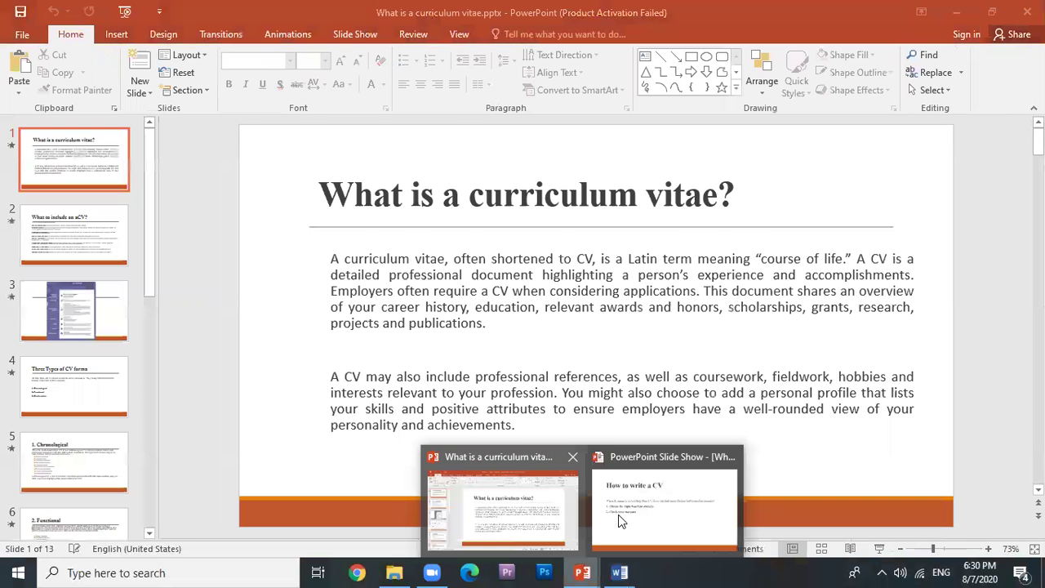
pyautogui.click(620, 514)
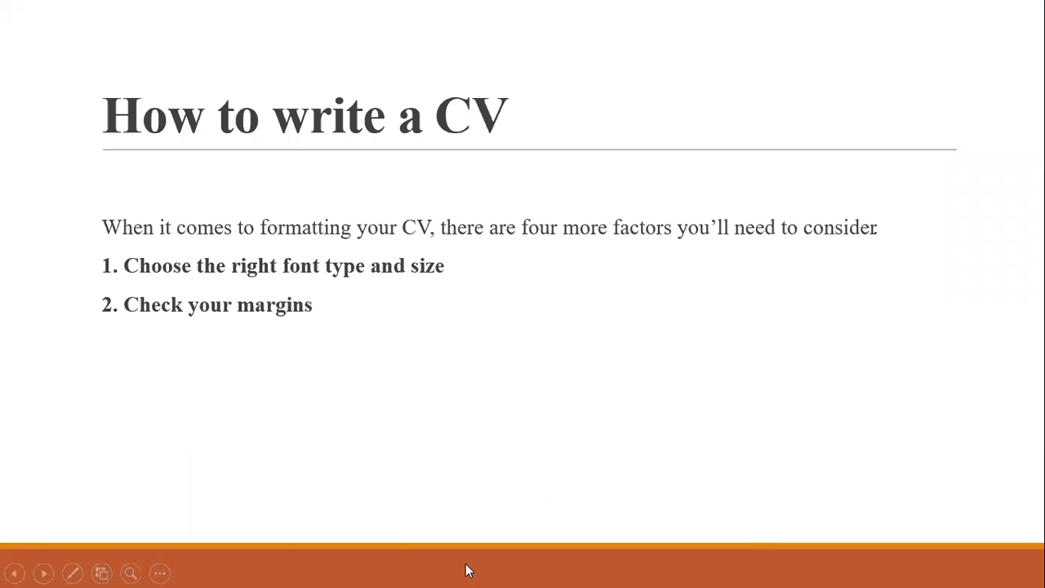
pyautogui.hotkey('alt', 'Tab')
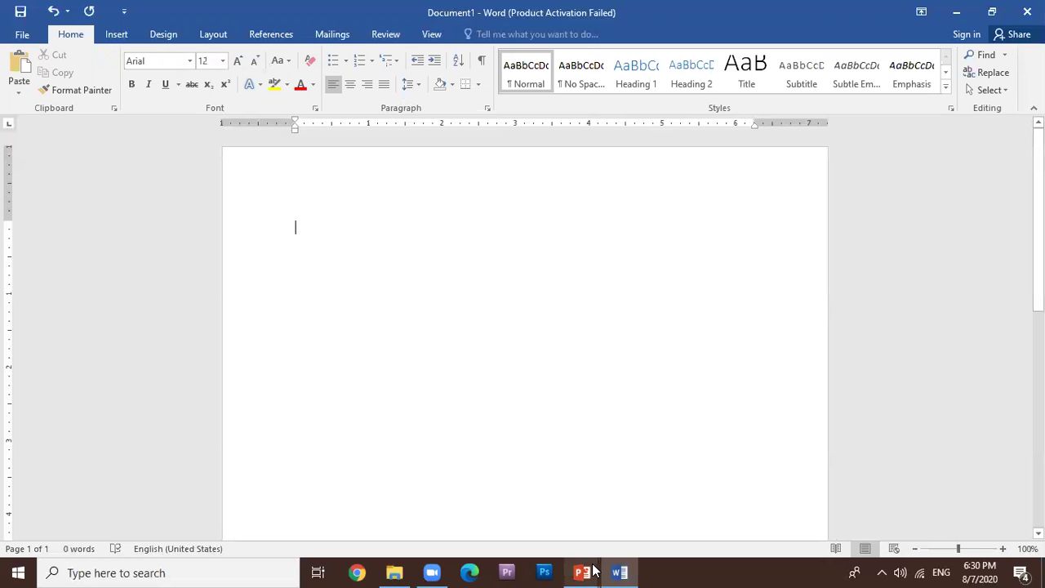
pyautogui.click(124, 13)
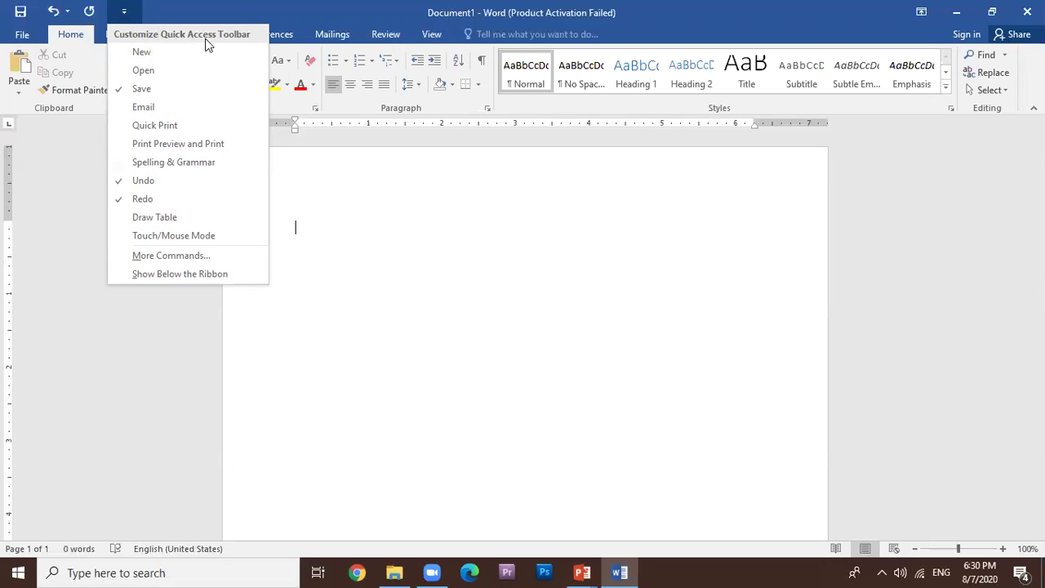
pyautogui.click(127, 12)
pyautogui.click(126, 13)
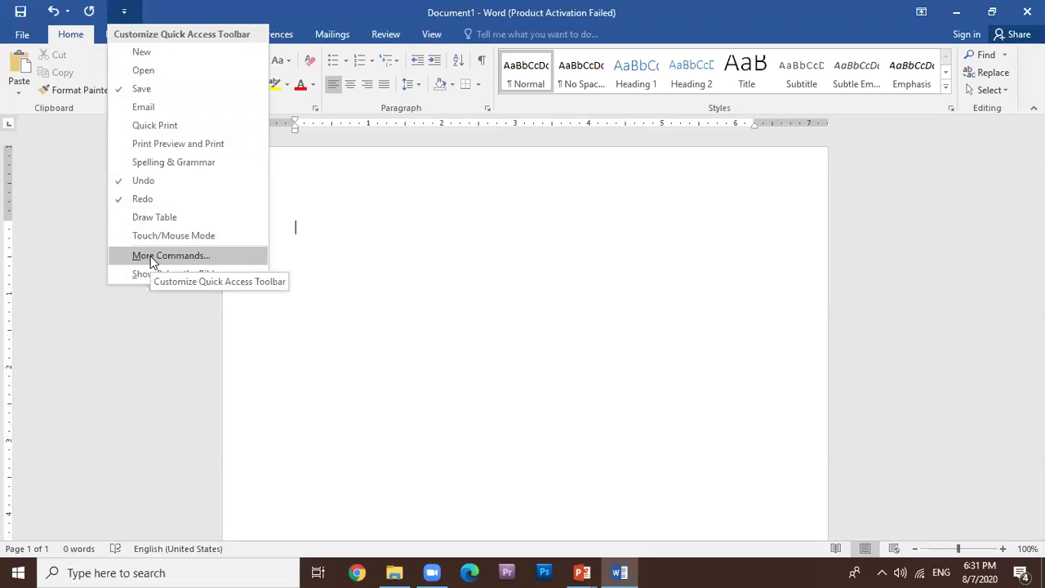
pyautogui.click(151, 258)
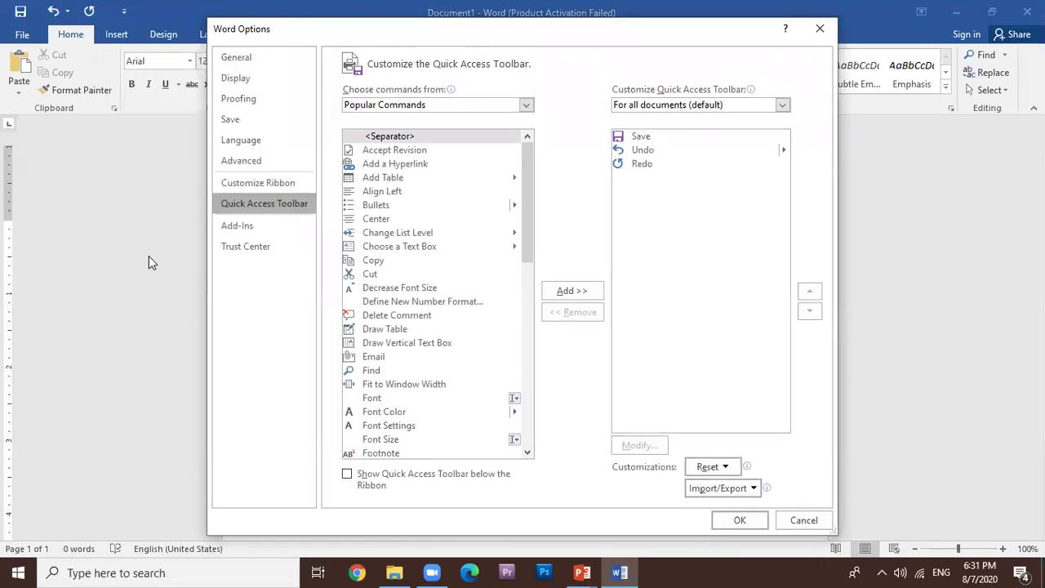
pyautogui.click(238, 57)
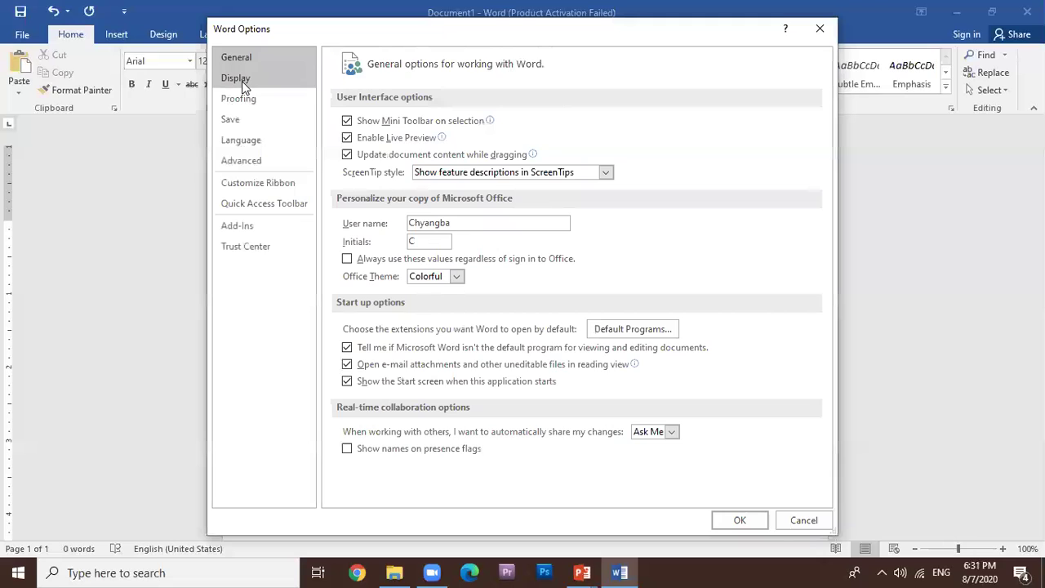
pyautogui.click(242, 81)
pyautogui.click(242, 98)
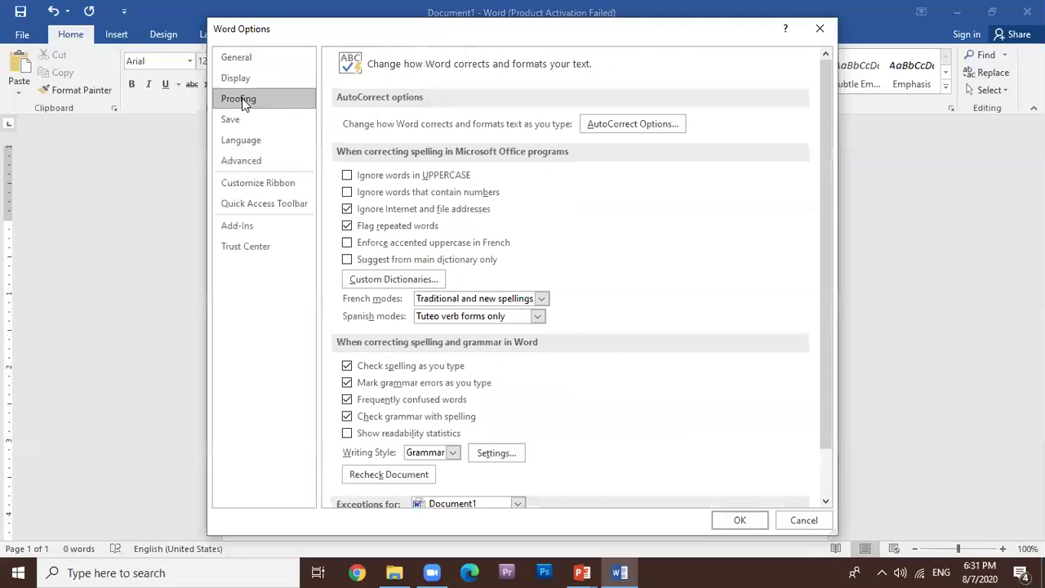
pyautogui.click(256, 142)
pyautogui.click(245, 166)
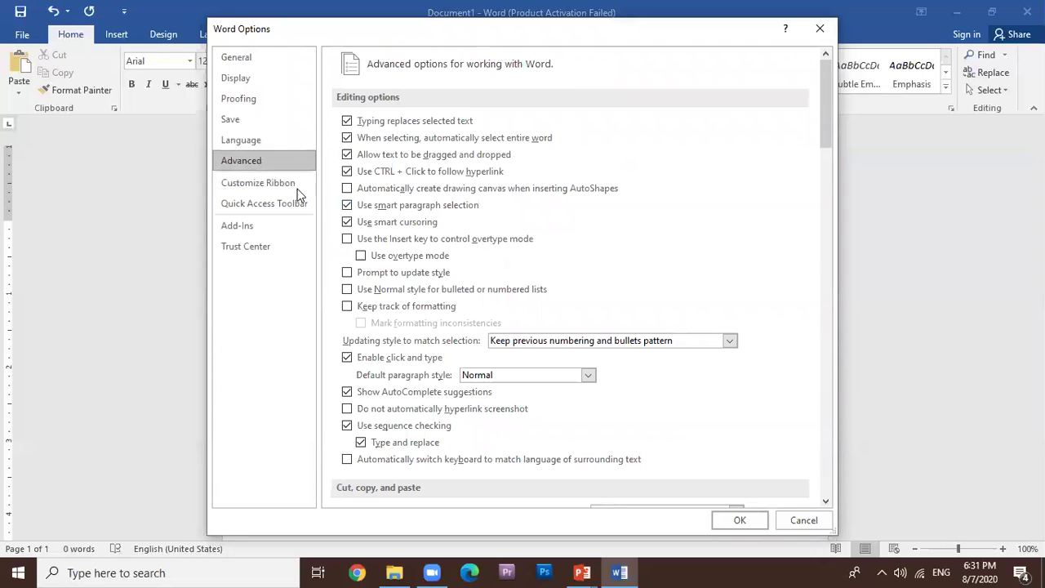
pyautogui.scroll(-5, 490, 347)
pyautogui.scroll(-10, 492, 347)
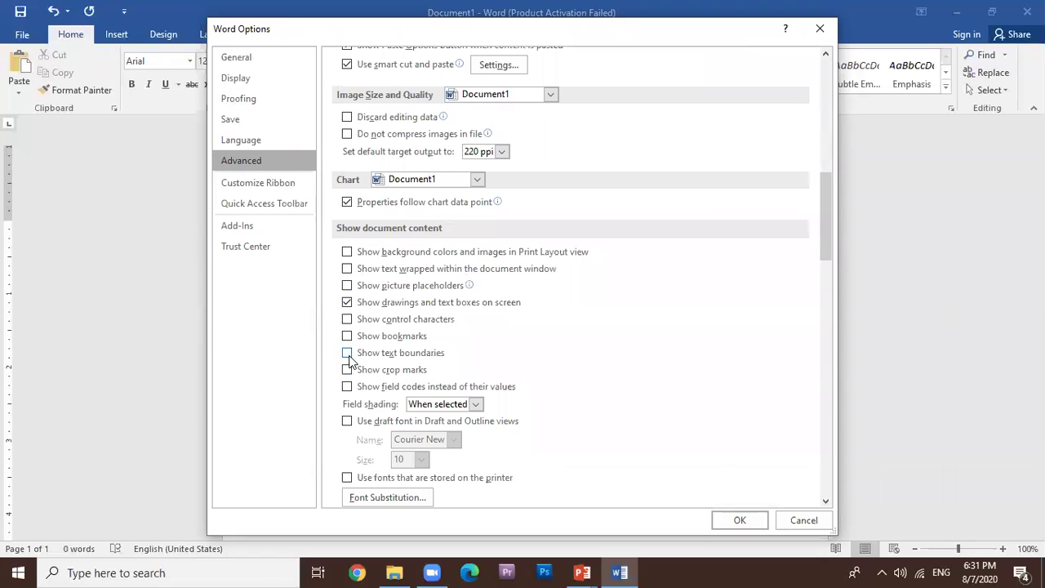
pyautogui.click(347, 353)
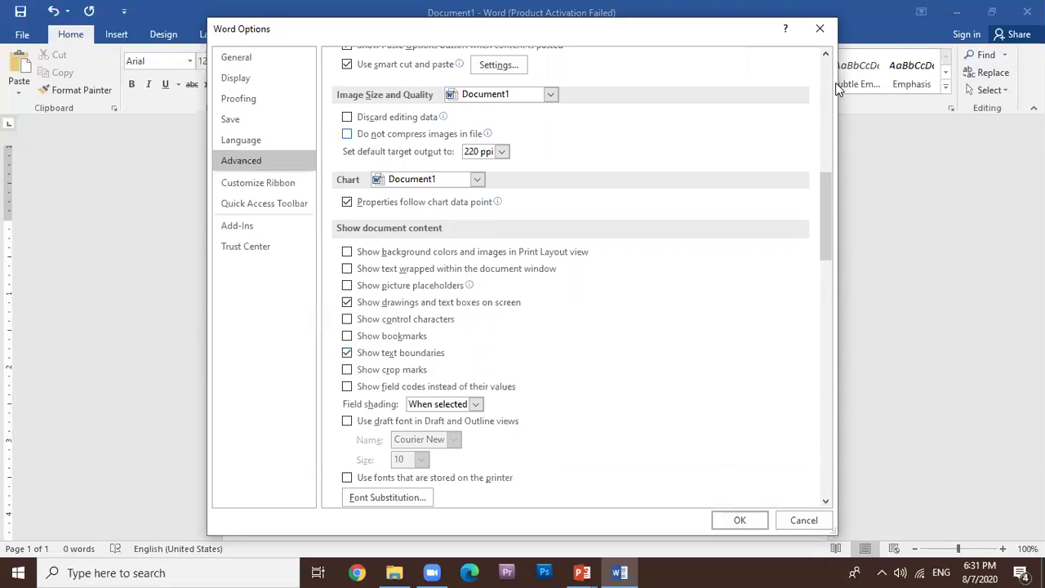
pyautogui.click(819, 29)
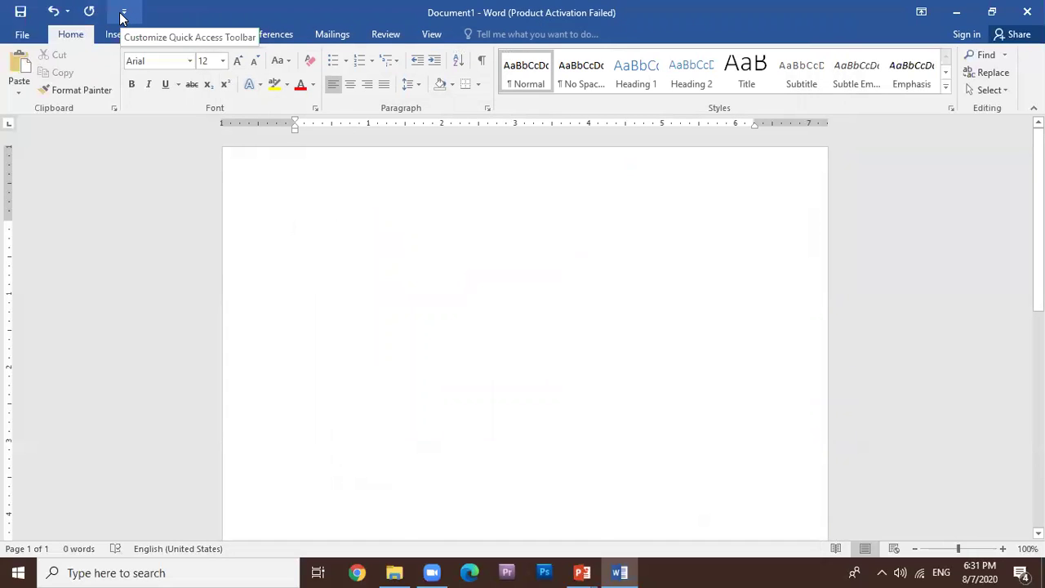
pyautogui.click(124, 11)
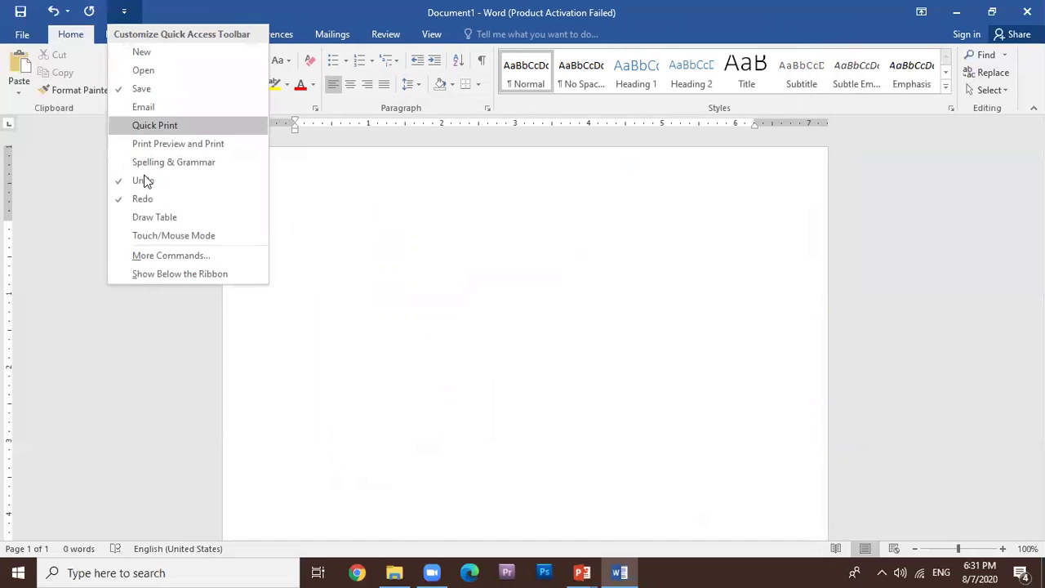
# Enable Show text boundaries in Word's Advanced options and apply it.
pyautogui.click(144, 259)
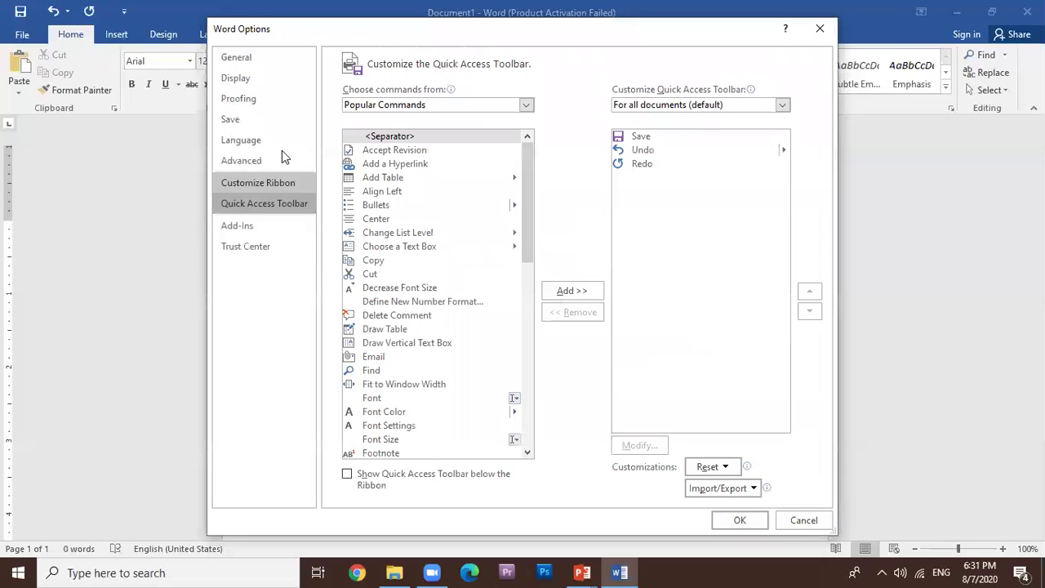
pyautogui.click(241, 166)
pyautogui.scroll(-7, 571, 266)
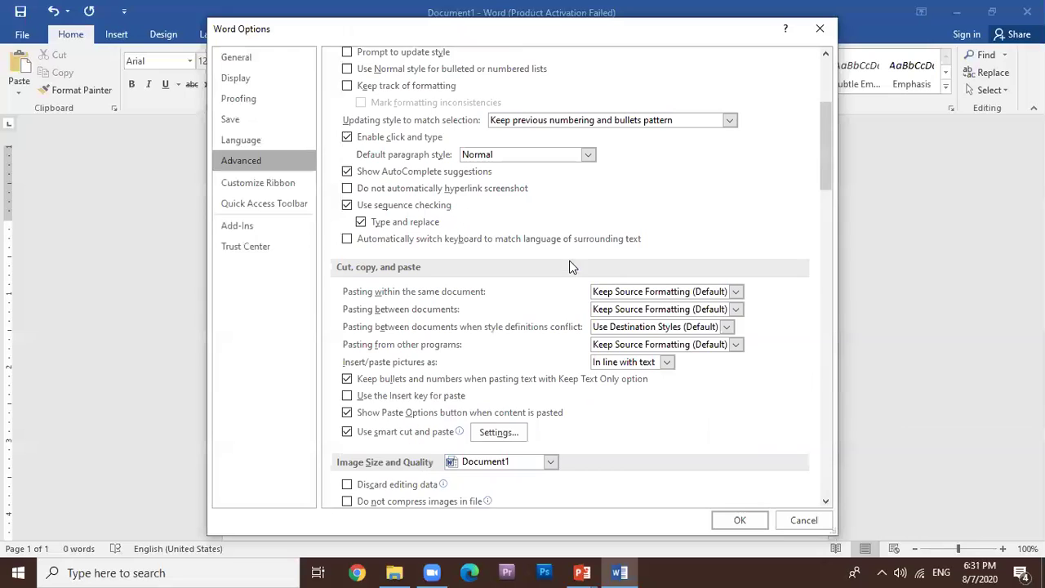
pyautogui.moveTo(821, 170); pyautogui.dragTo(805, 356)
pyautogui.scroll(-4, 721, 359)
pyautogui.scroll(-7, 721, 365)
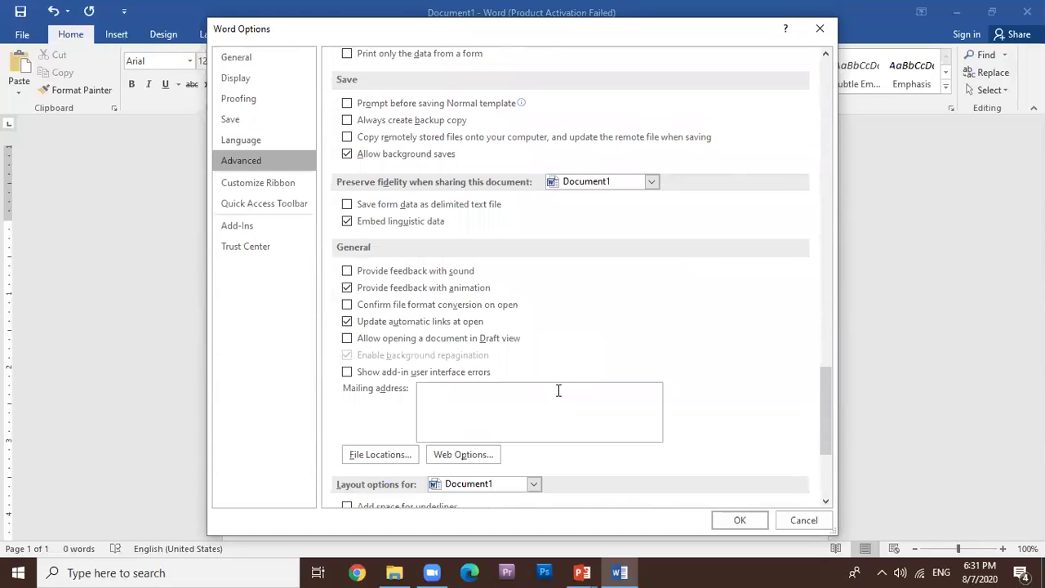
pyautogui.scroll(-1, 562, 382)
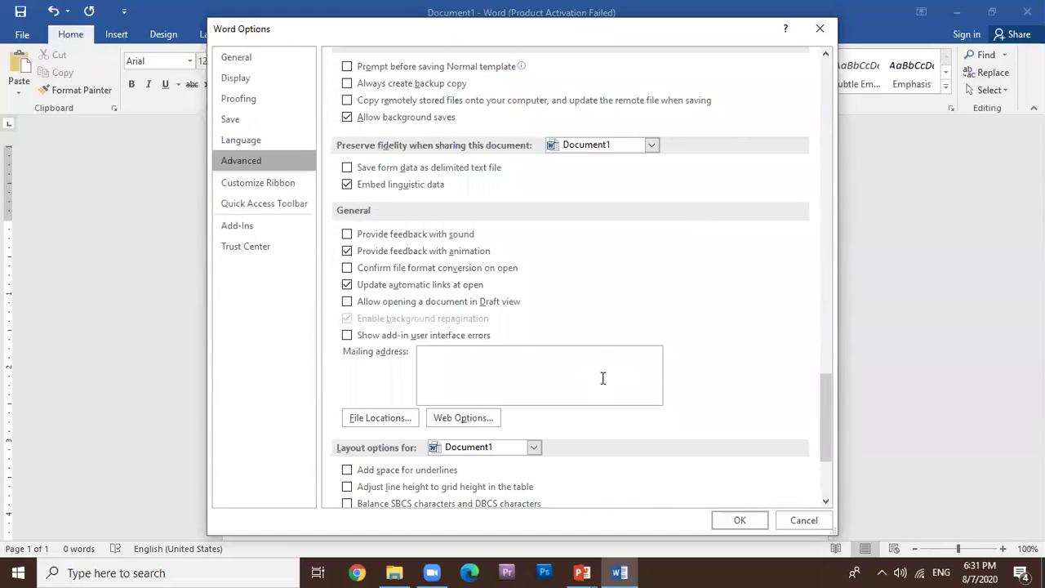
pyautogui.scroll(12, 609, 340)
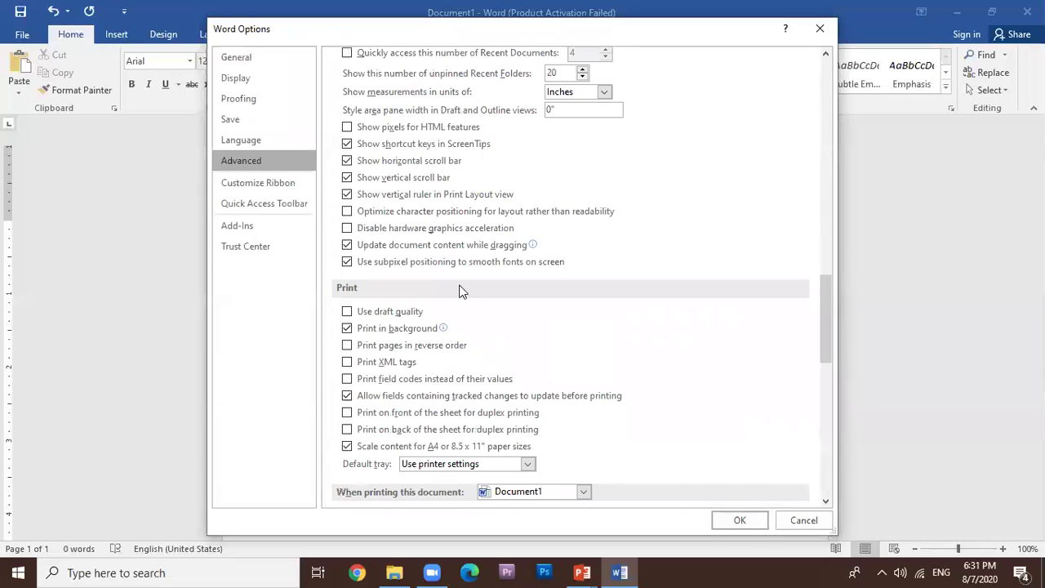
pyautogui.scroll(1, 424, 208)
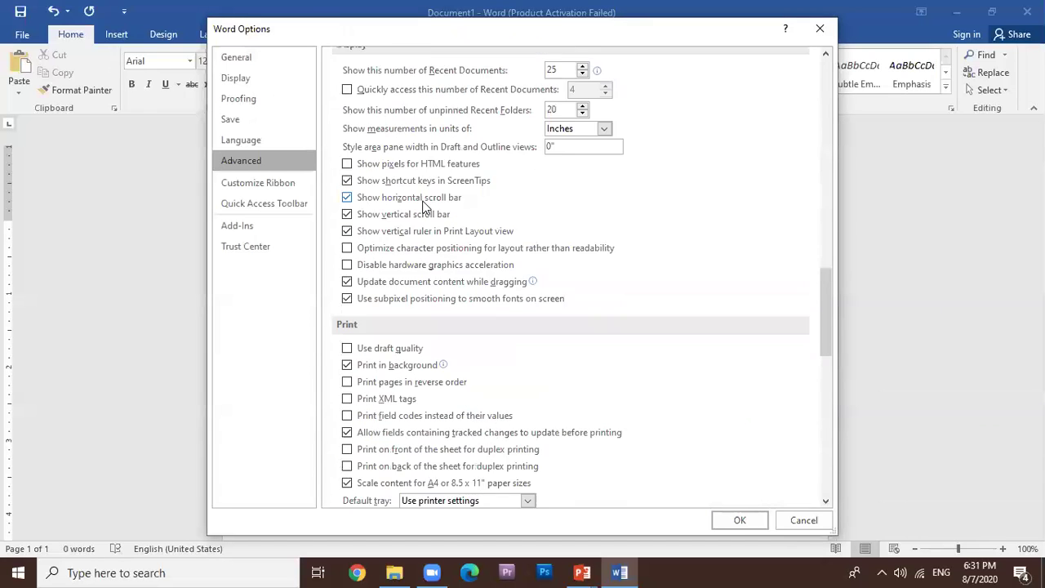
pyautogui.scroll(1, 424, 208)
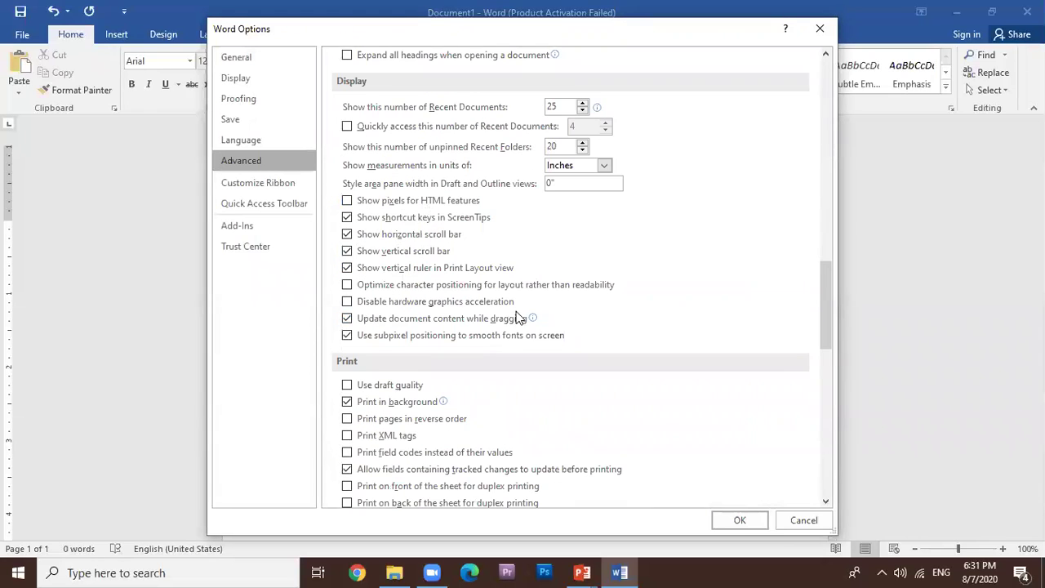
pyautogui.scroll(10, 518, 316)
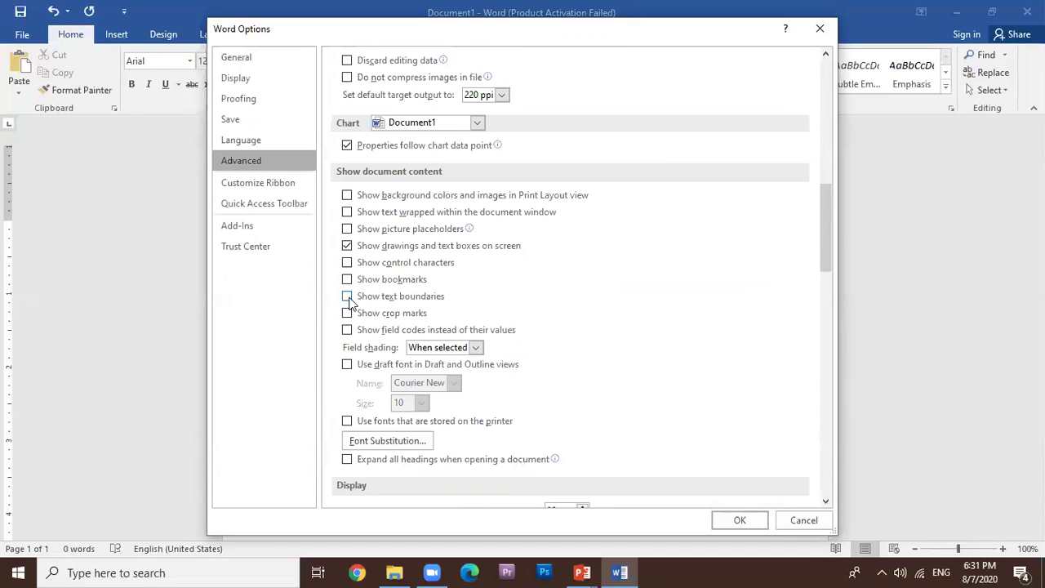
pyautogui.click(347, 297)
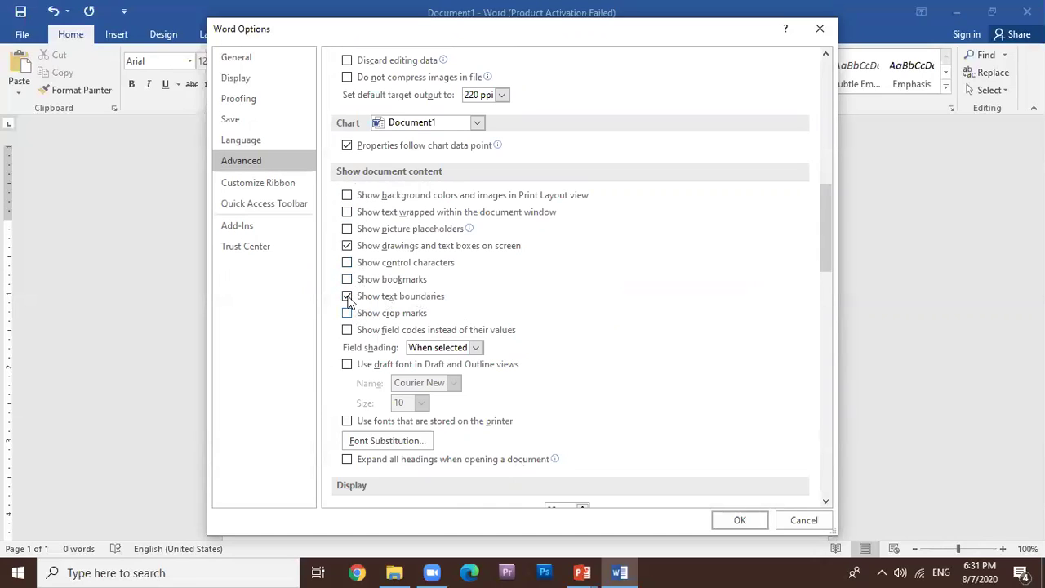
pyautogui.click(734, 527)
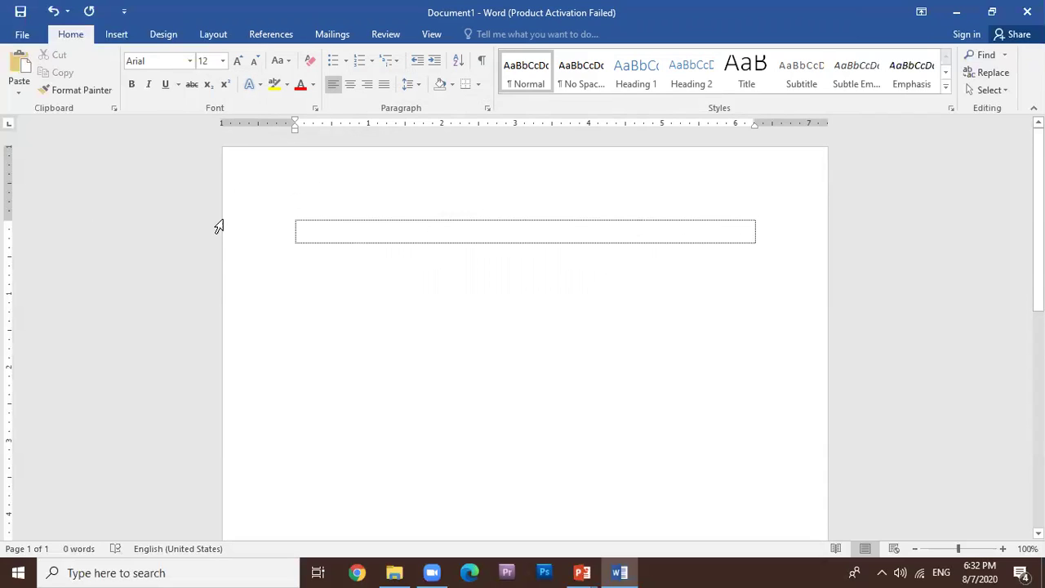
pyautogui.moveTo(298, 227); pyautogui.dragTo(754, 228)
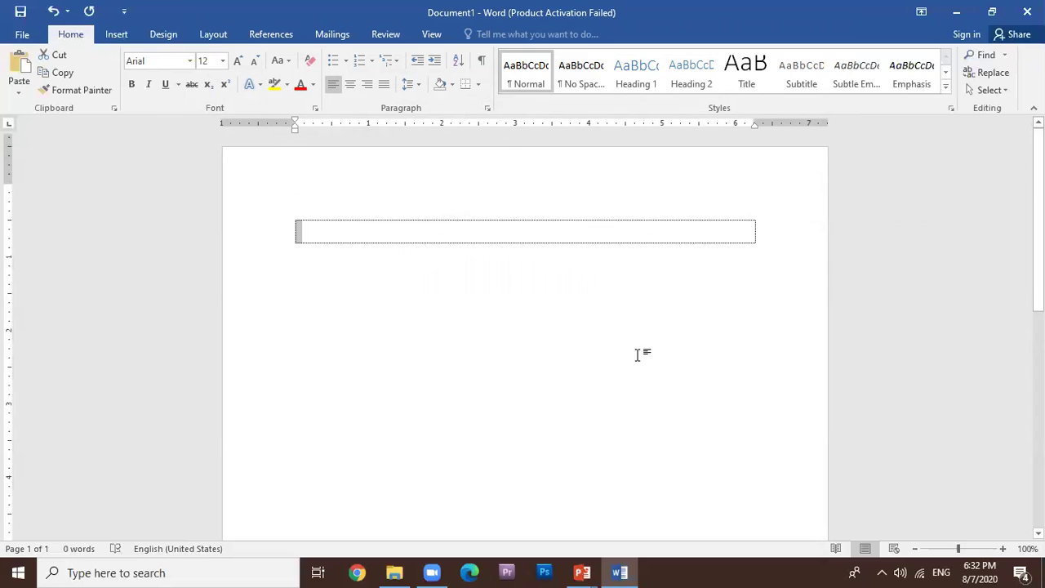
pyautogui.scroll(-10, 637, 354)
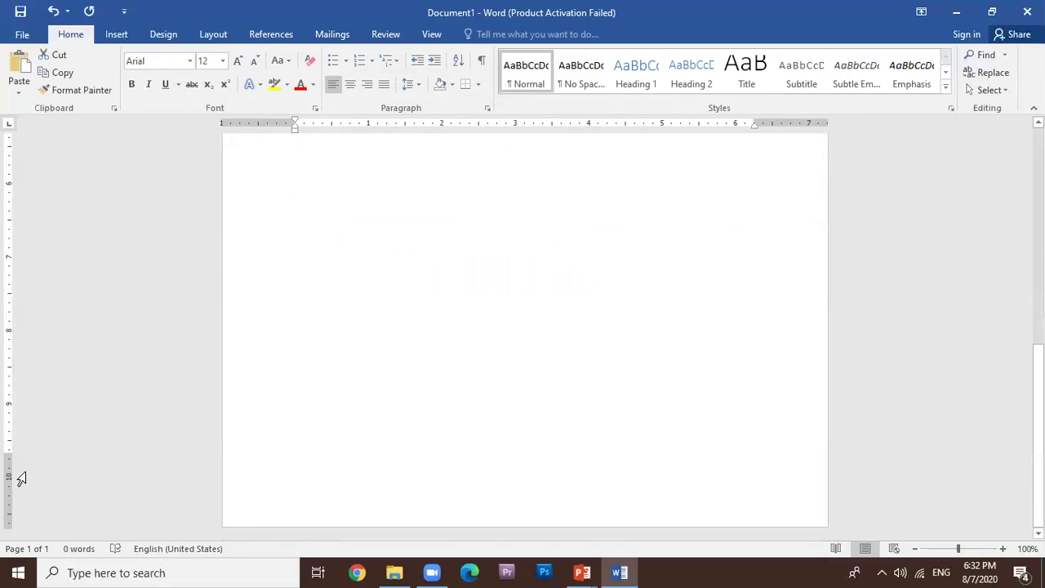
pyautogui.scroll(10, 607, 319)
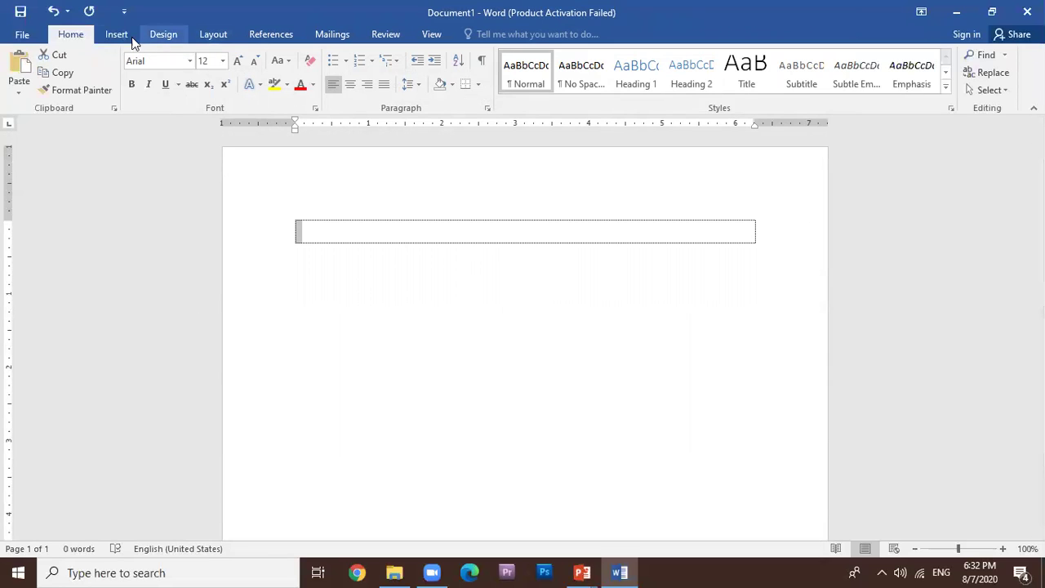
# Choose A4 through More Paper Sizes and set the top margin to 2 inches.
pyautogui.click(222, 39)
pyautogui.click(107, 96)
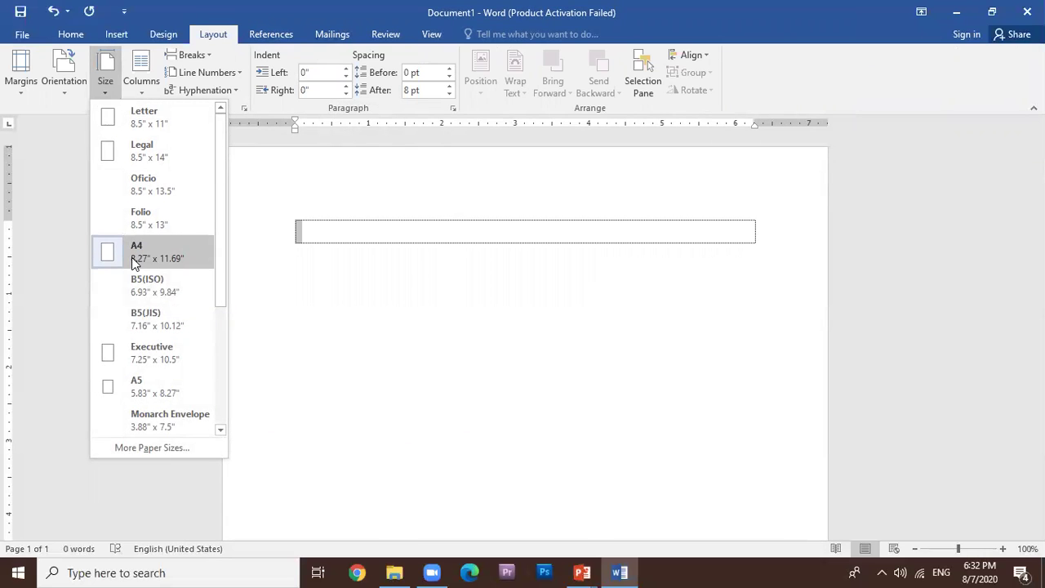
pyautogui.click(160, 450)
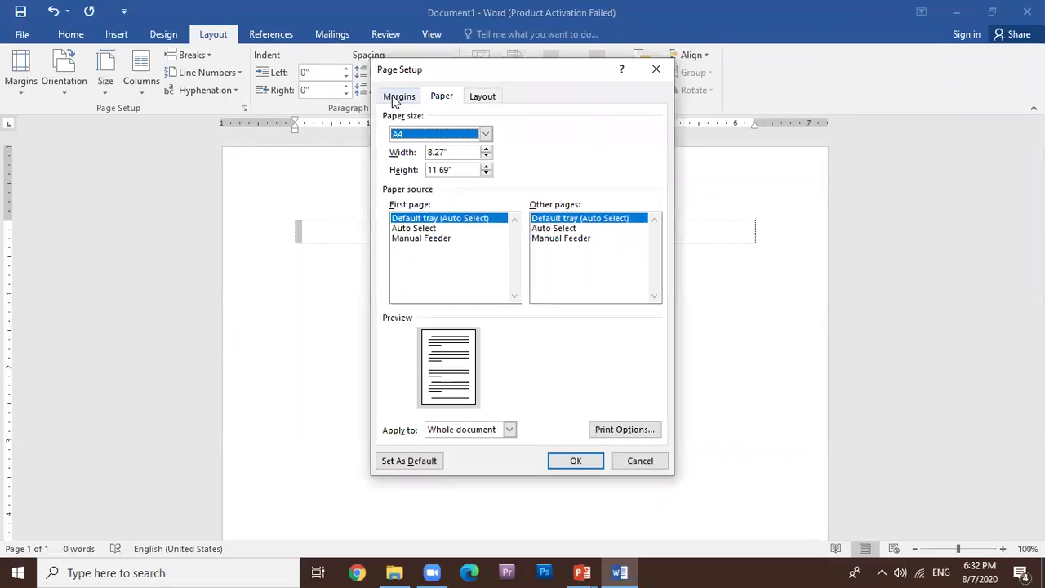
pyautogui.click(397, 97)
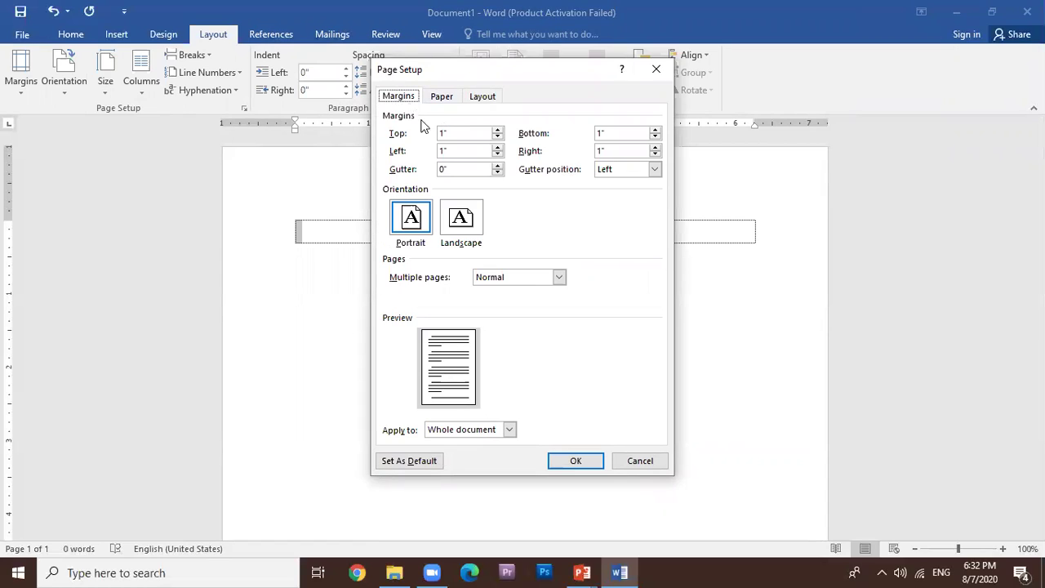
pyautogui.moveTo(465, 138); pyautogui.dragTo(400, 135)
pyautogui.write('2')
# Set the left, right and bottom margins to 1 inch and apply the page setup.
pyautogui.moveTo(469, 155); pyautogui.dragTo(365, 155)
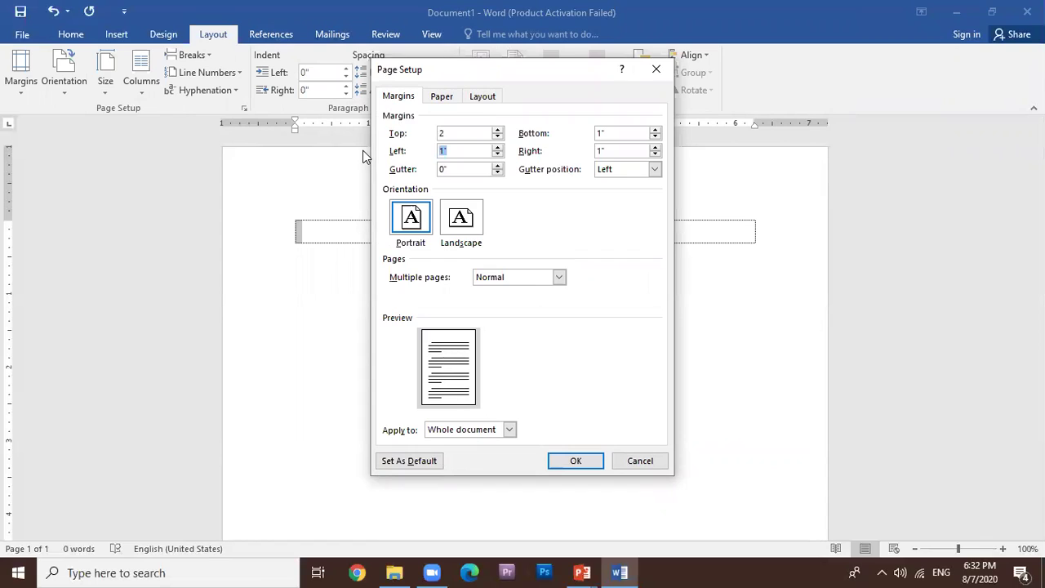
pyautogui.write('1')
pyautogui.moveTo(626, 150); pyautogui.dragTo(574, 153)
pyautogui.click(452, 152)
pyautogui.press('Tab')
pyautogui.write('1')
pyautogui.moveTo(620, 134); pyautogui.dragTo(538, 136)
pyautogui.write('1')
pyautogui.click(575, 461)
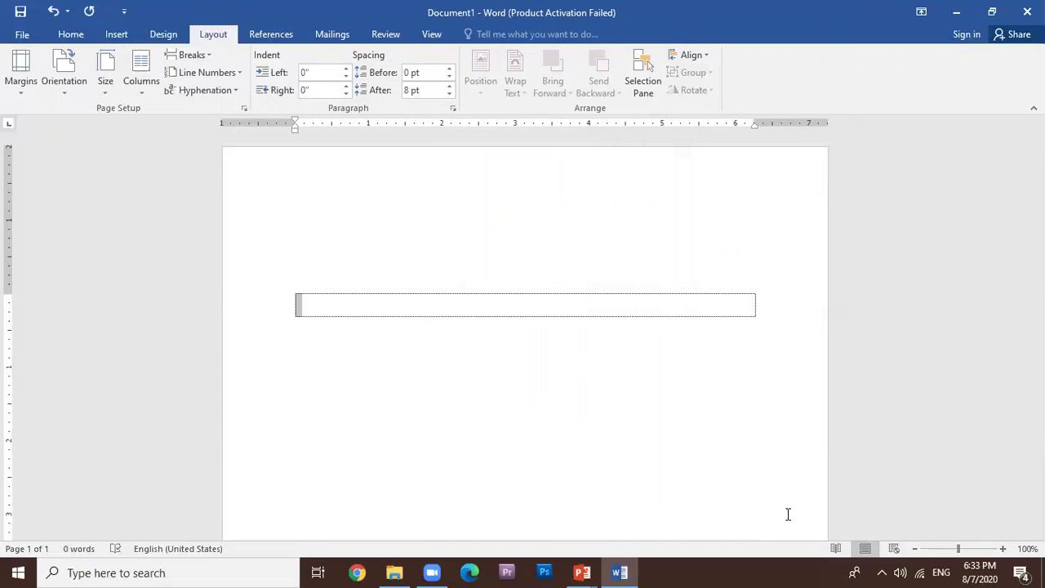
# Zoom Word to 124%, minimize it, and reveal the slide's third tip.
pyautogui.scroll(-3, 787, 514)
pyautogui.scroll(-3, 788, 513)
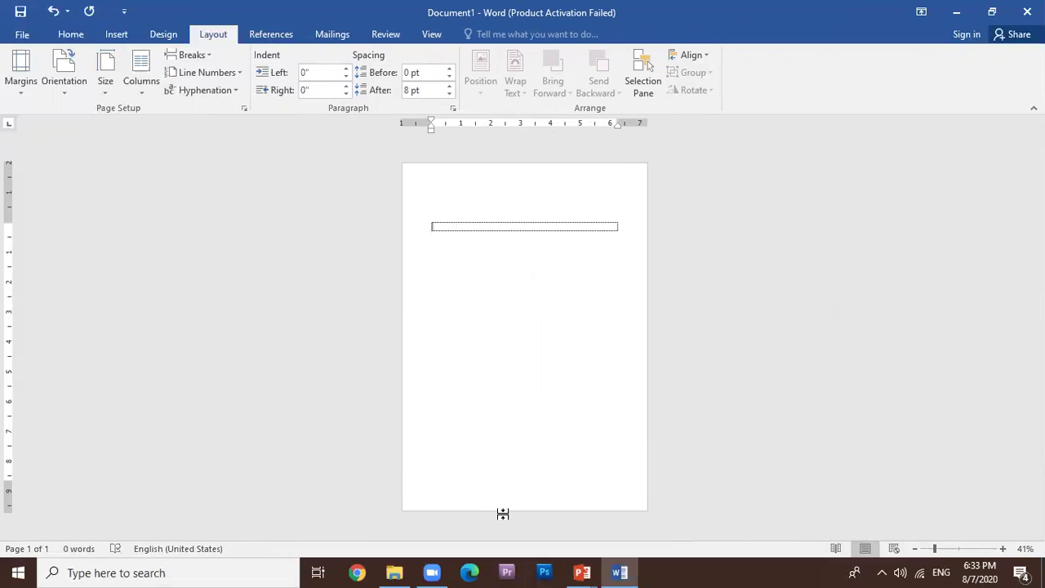
pyautogui.click(960, 549)
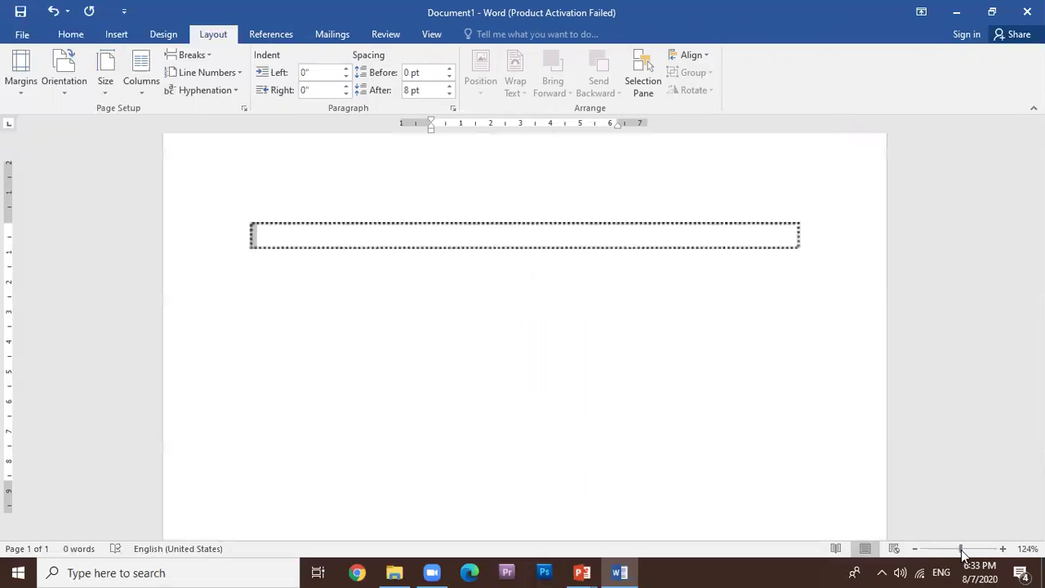
pyautogui.click(340, 244)
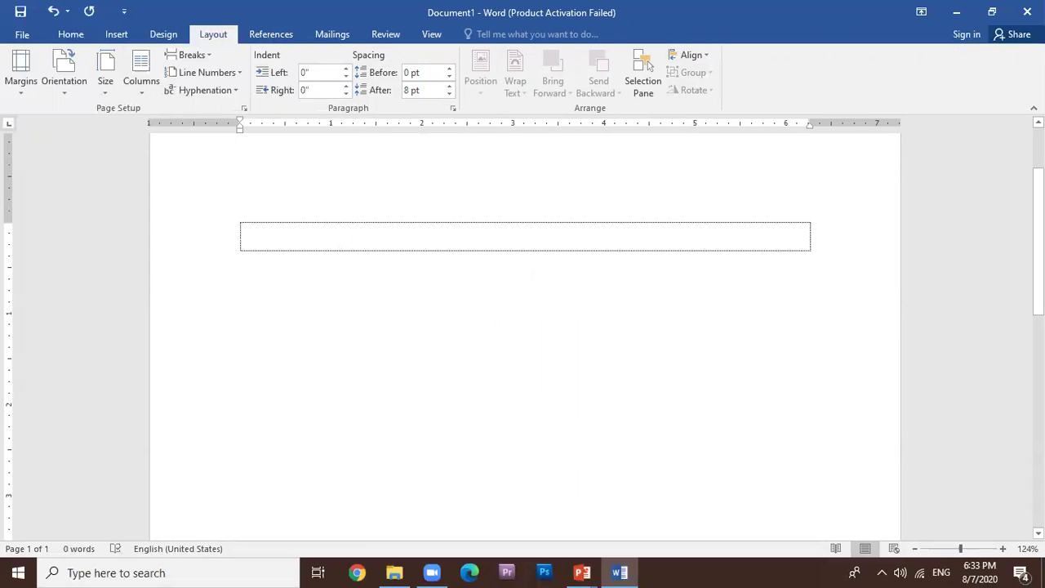
pyautogui.click(955, 13)
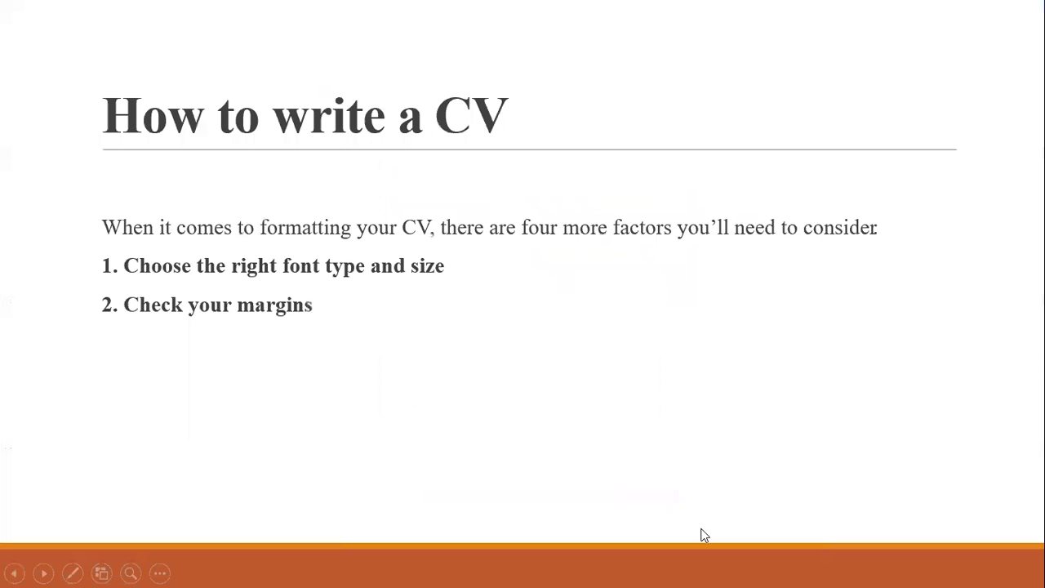
pyautogui.click(243, 360)
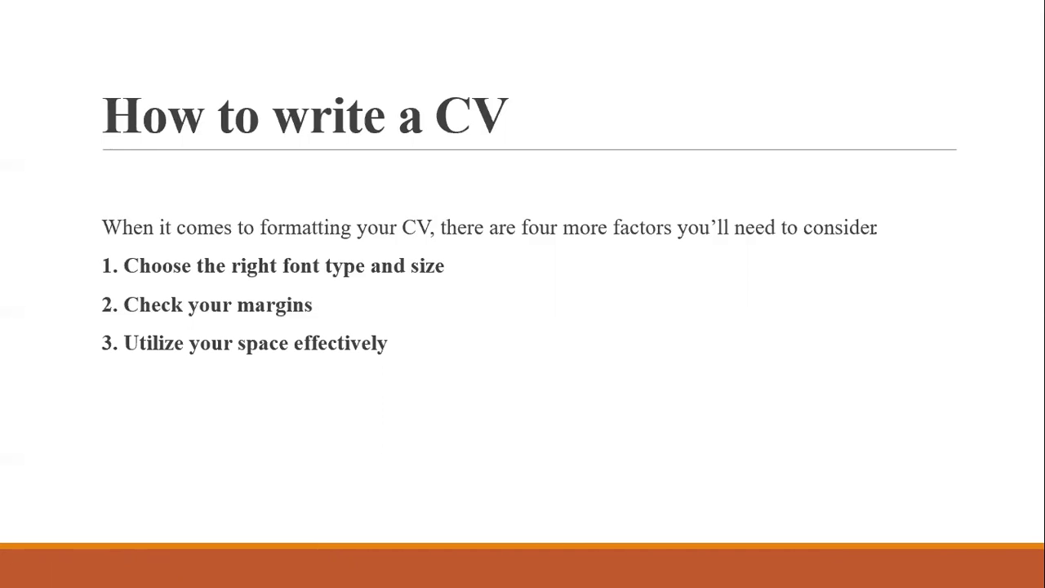
# Return to Word and place the caret at the start of the text box.
pyautogui.hotkey('alt', 'Tab')
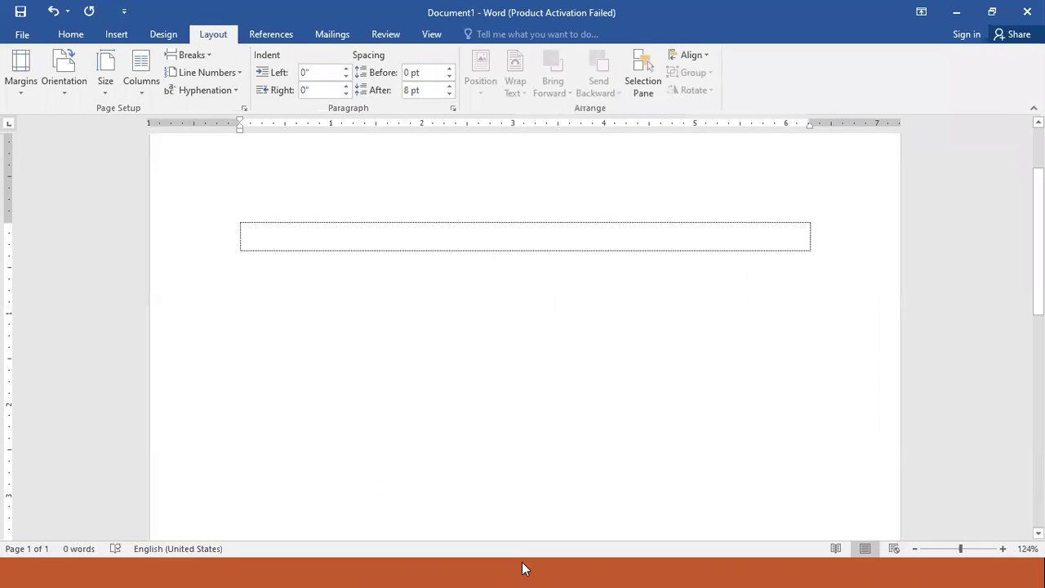
pyautogui.click(420, 242)
# Enter 'Name:' followed by the applicant's name, correcting its misspelling.
pyautogui.write('Name:      ')
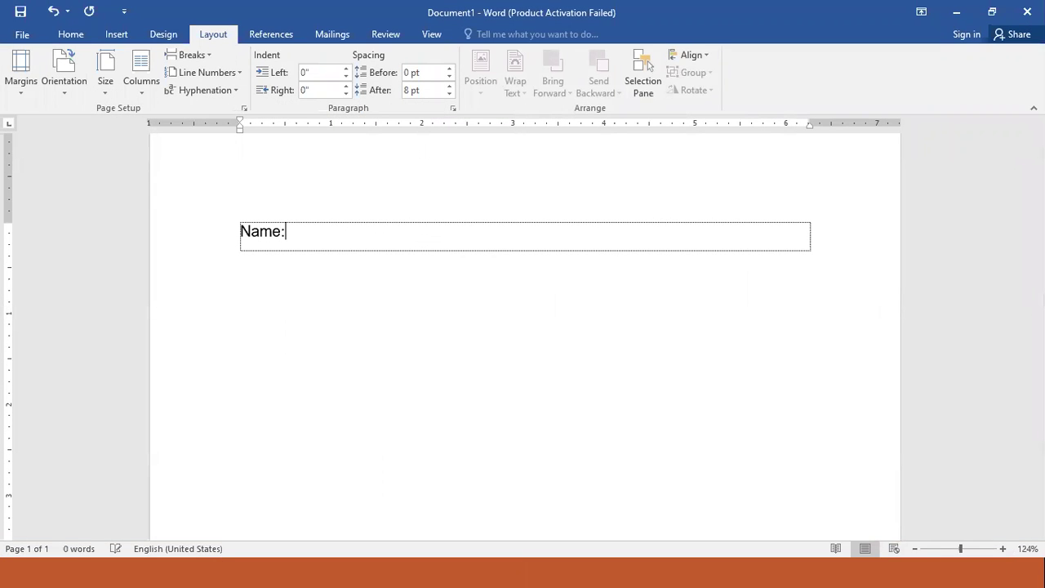
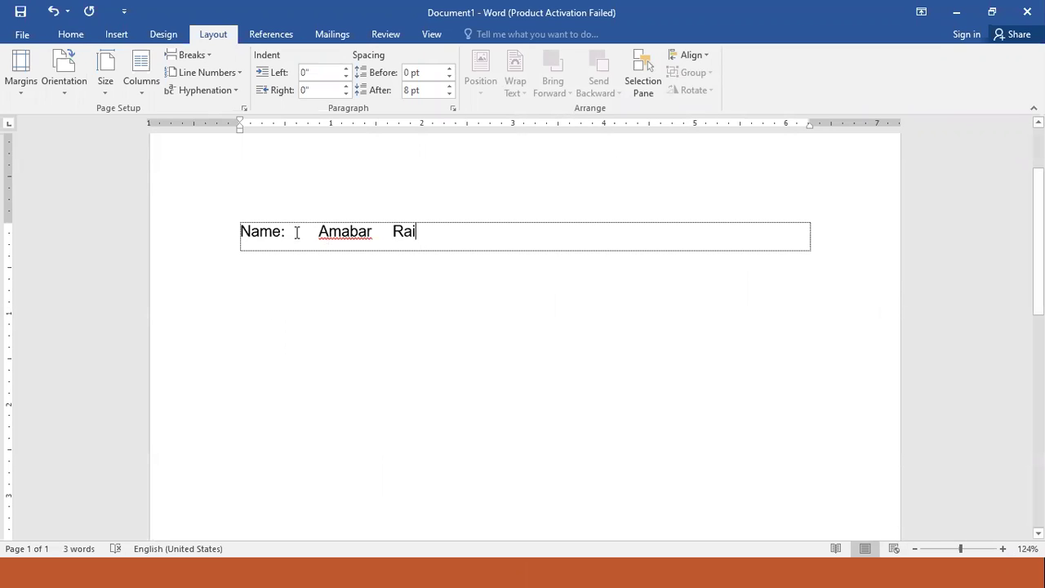
pyautogui.moveTo(286, 231)
pyautogui.mouseDown()
pyautogui.moveTo(395, 234)
pyautogui.moveTo(288, 231)
pyautogui.mouseUp()
pyautogui.press('Delete')
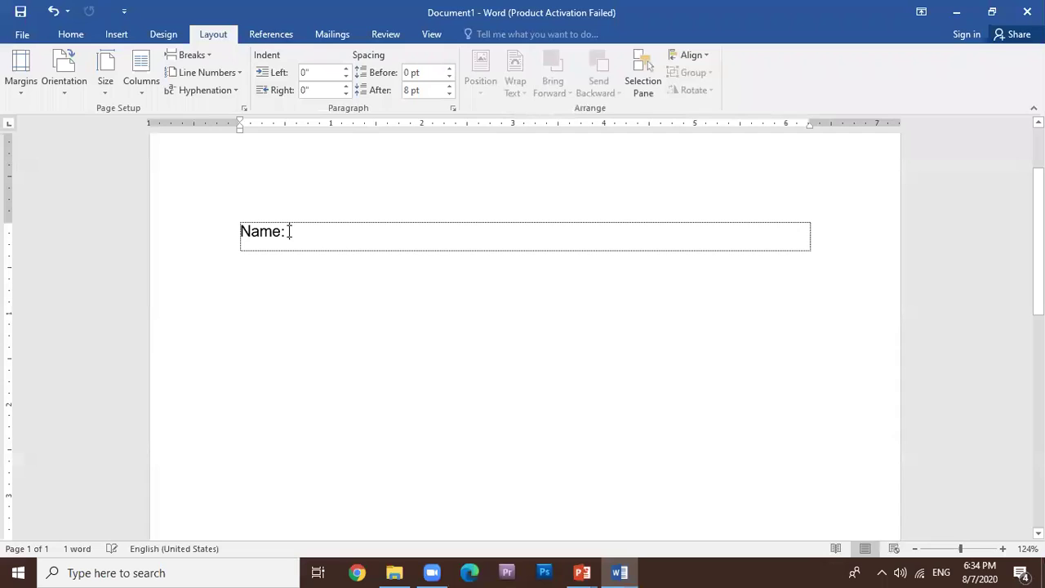
pyautogui.press('Tab')
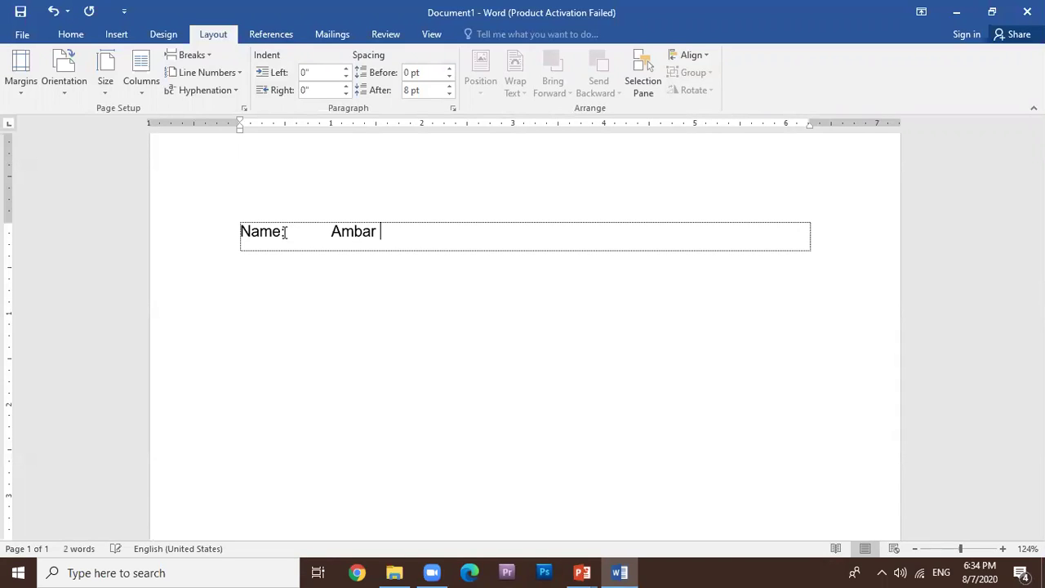
# Add a new 'Father's Name:' line followed by the father's full name.
pyautogui.press('Tab')
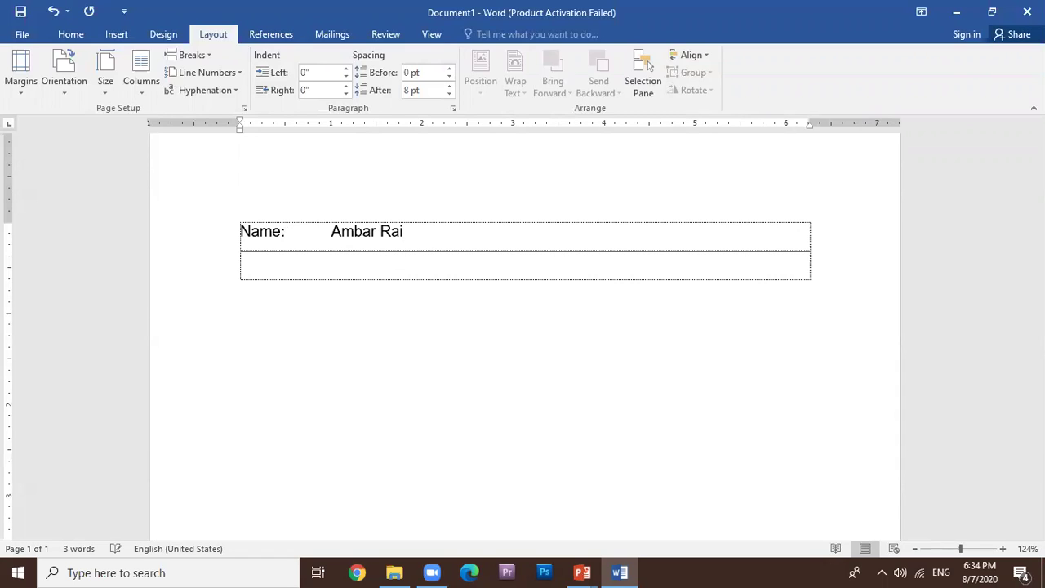
pyautogui.write("Father's Name:")
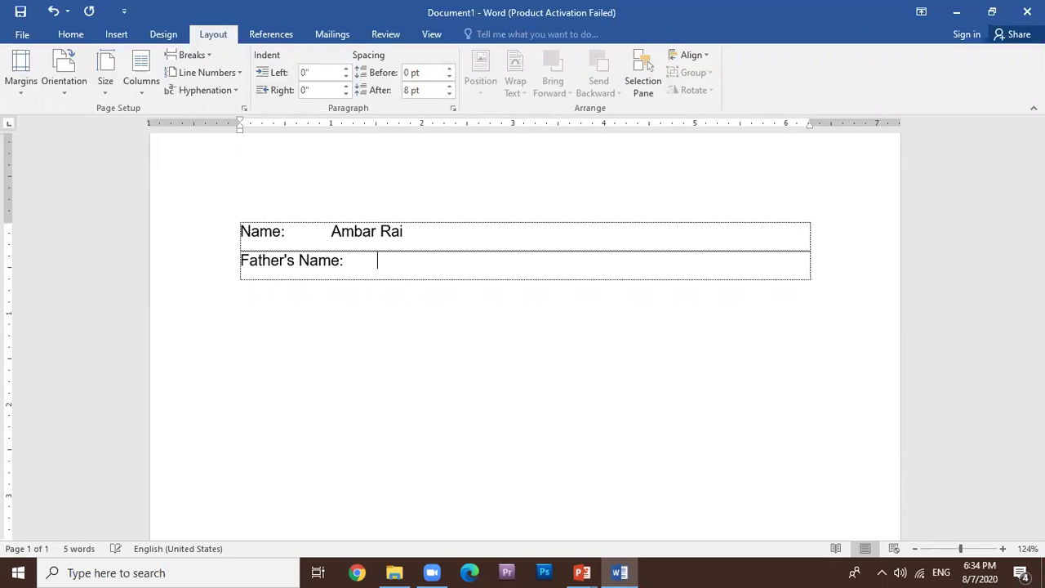
pyautogui.write(' M')
pyautogui.press('BackSpace')
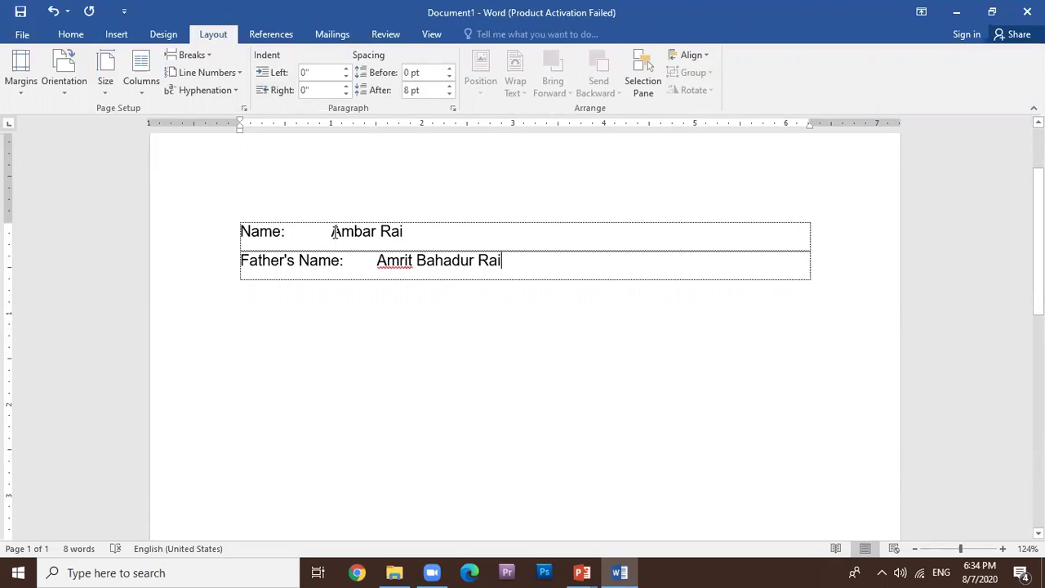
# Remove extra spaces and tab both colons to the same tab stop.
pyautogui.click(282, 232)
pyautogui.press('Tab')
pyautogui.press('Tab')
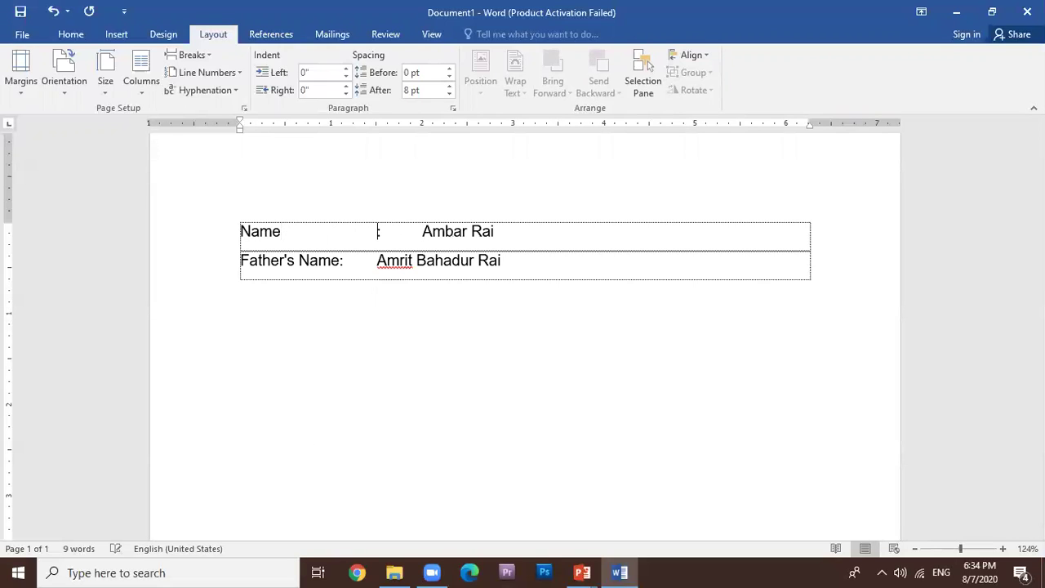
pyautogui.press('BackSpace')
pyautogui.press('BackSpace')
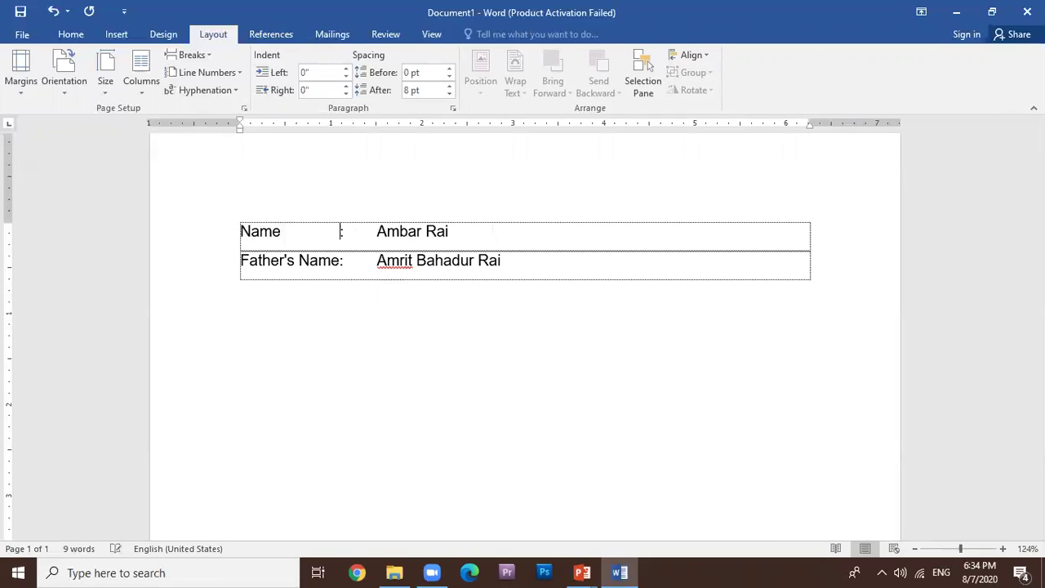
pyautogui.click(340, 260)
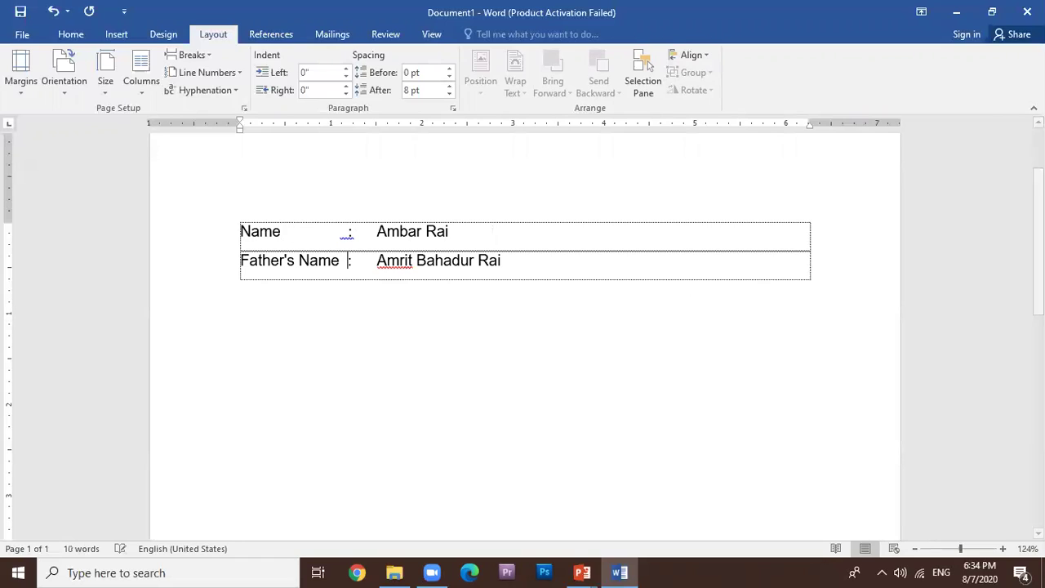
pyautogui.moveTo(349, 235); pyautogui.dragTo(280, 236)
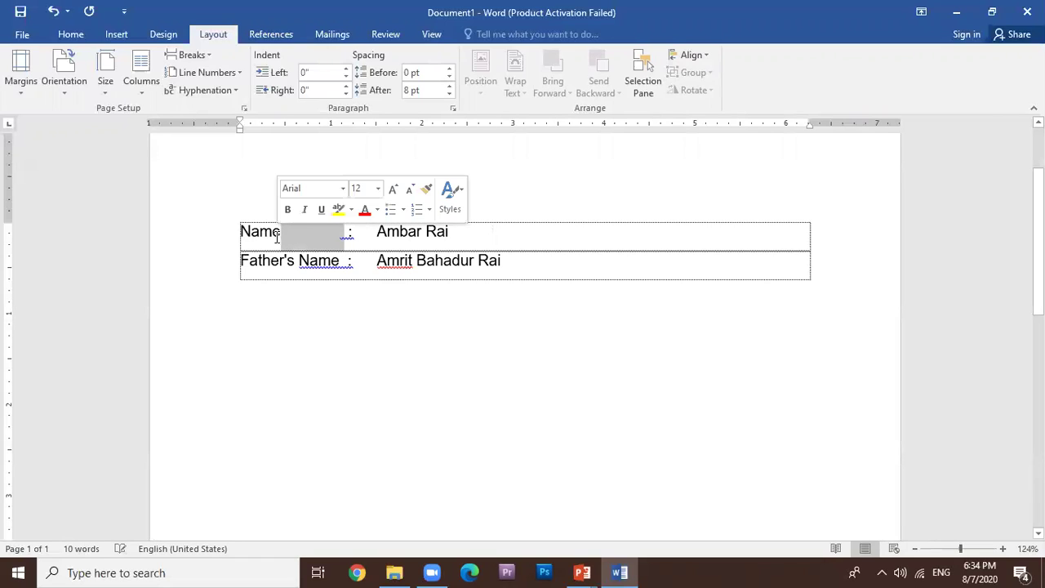
pyautogui.press('BackSpace')
pyautogui.press('Tab')
pyautogui.press('Tab')
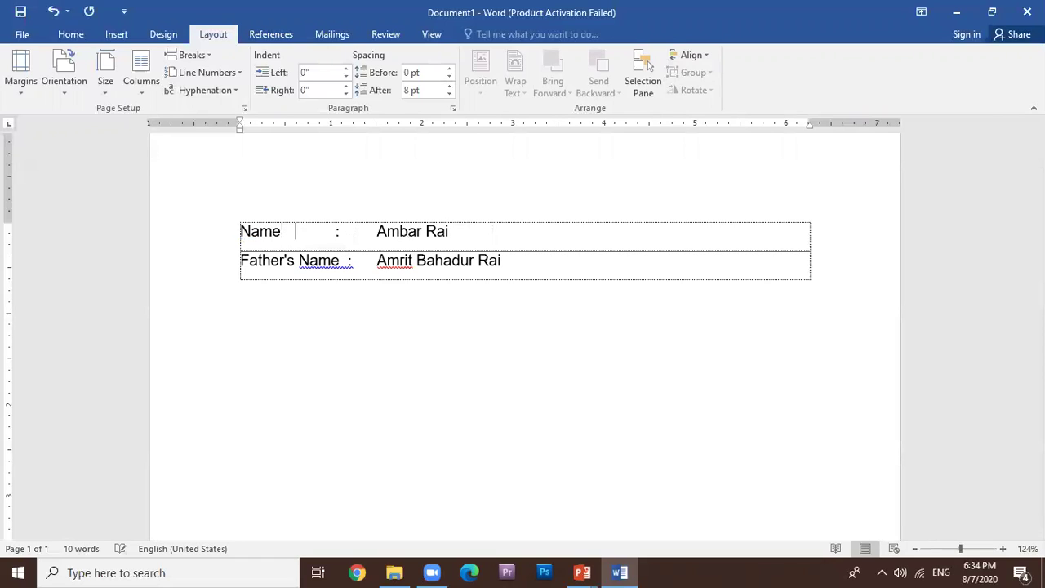
pyautogui.click(339, 260)
pyautogui.press('Tab')
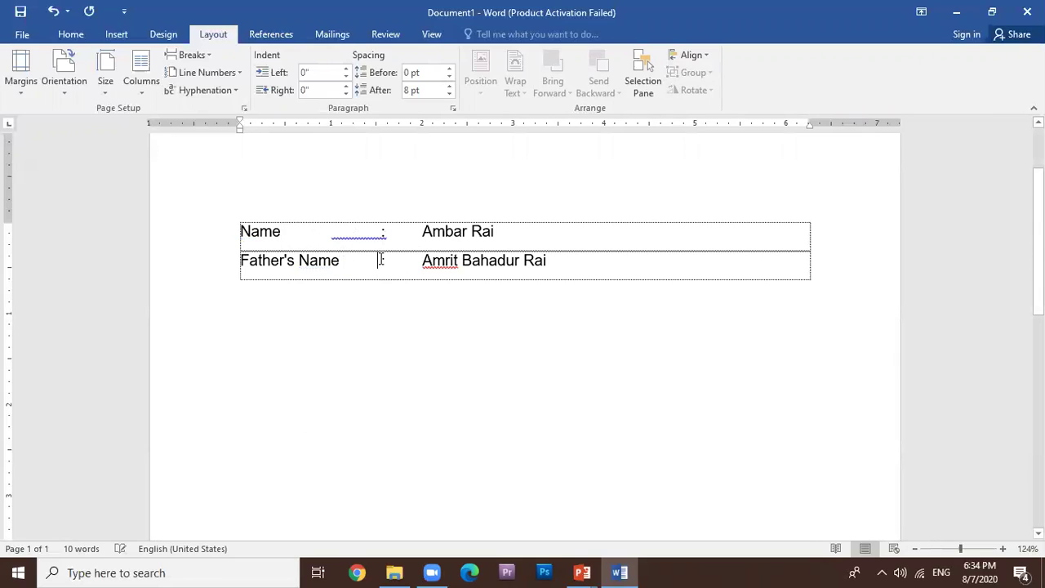
# Shift both names one tab stop right so they align, then open print preview.
pyautogui.click(421, 232)
pyautogui.press('Tab')
pyautogui.click(421, 259)
pyautogui.press('Tab')
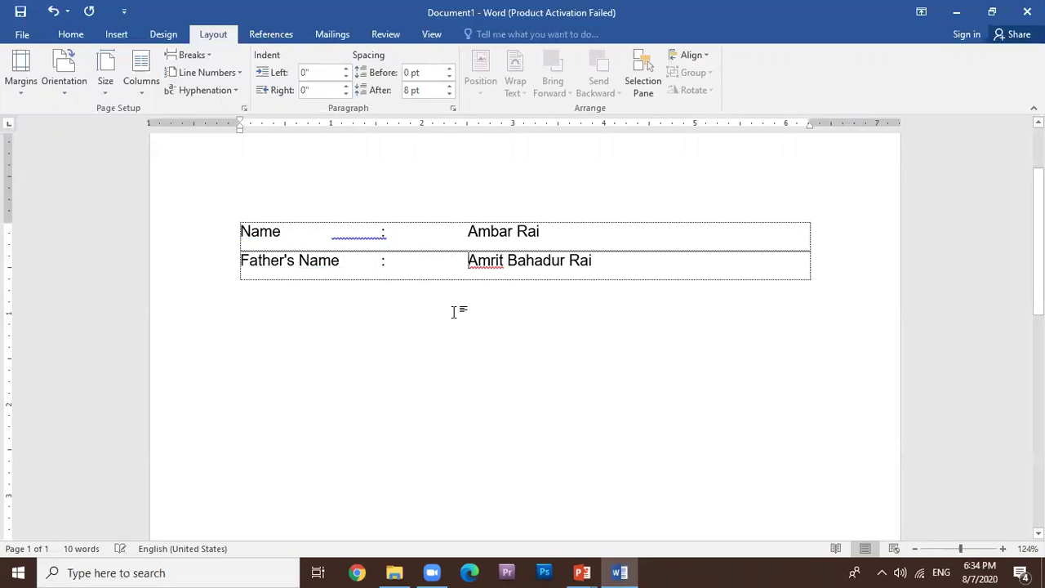
pyautogui.click(24, 36)
pyautogui.click(33, 225)
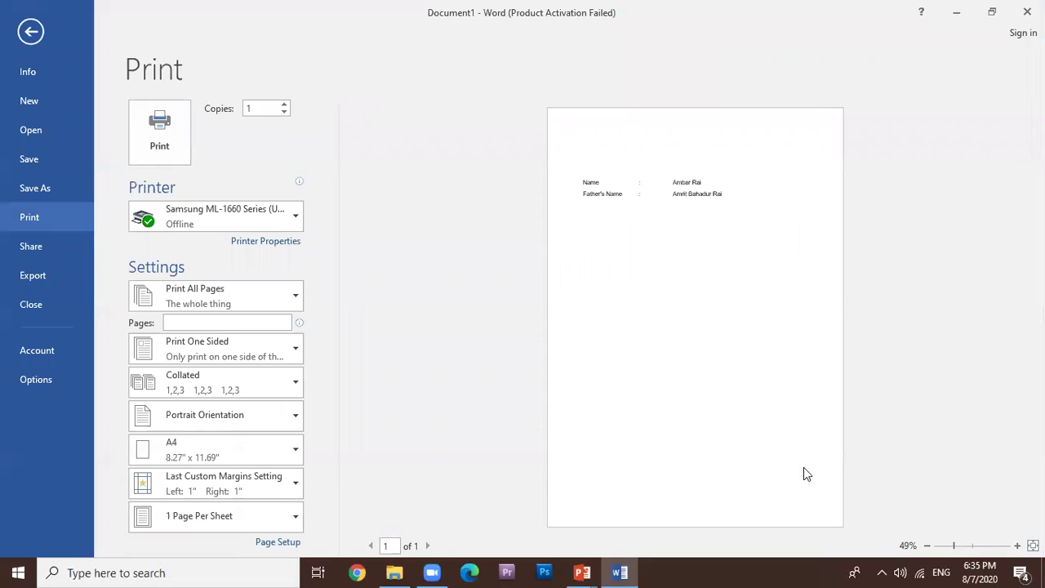
# Zoom into the print preview, then minimize Word and reveal the fourth tip, Proofread.
pyautogui.click(975, 546)
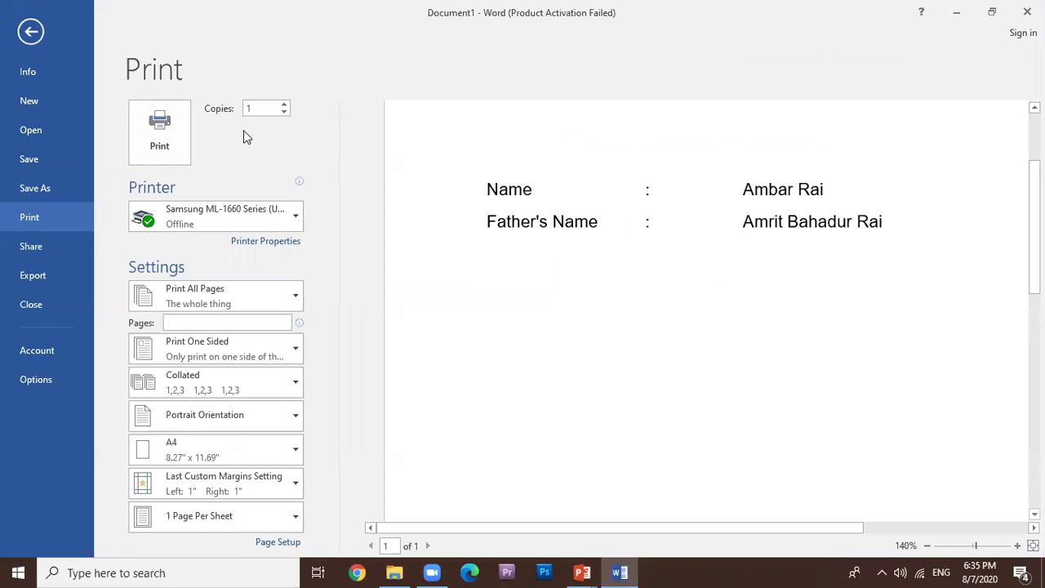
pyautogui.click(38, 35)
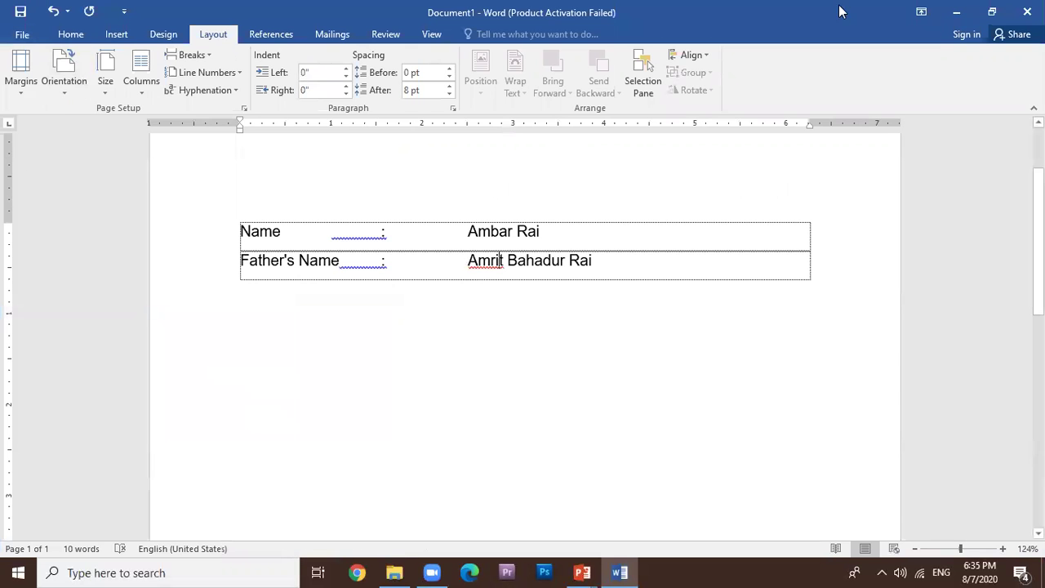
pyautogui.click(956, 12)
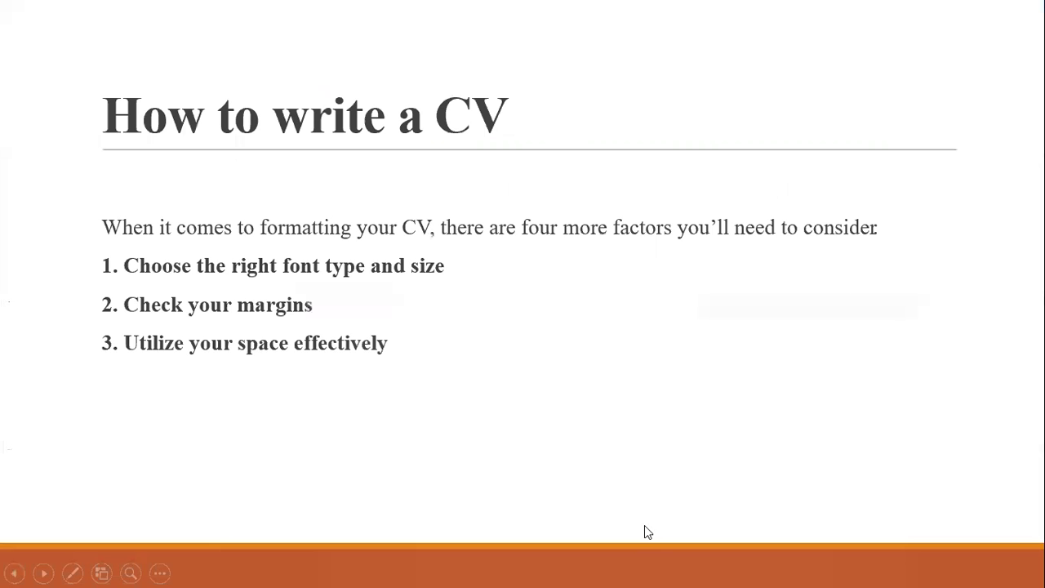
pyautogui.click(293, 382)
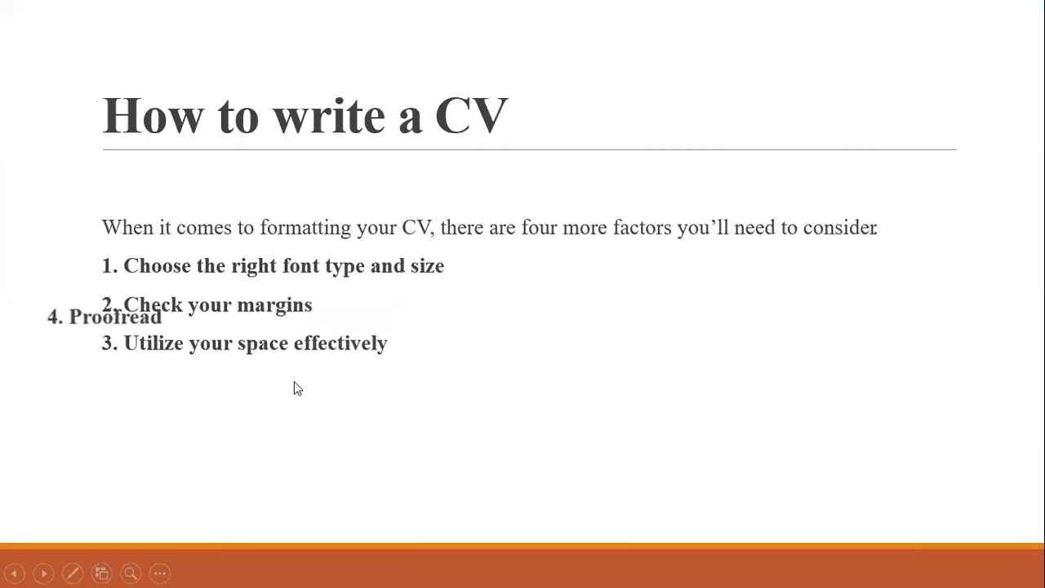
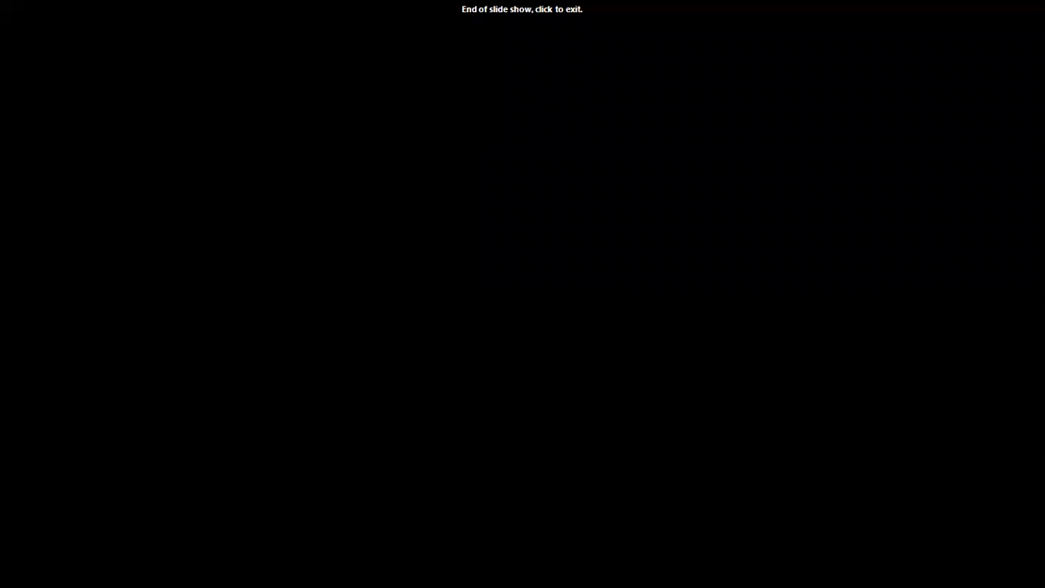
# Exit the slide show and close the Name table document without saving.
pyautogui.click(550, 52)
pyautogui.click(956, 11)
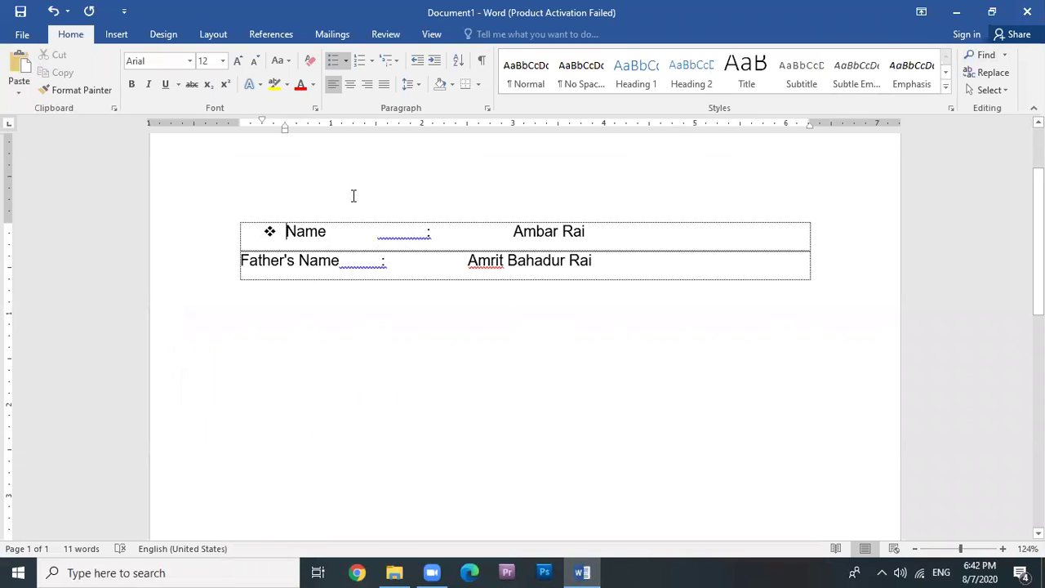
pyautogui.click(1027, 11)
pyautogui.click(527, 315)
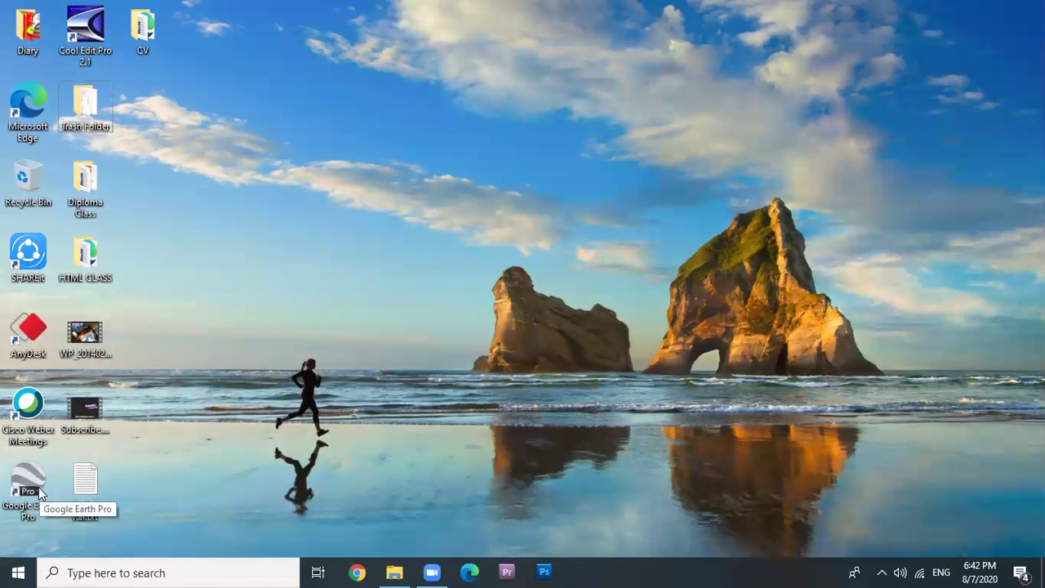
pyautogui.press('super+r')
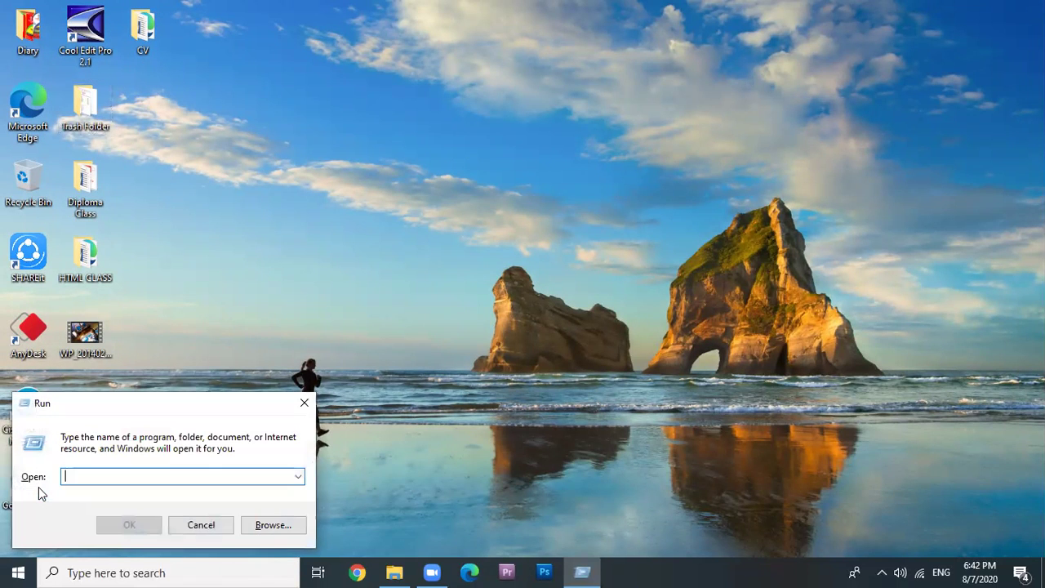
pyautogui.write('winword')
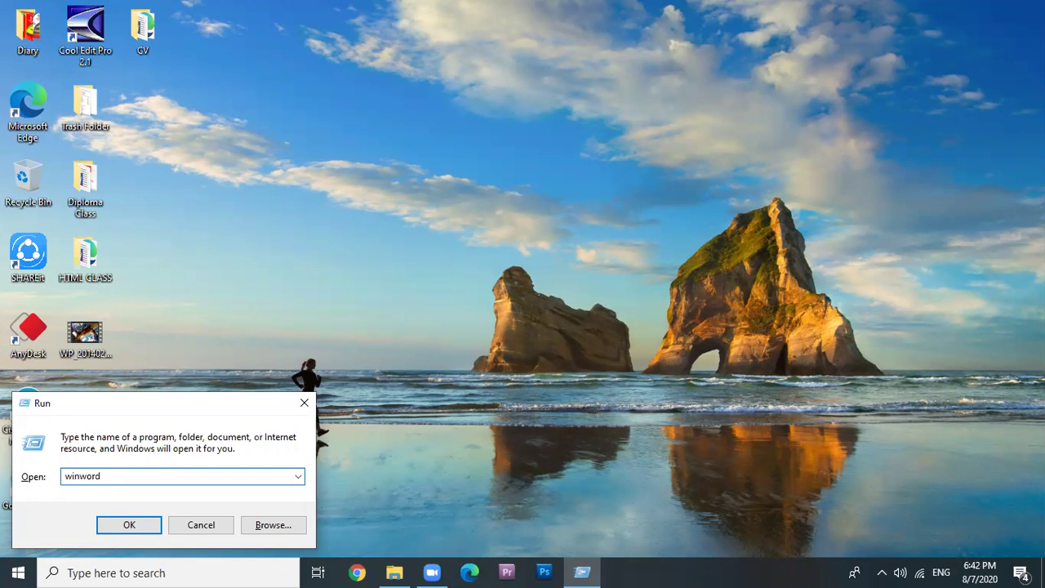
pyautogui.click(120, 523)
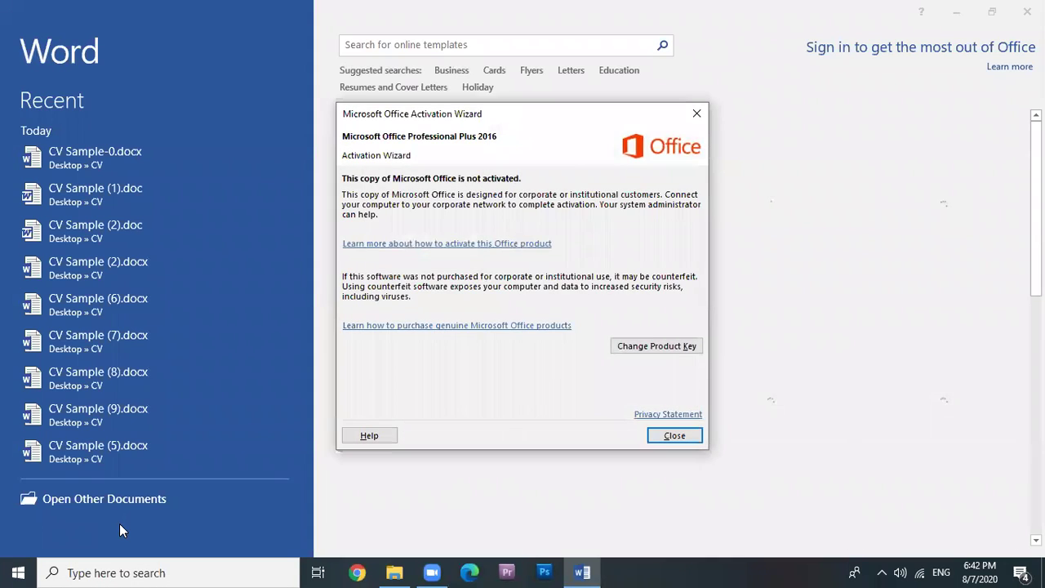
pyautogui.click(691, 446)
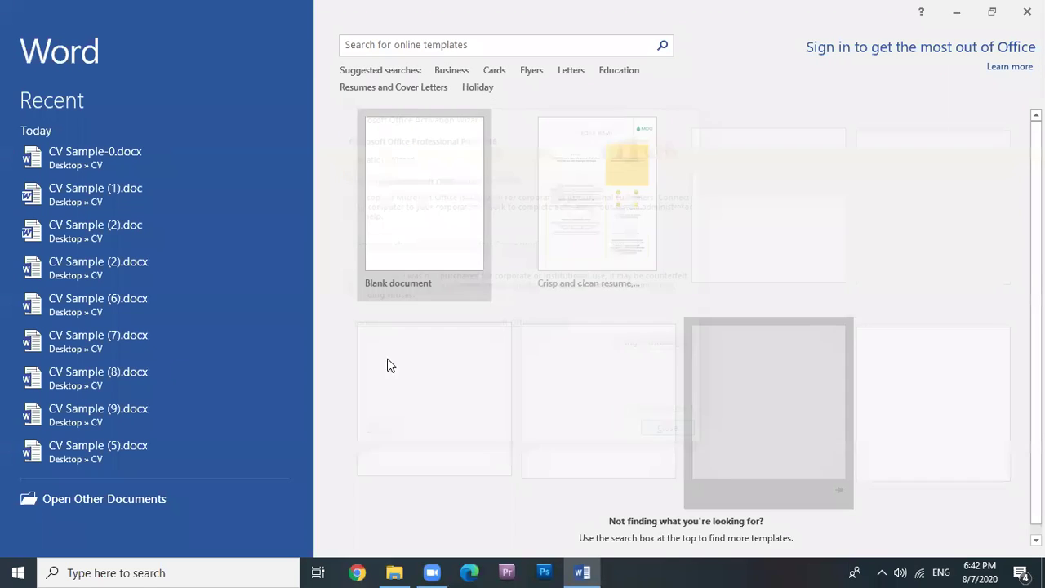
pyautogui.click(397, 240)
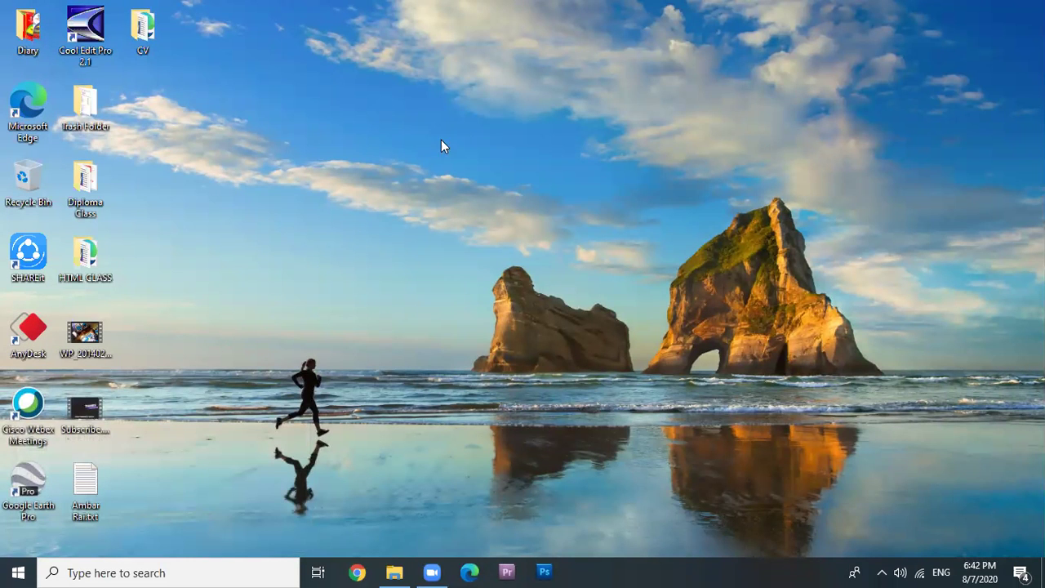
# Create a Word document on the desktop with the default name New Microsoft Word Document.
pyautogui.rightClick(447, 224)
pyautogui.moveTo(488, 341)
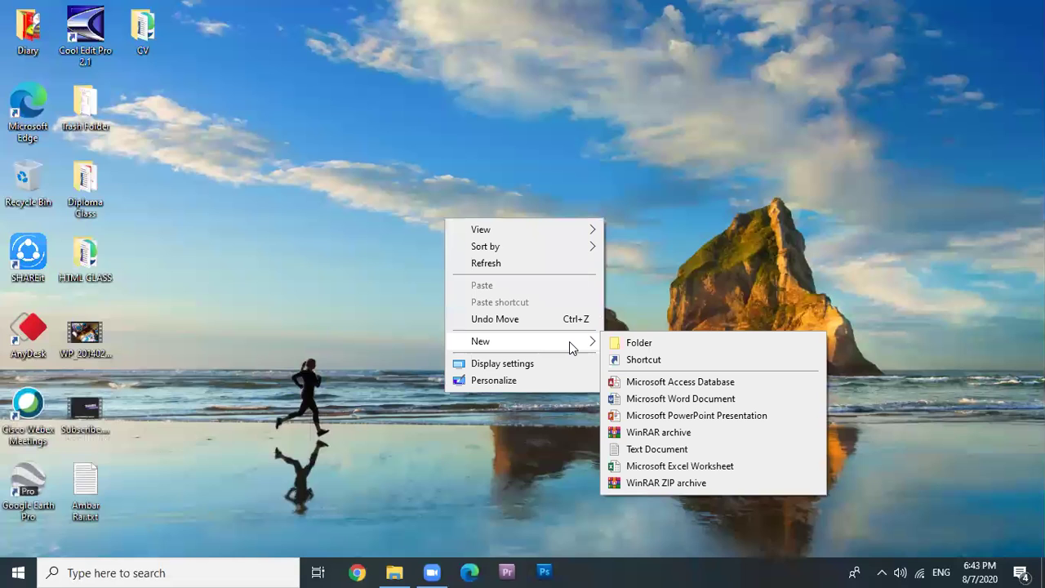
pyautogui.click(682, 400)
pyautogui.press('Return')
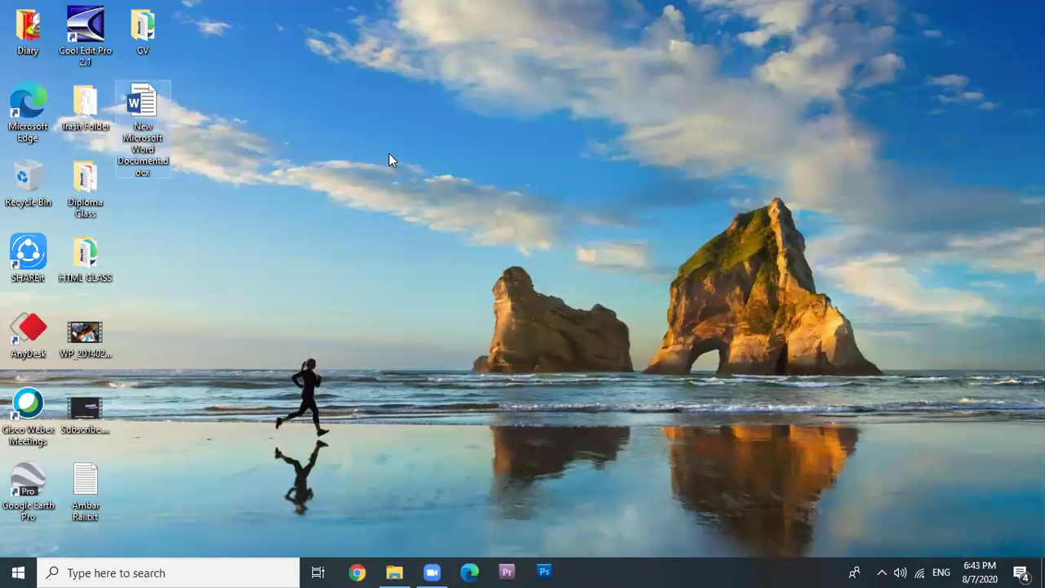
pyautogui.click(146, 125)
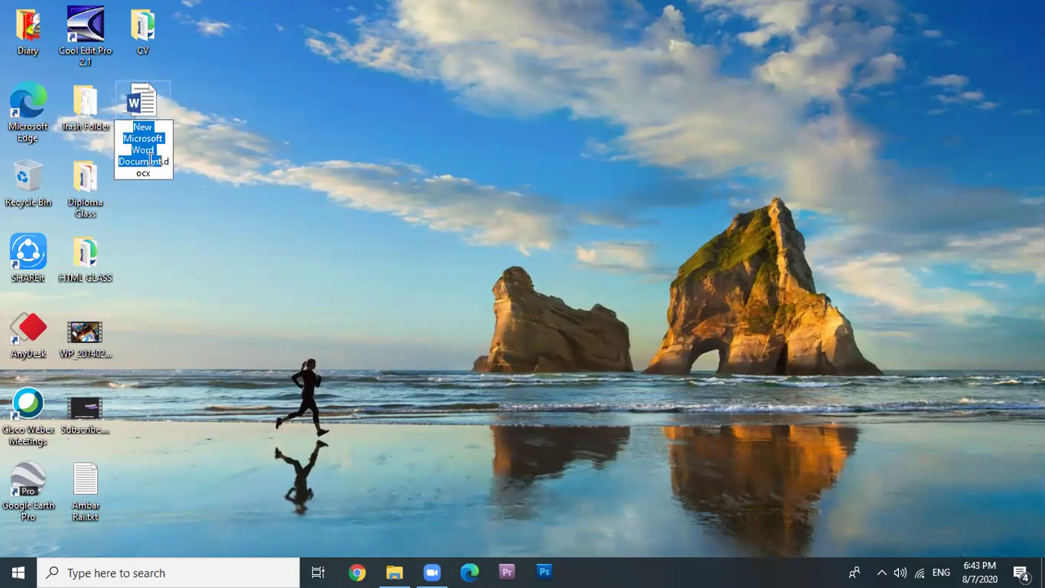
pyautogui.click(264, 122)
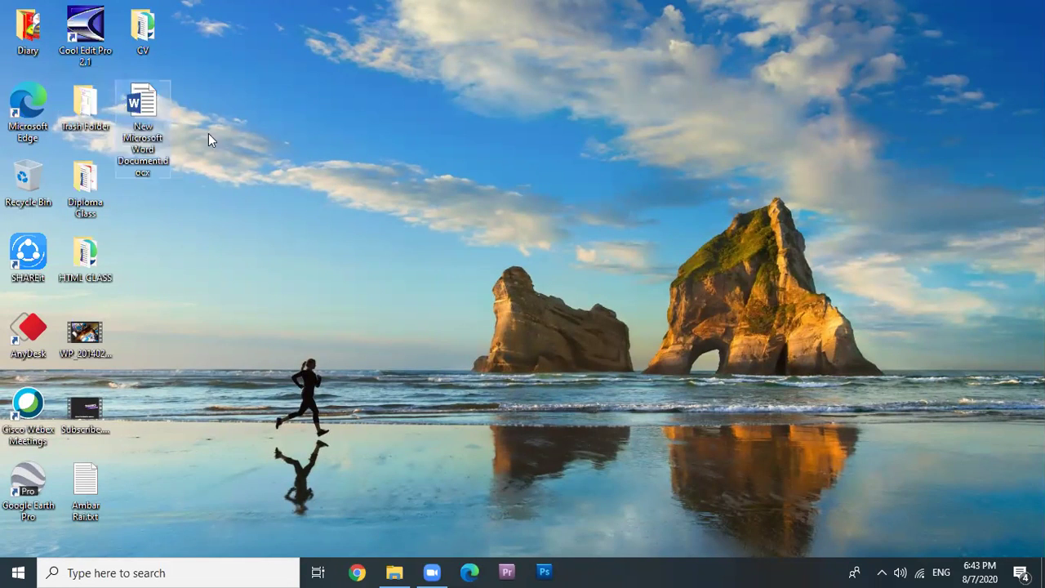
# Open New Microsoft Word Document in Word and close it again, twice.
pyautogui.doubleClick(144, 106)
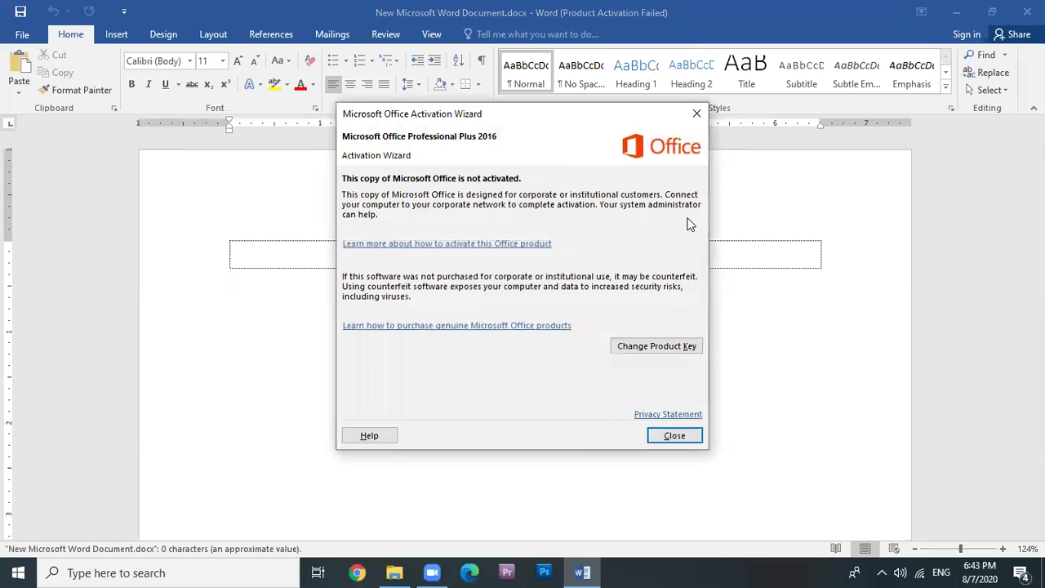
pyautogui.click(673, 435)
pyautogui.hotkey('alt', 'F4')
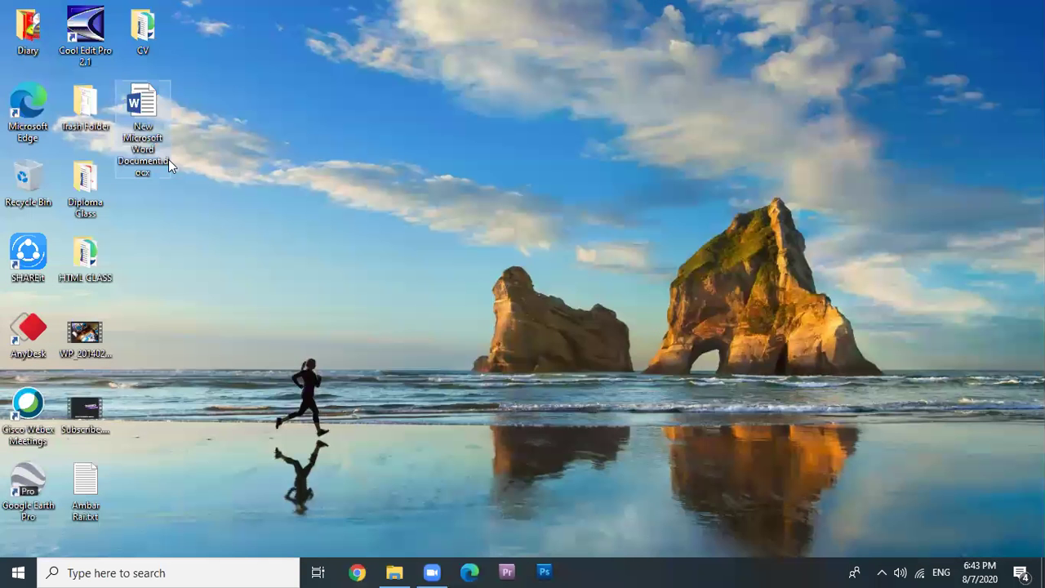
pyautogui.doubleClick(141, 99)
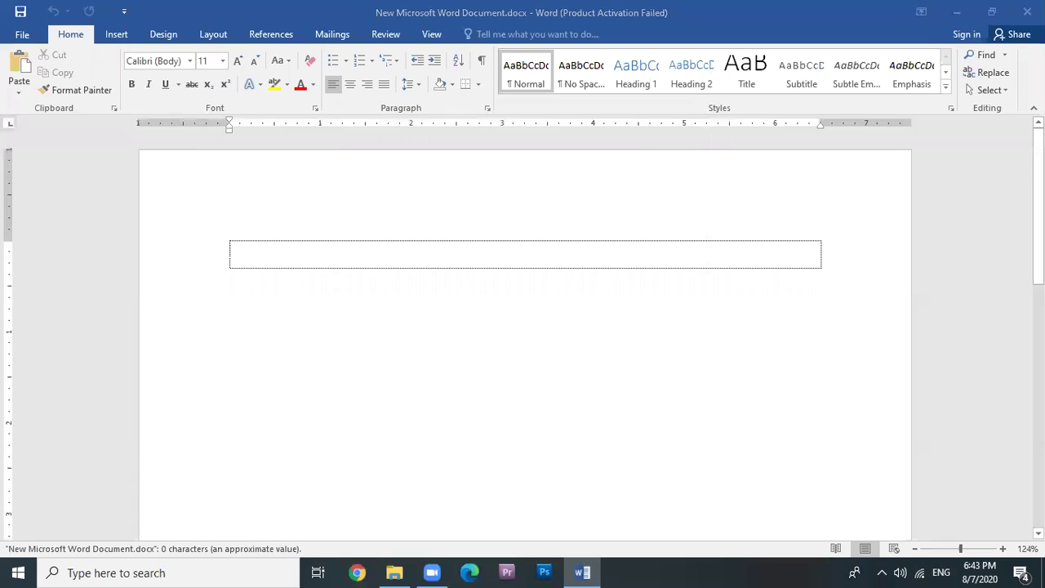
pyautogui.click(674, 436)
pyautogui.click(1025, 12)
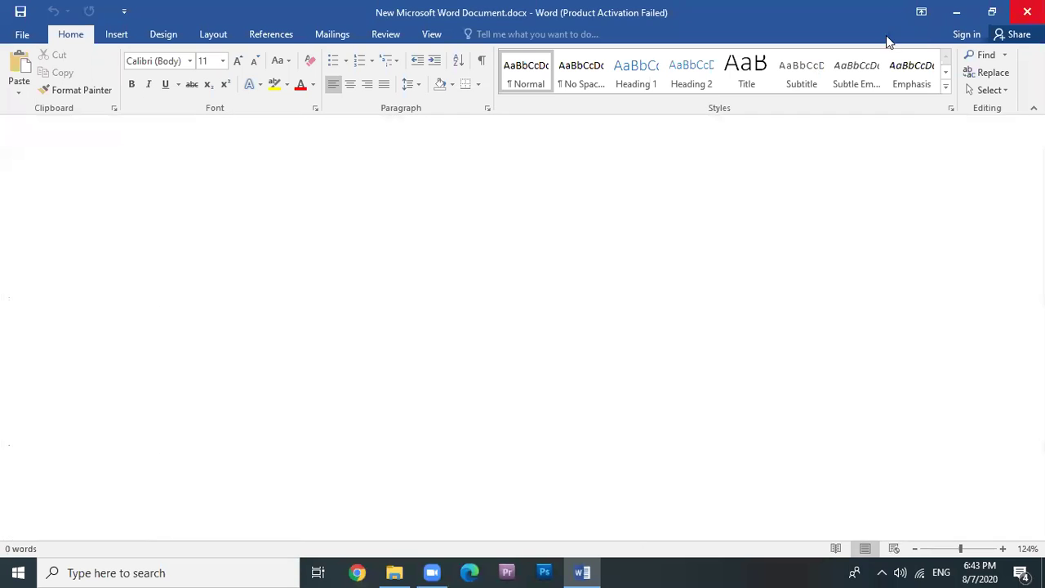
# Reopen the new file from its right-click menu, dismiss the activation notice, and show the Start menu.
pyautogui.rightClick(137, 105)
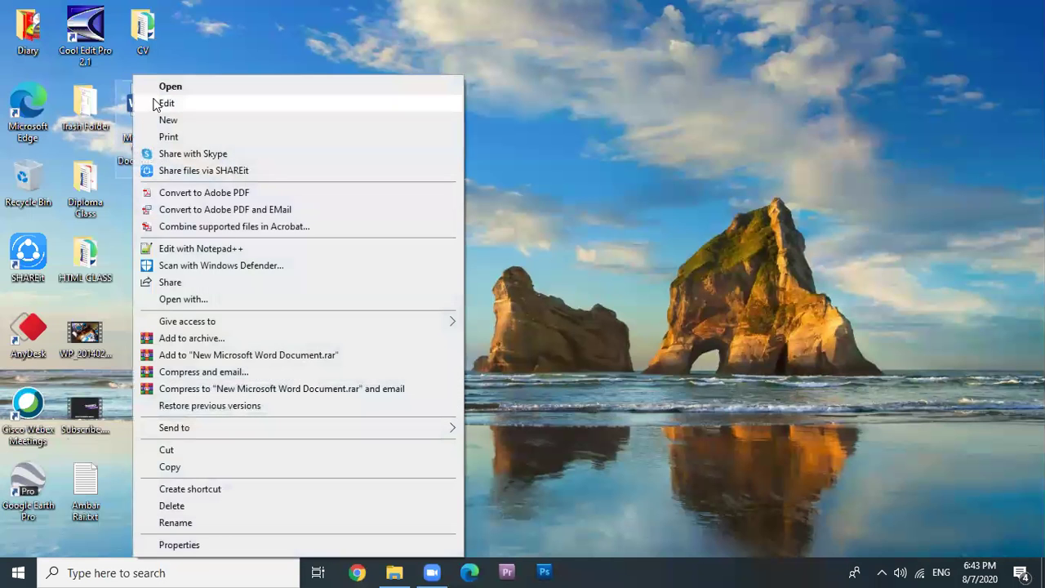
pyautogui.click(172, 87)
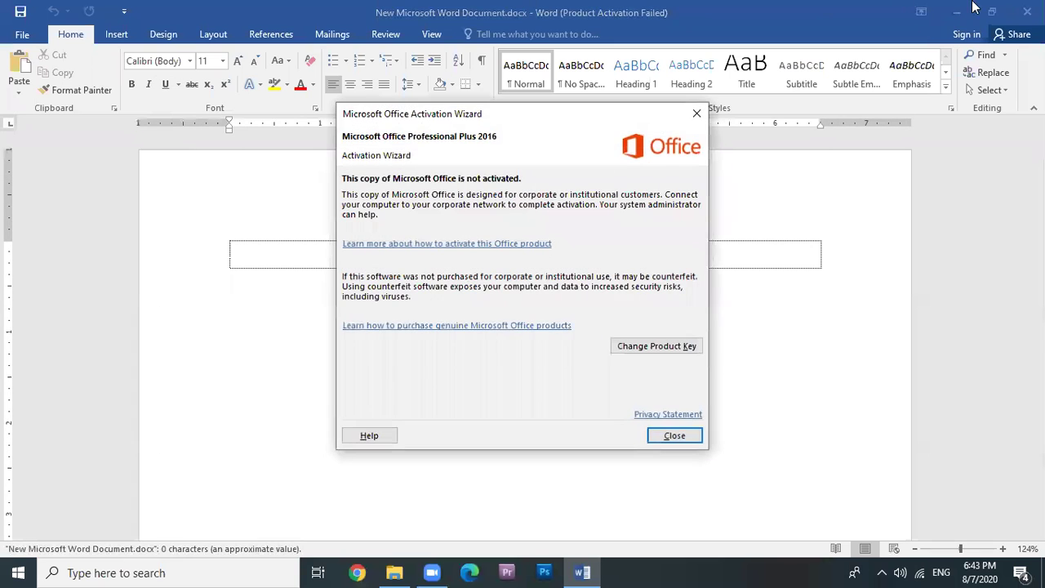
pyautogui.click(674, 435)
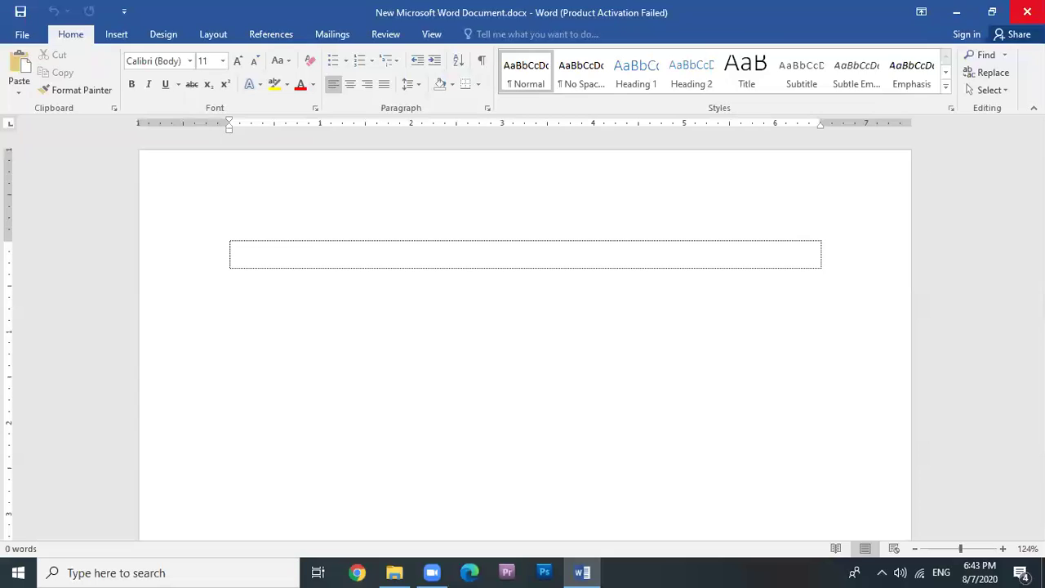
pyautogui.click(16, 572)
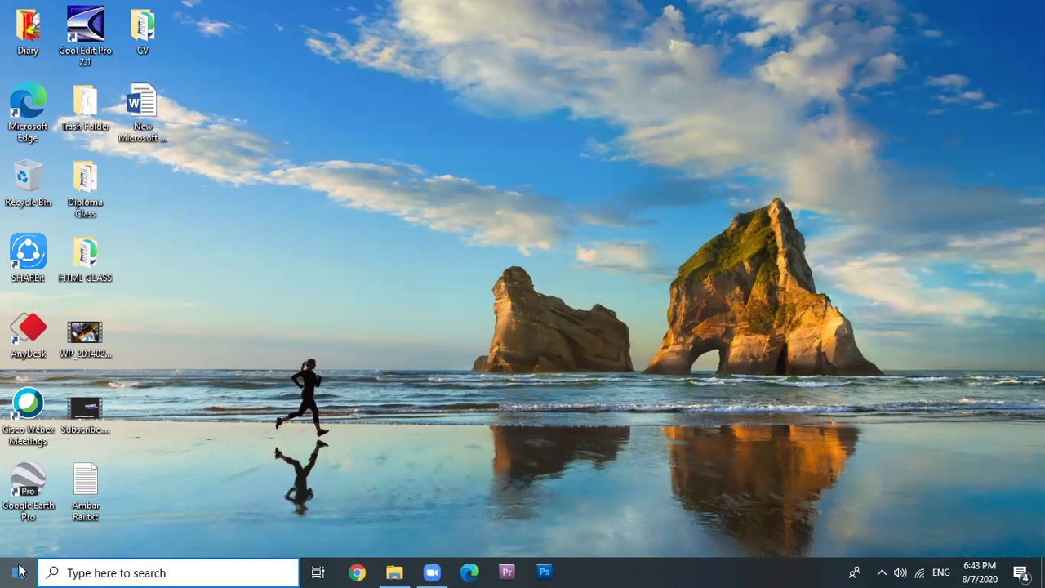
pyautogui.click(18, 570)
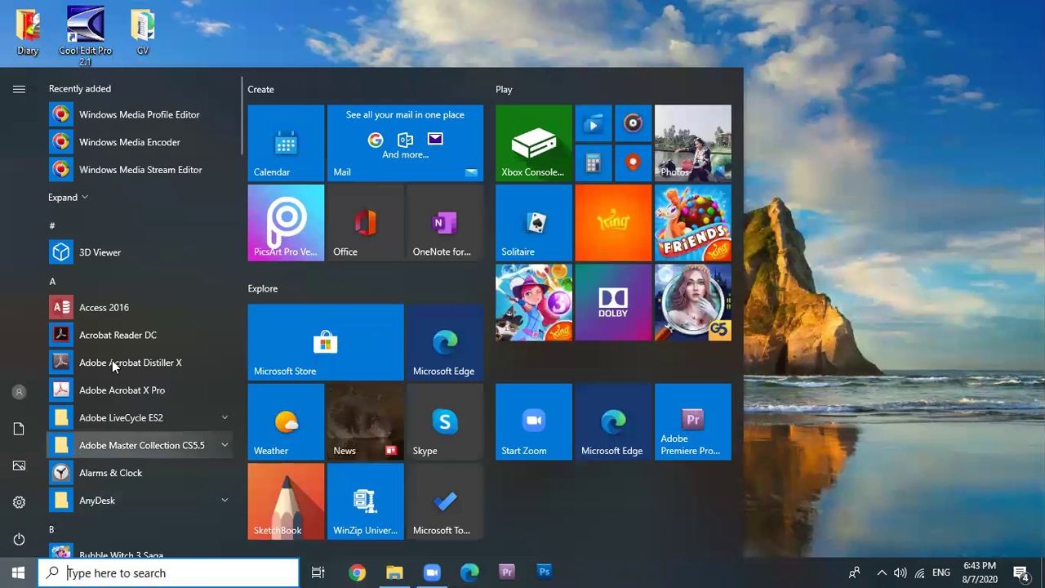
pyautogui.scroll(-3, 115, 375)
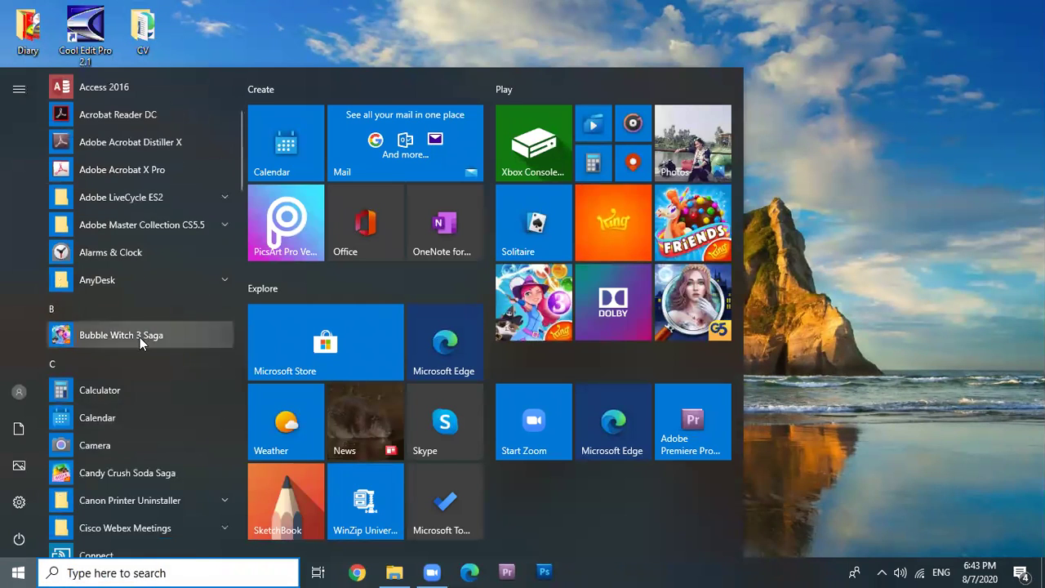
pyautogui.scroll(-5, 140, 337)
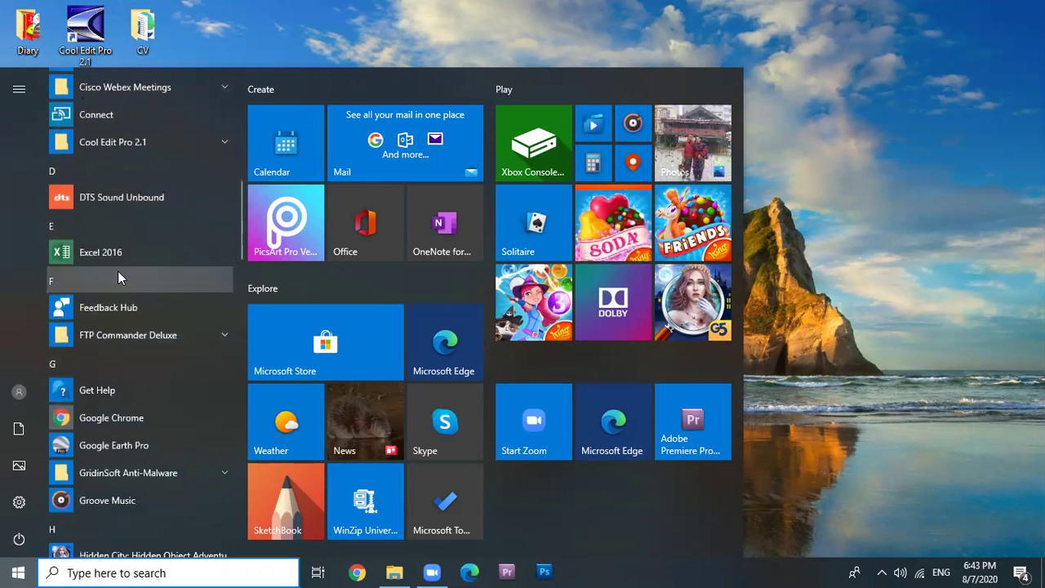
pyautogui.scroll(-3, 122, 360)
pyautogui.scroll(-10, 133, 326)
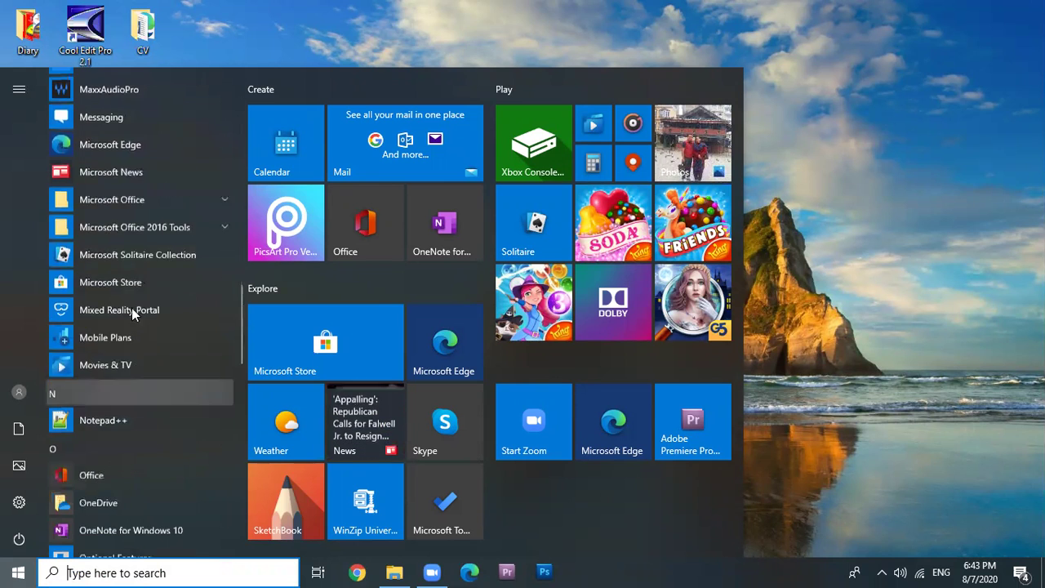
pyautogui.click(102, 198)
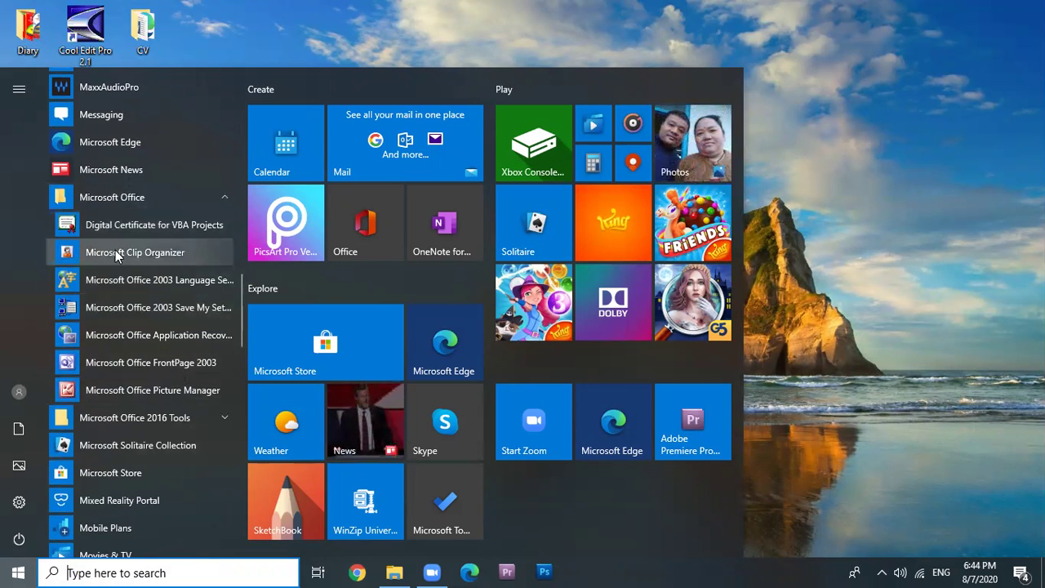
pyautogui.scroll(-1, 155, 327)
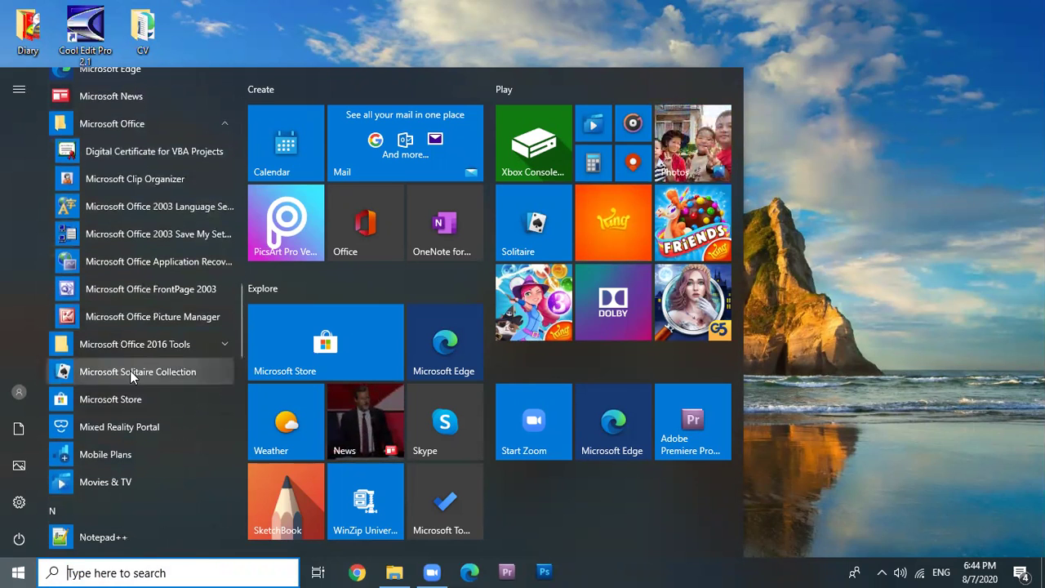
pyautogui.click(213, 347)
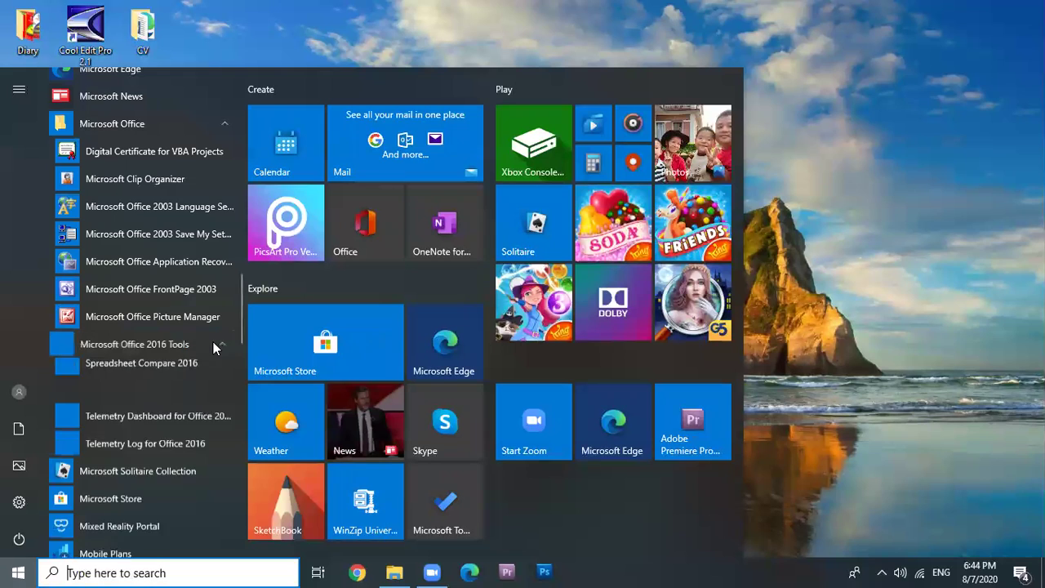
pyautogui.scroll(-2, 170, 373)
pyautogui.scroll(-2, 157, 340)
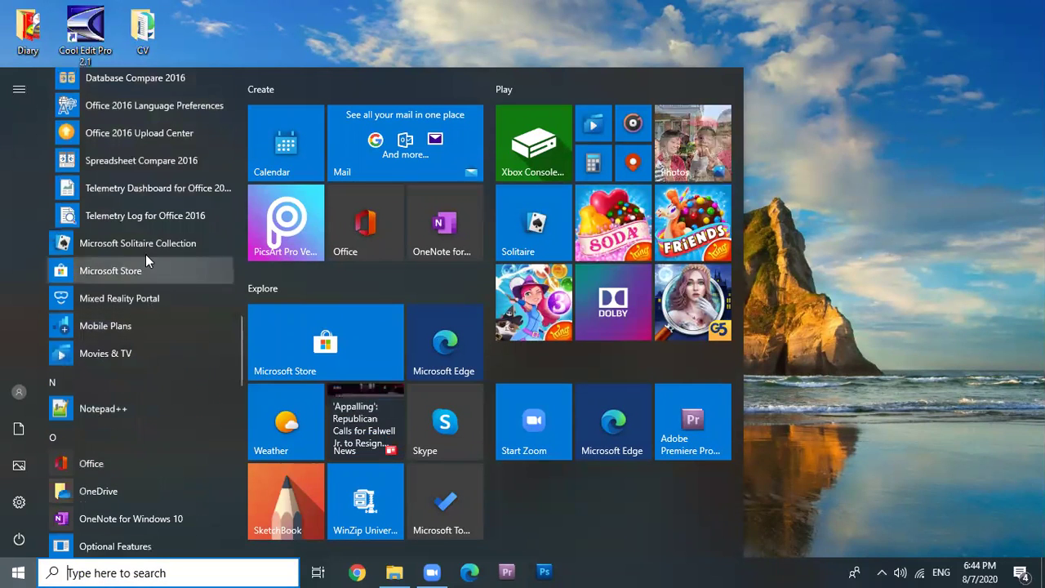
pyautogui.scroll(-4, 148, 277)
pyautogui.scroll(-8, 157, 368)
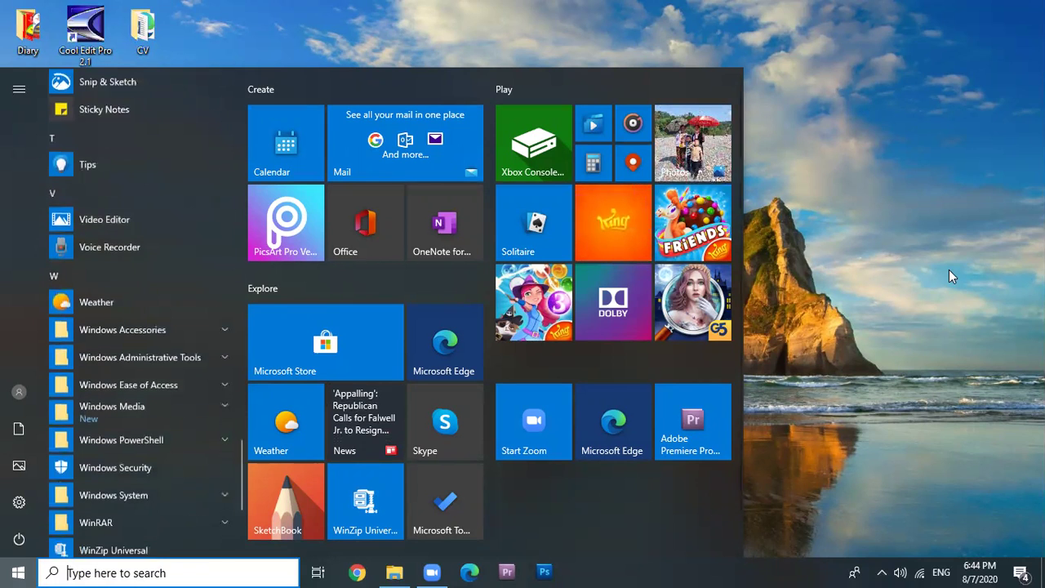
pyautogui.click(910, 272)
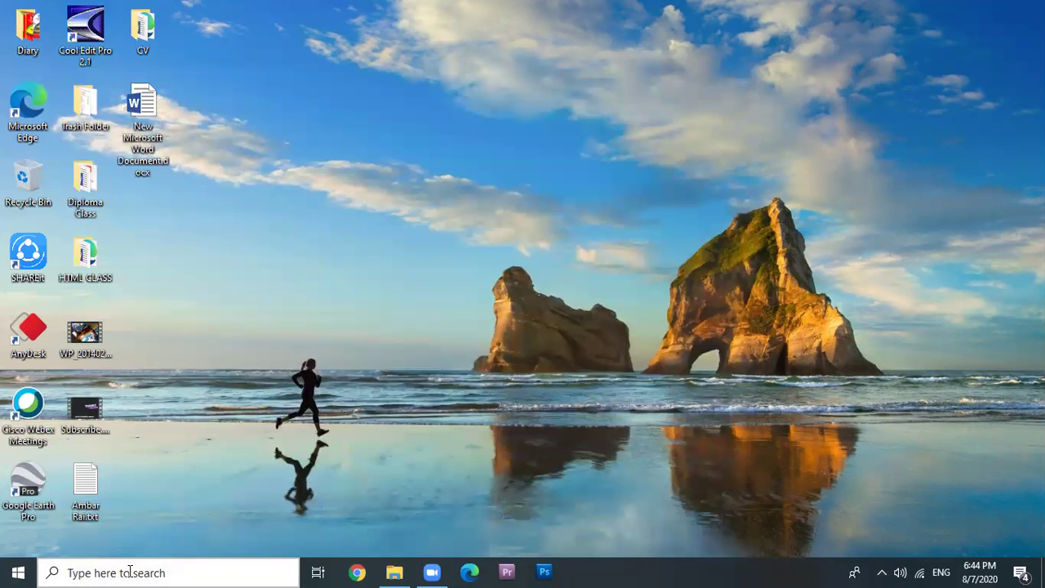
pyautogui.click(129, 565)
pyautogui.write('win')
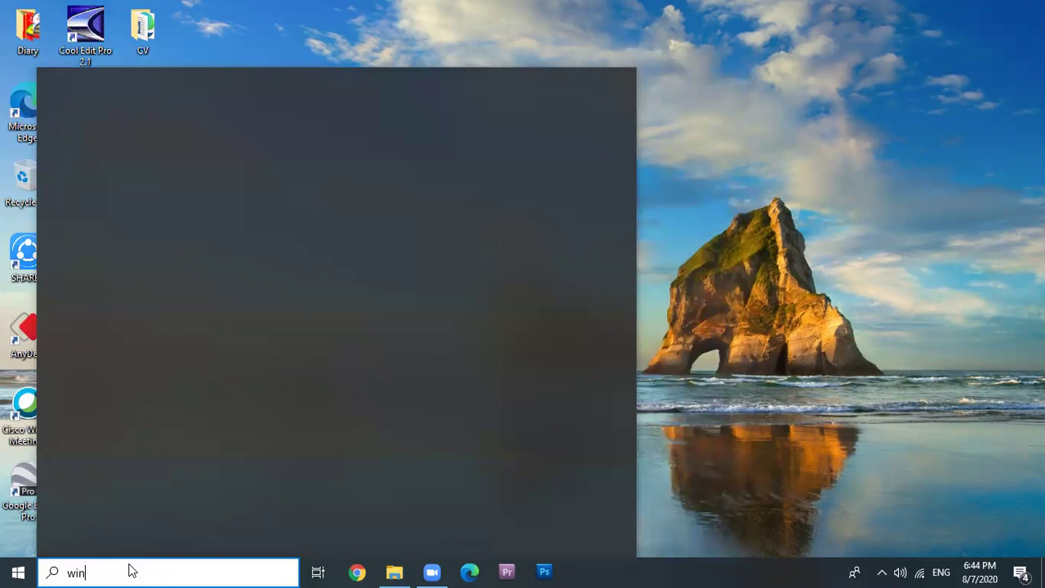
pyautogui.write('word')
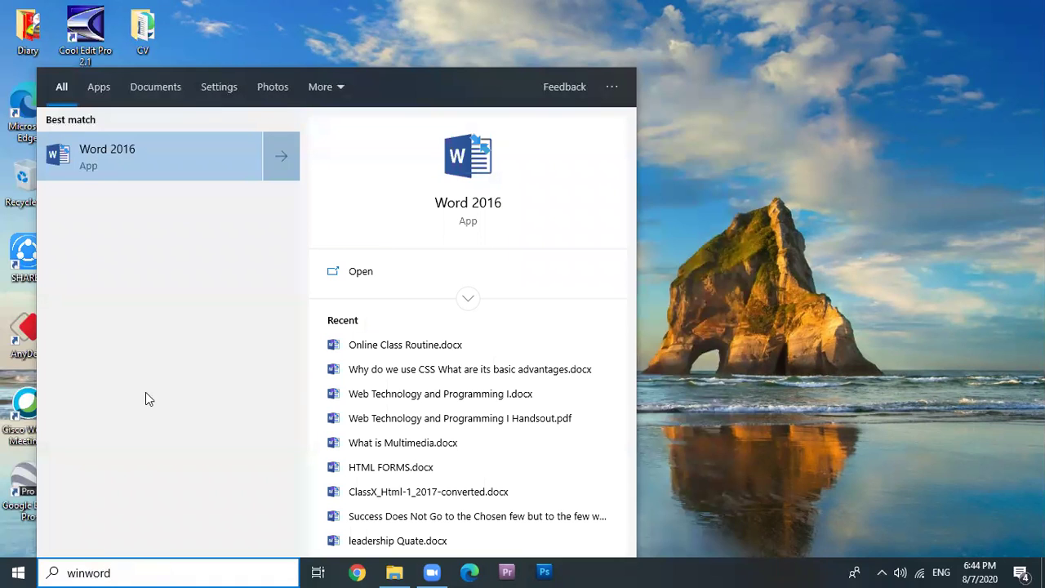
pyautogui.click(110, 152)
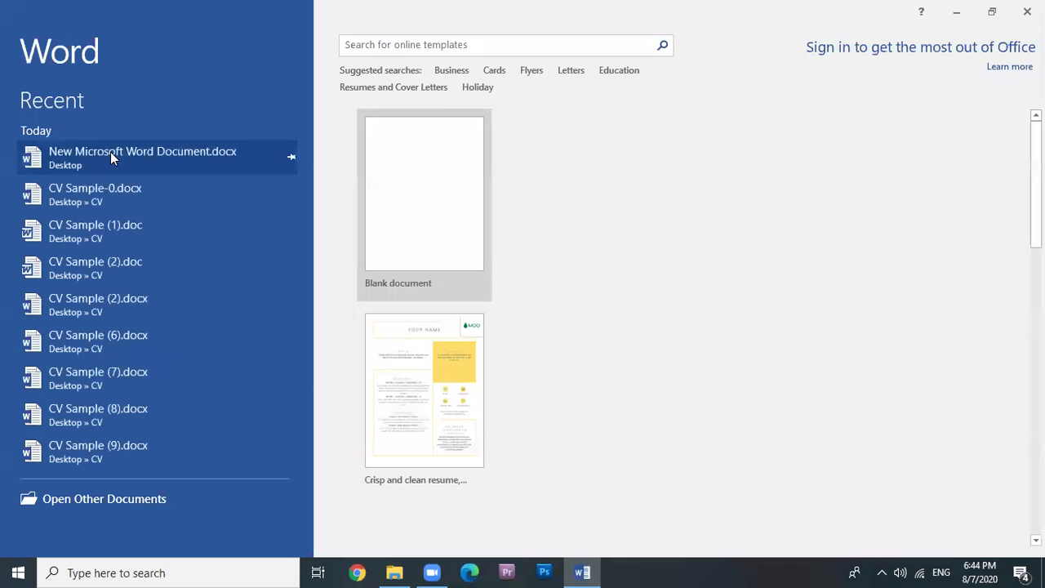
pyautogui.click(674, 436)
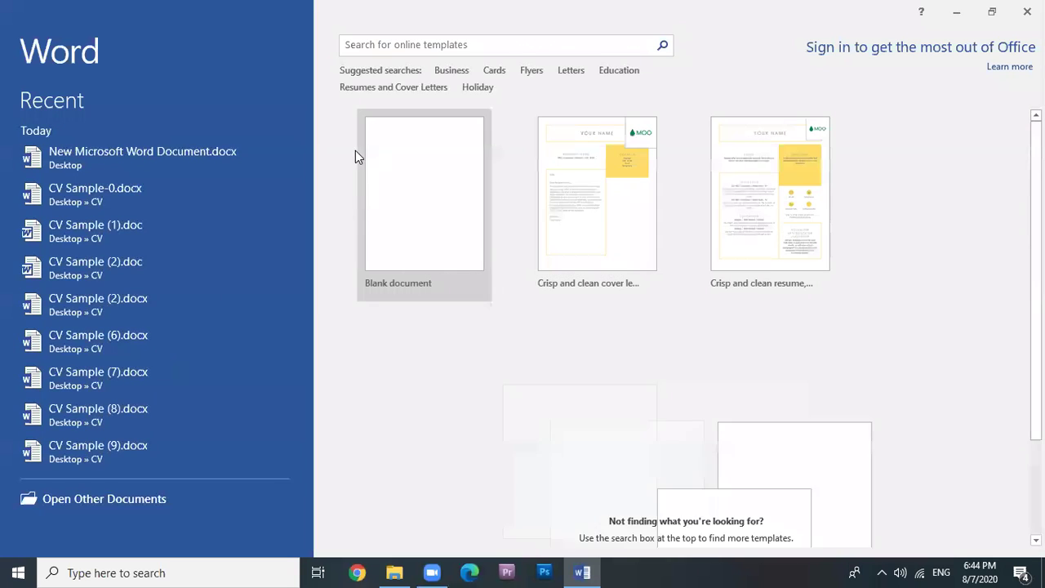
pyautogui.click(407, 161)
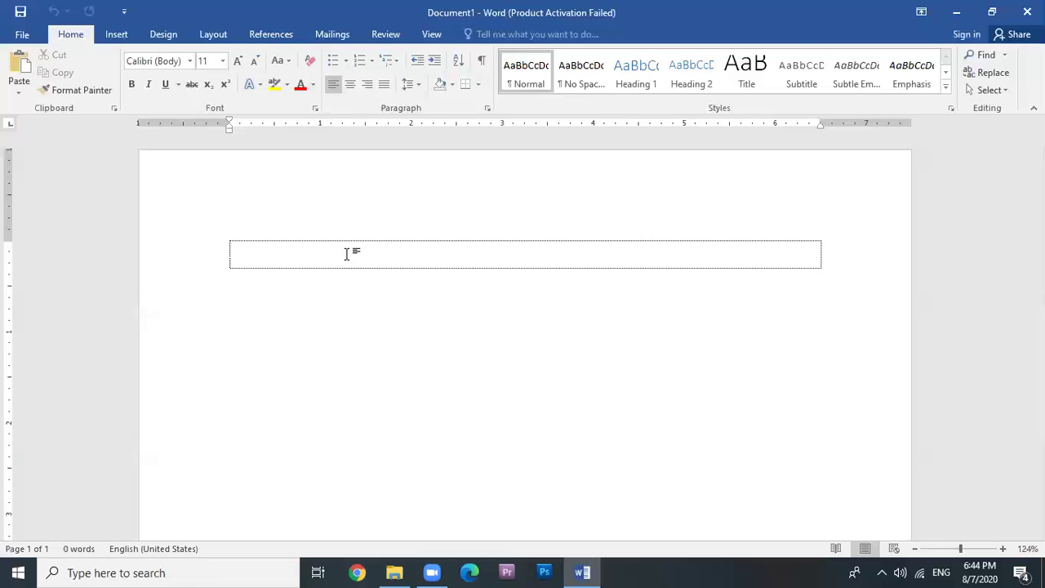
pyautogui.click(1027, 12)
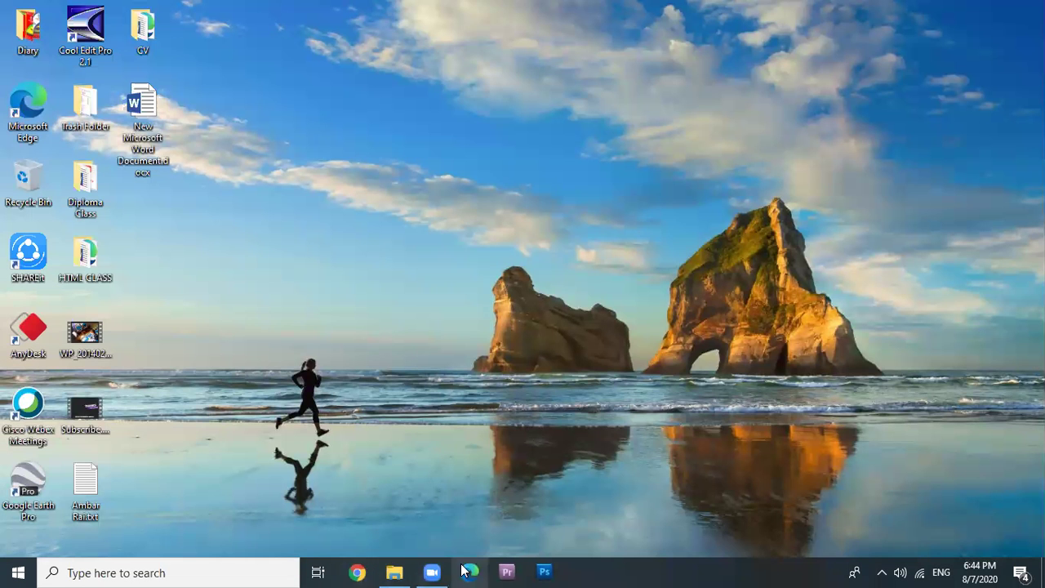
# Launch Chrome and load everestacademy.com.np/download/.
pyautogui.click(358, 572)
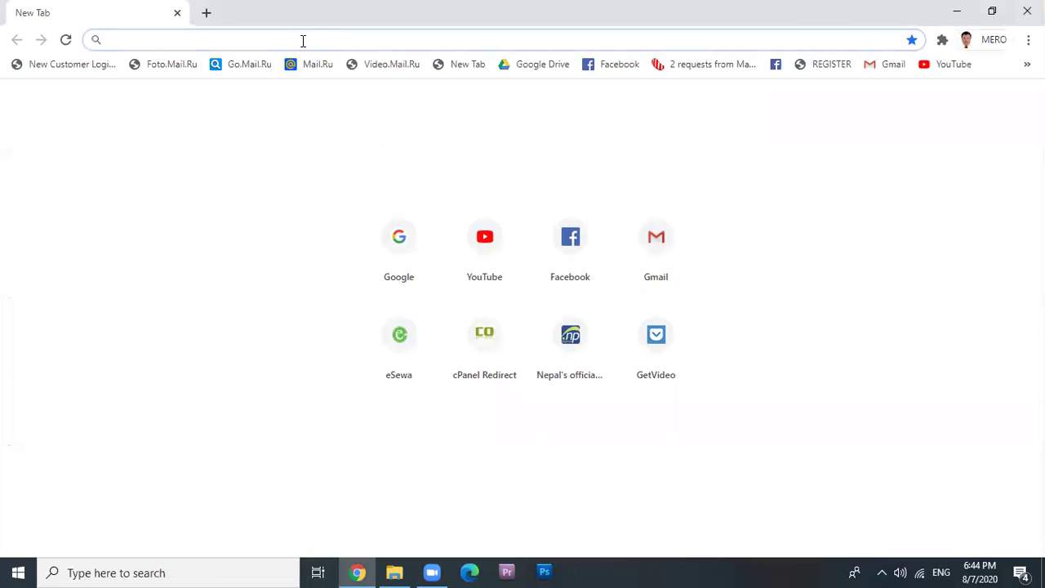
pyautogui.click(305, 39)
pyautogui.write('everes')
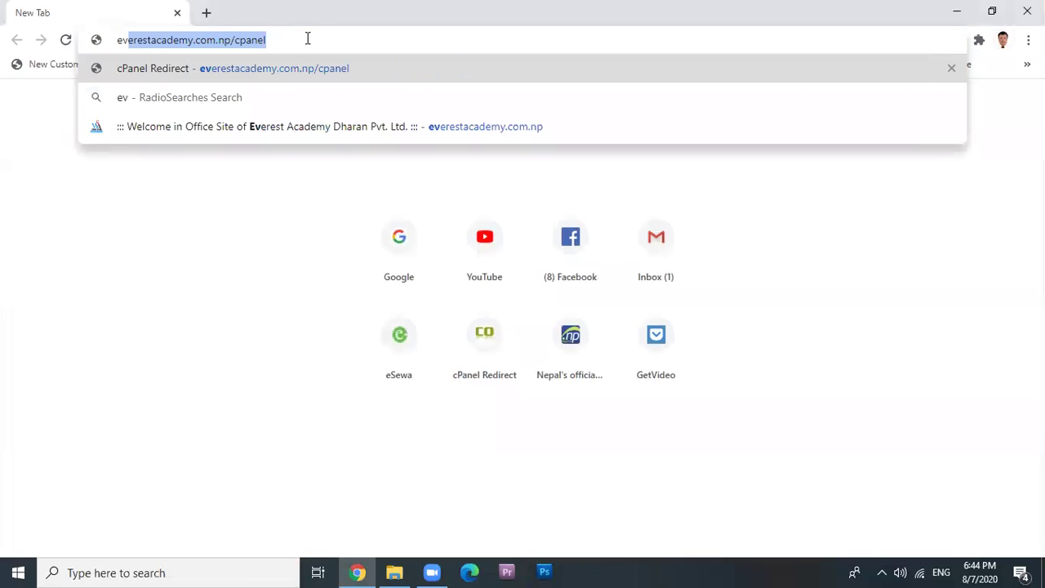
pyautogui.write('tacad')
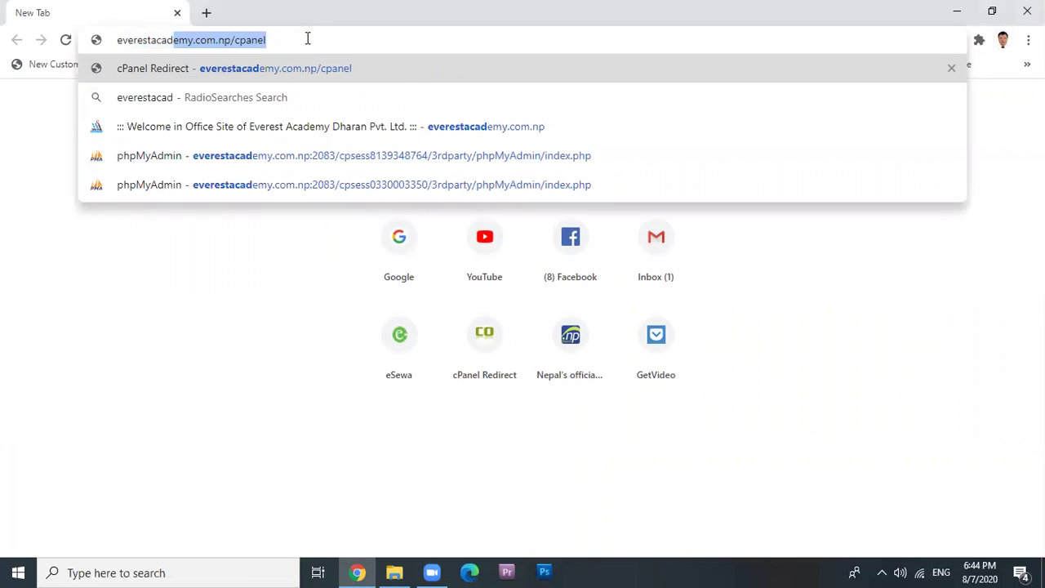
pyautogui.write('emy.com.np/')
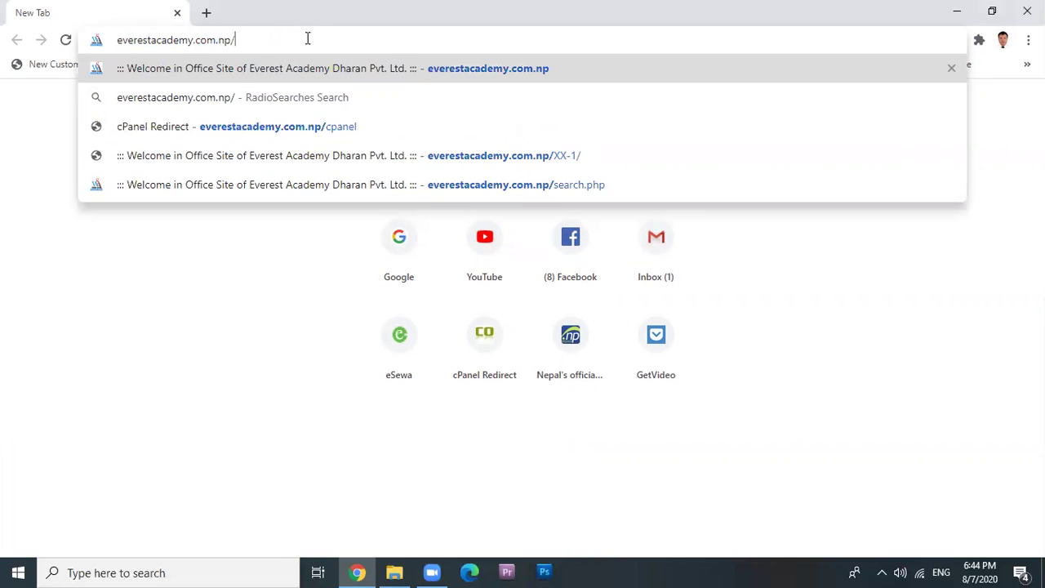
pyautogui.write('download/')
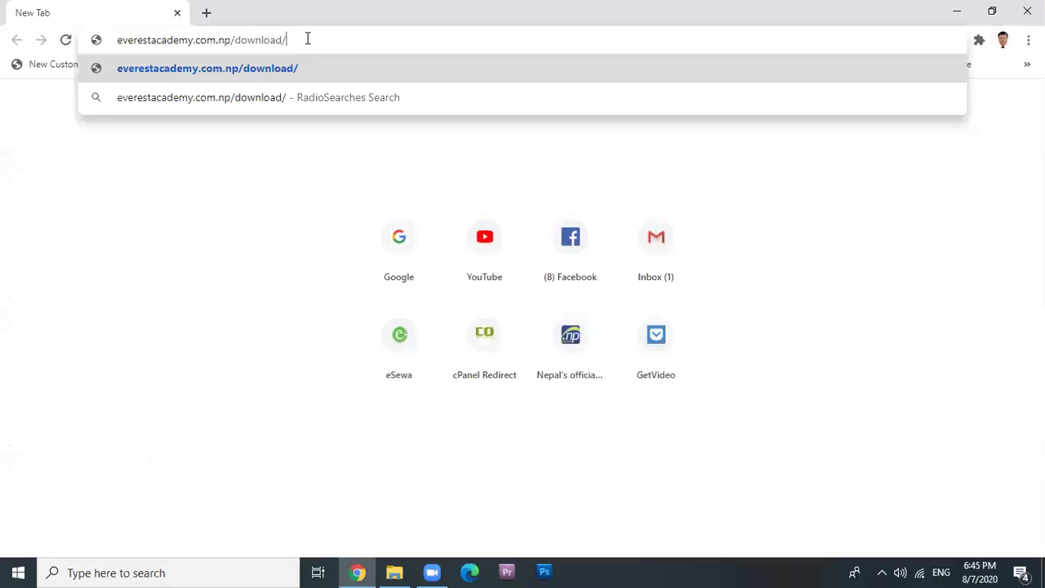
pyautogui.press('Return')
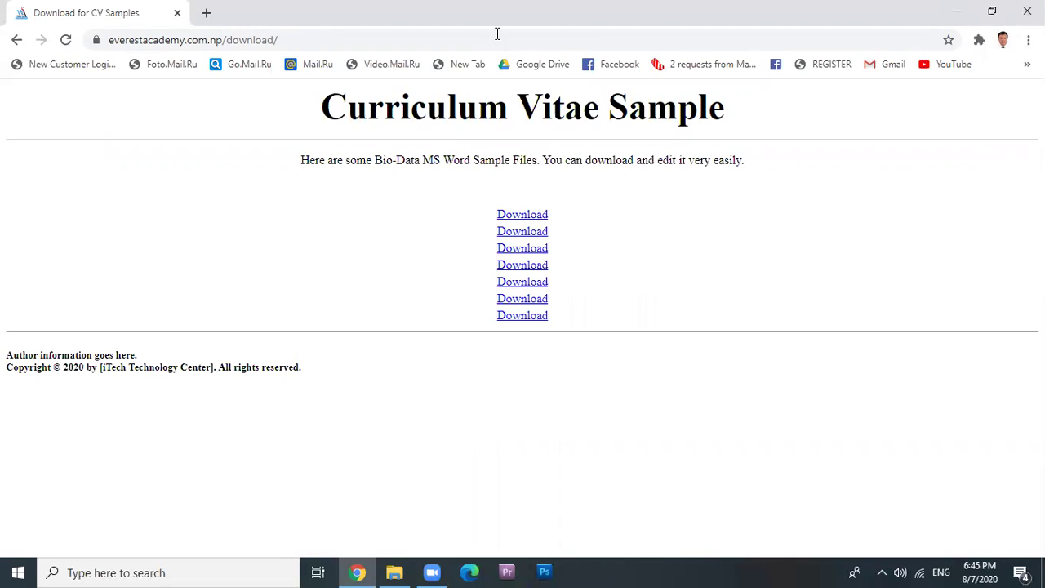
# Download the first CV sample and open CV-Sample-0.docx in Word.
pyautogui.moveTo(349, 111); pyautogui.dragTo(879, 124)
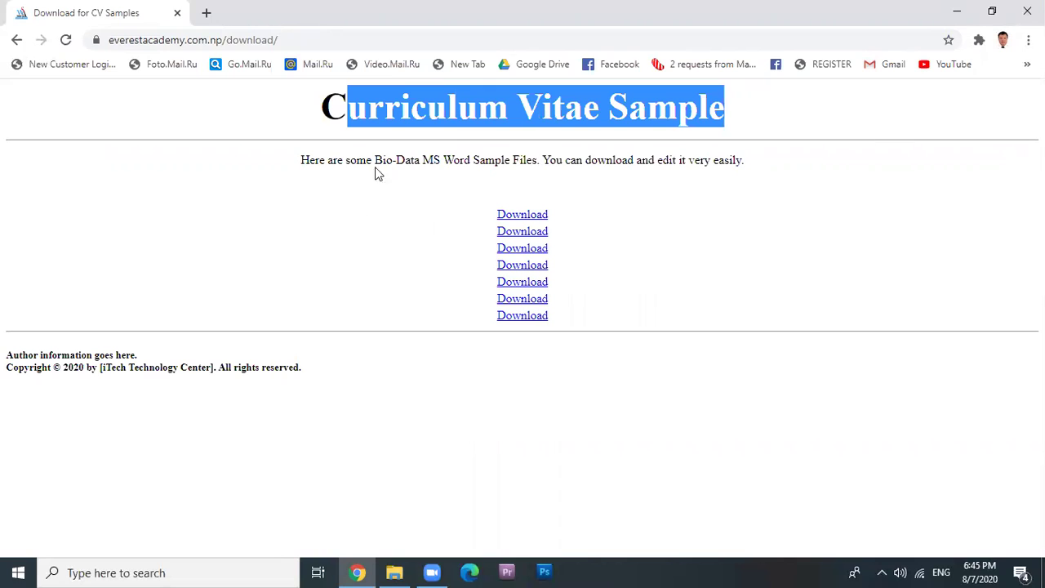
pyautogui.click(343, 163)
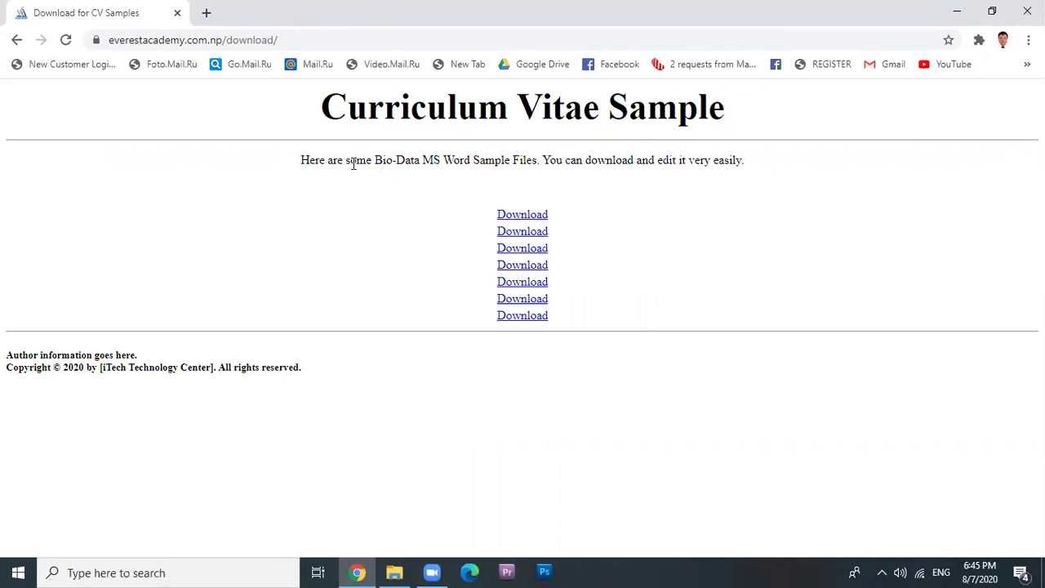
pyautogui.moveTo(422, 162); pyautogui.dragTo(653, 247)
pyautogui.click(653, 248)
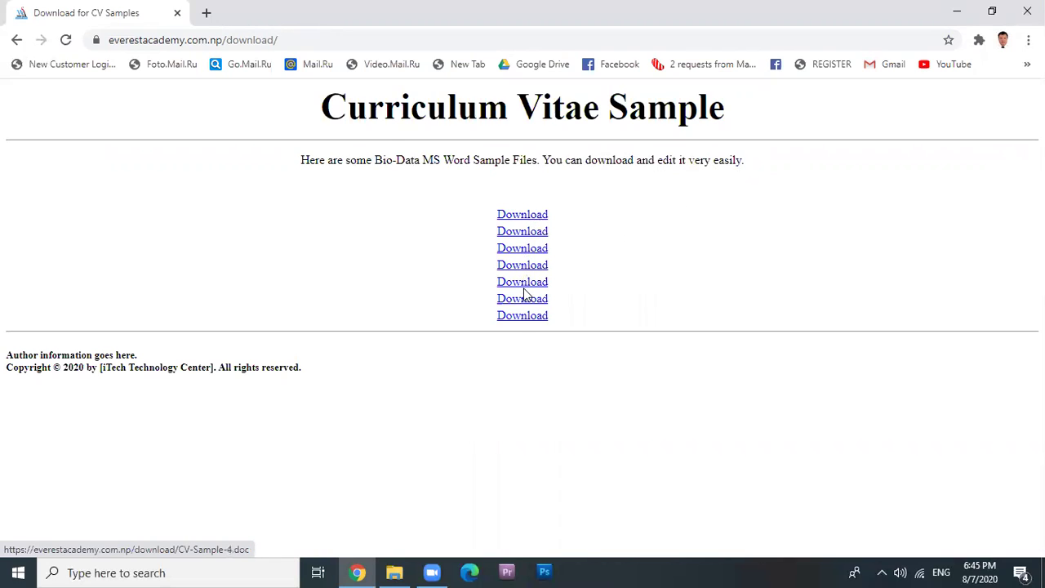
pyautogui.click(524, 219)
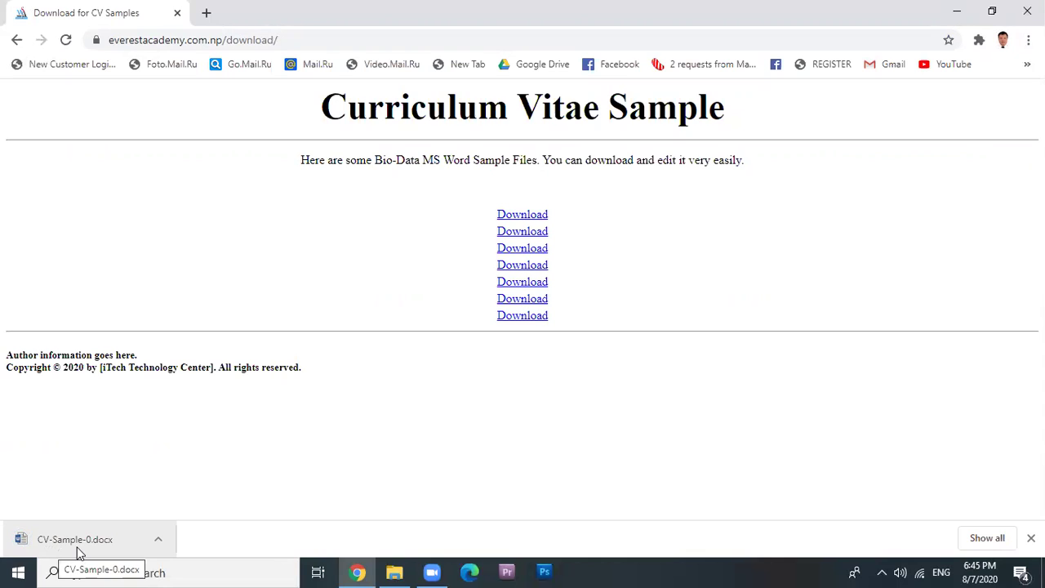
pyautogui.click(79, 553)
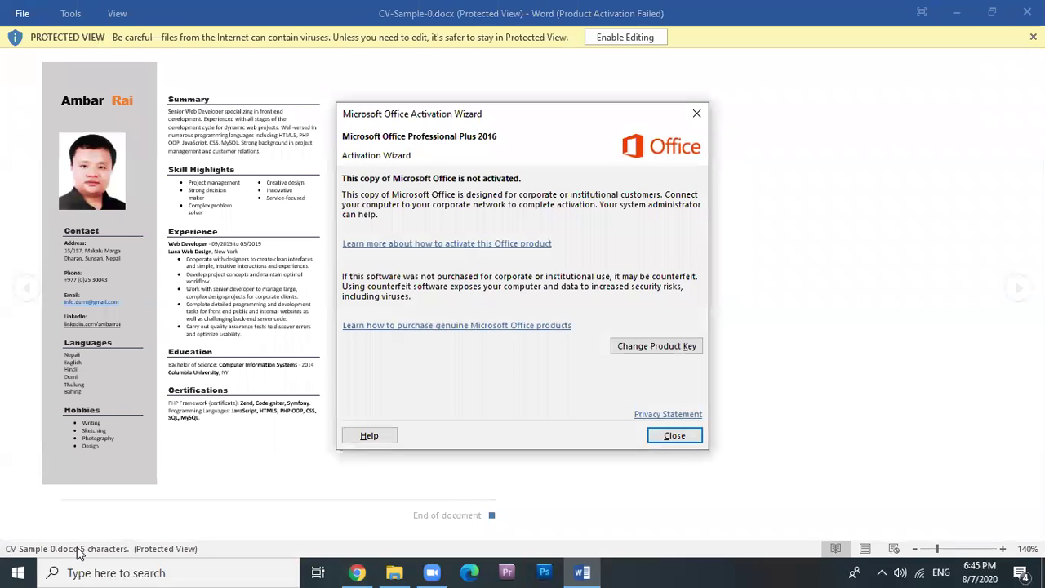
# Dismiss the activation notice, enable editing, and check the name and Summary boxes.
pyautogui.click(680, 439)
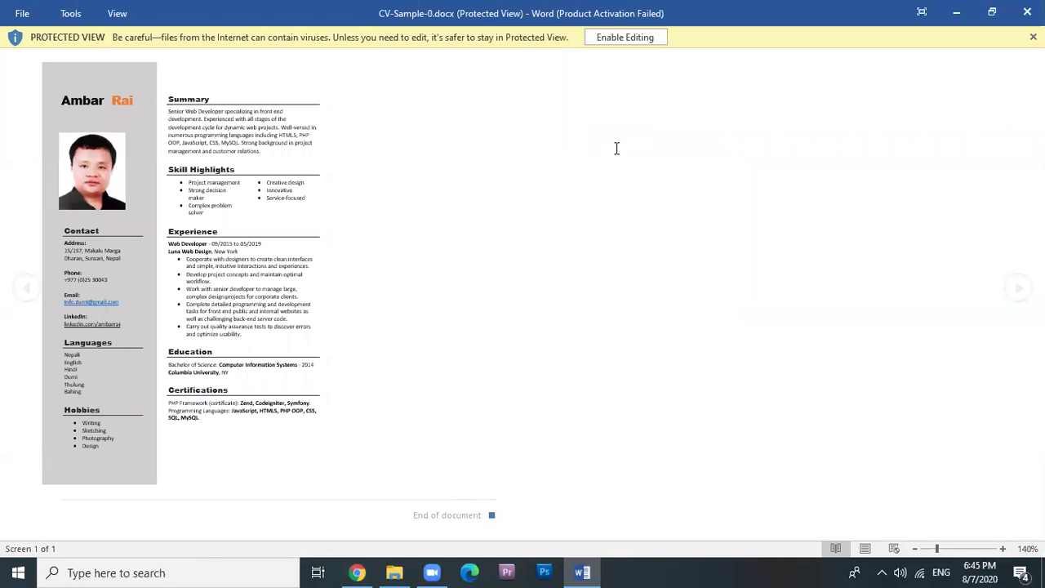
pyautogui.click(618, 41)
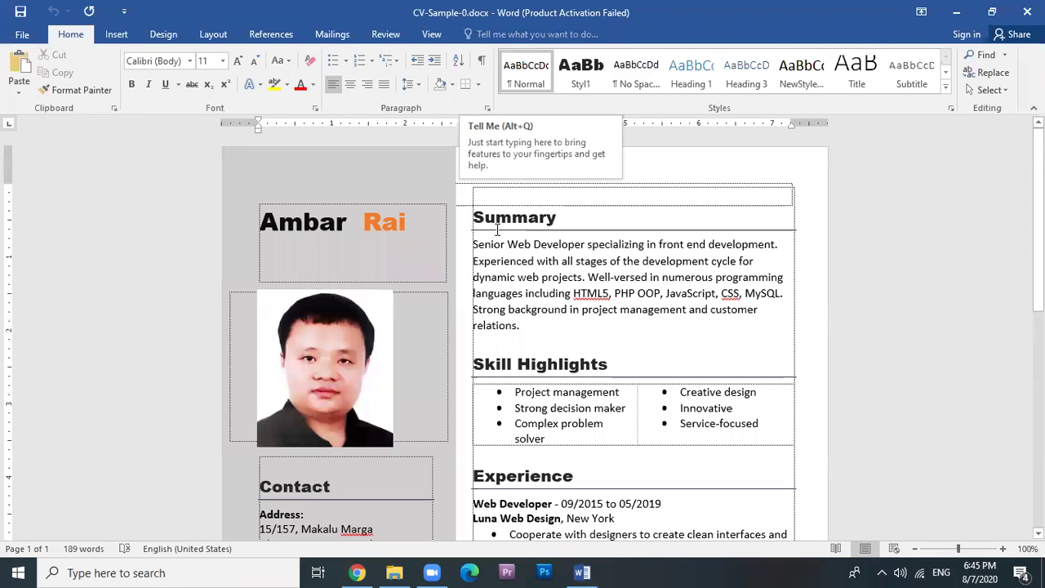
pyautogui.click(588, 164)
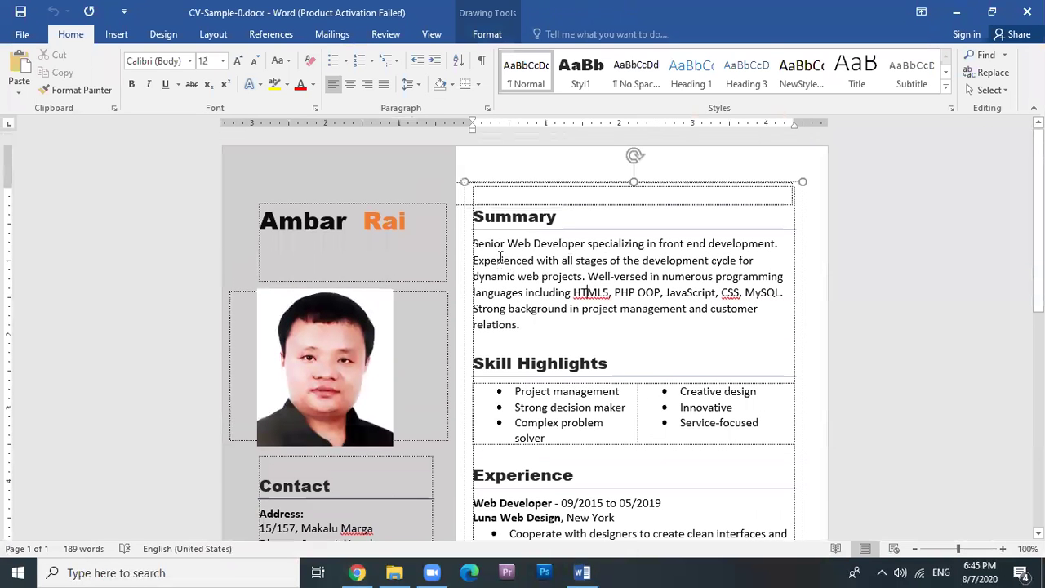
pyautogui.click(288, 226)
pyautogui.moveTo(259, 222); pyautogui.dragTo(418, 229)
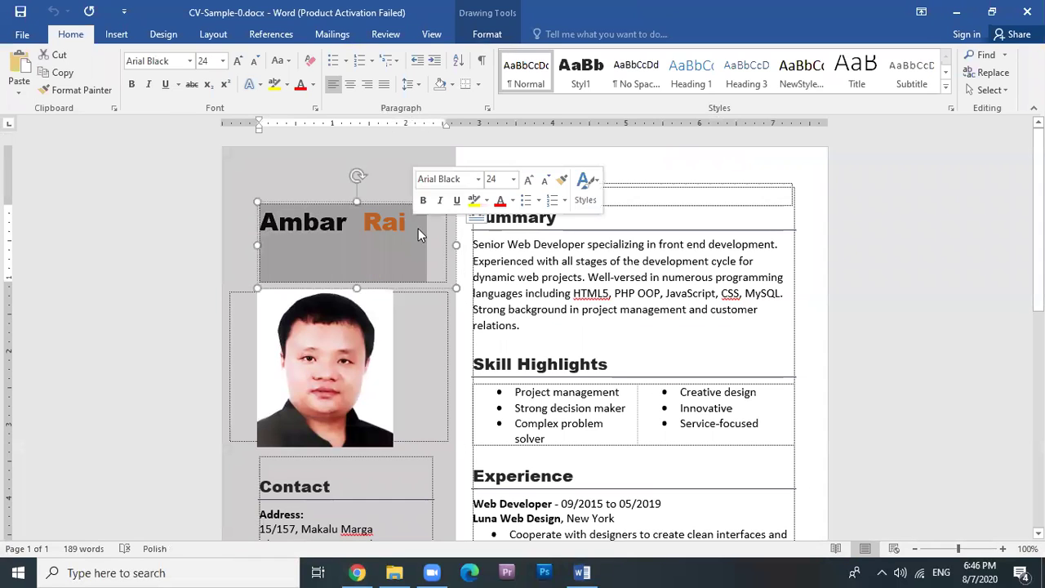
pyautogui.click(601, 263)
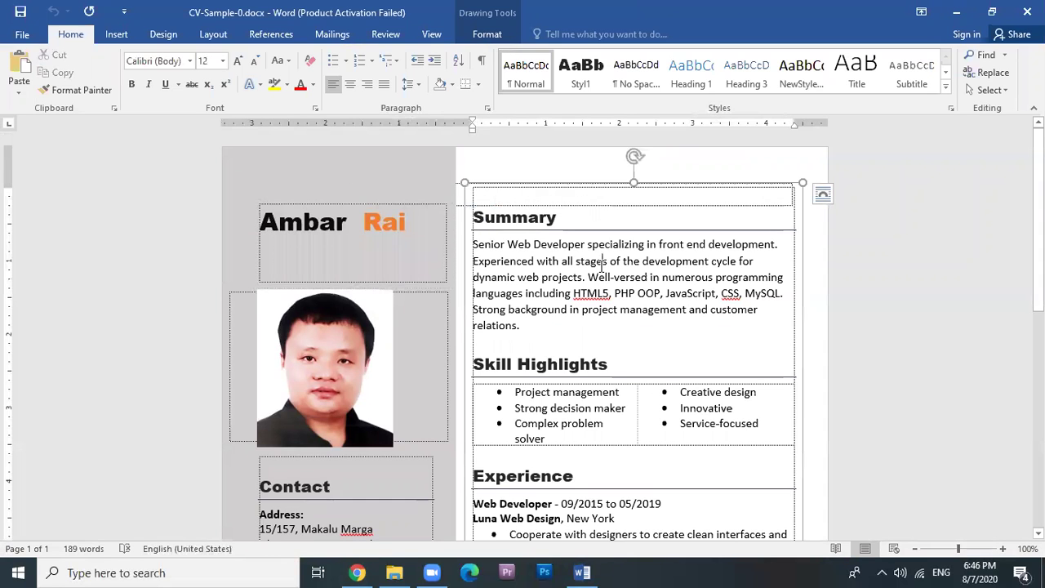
# Select the profile photo and open its Drawing Tools Format shape fill options.
pyautogui.scroll(-1, 576, 273)
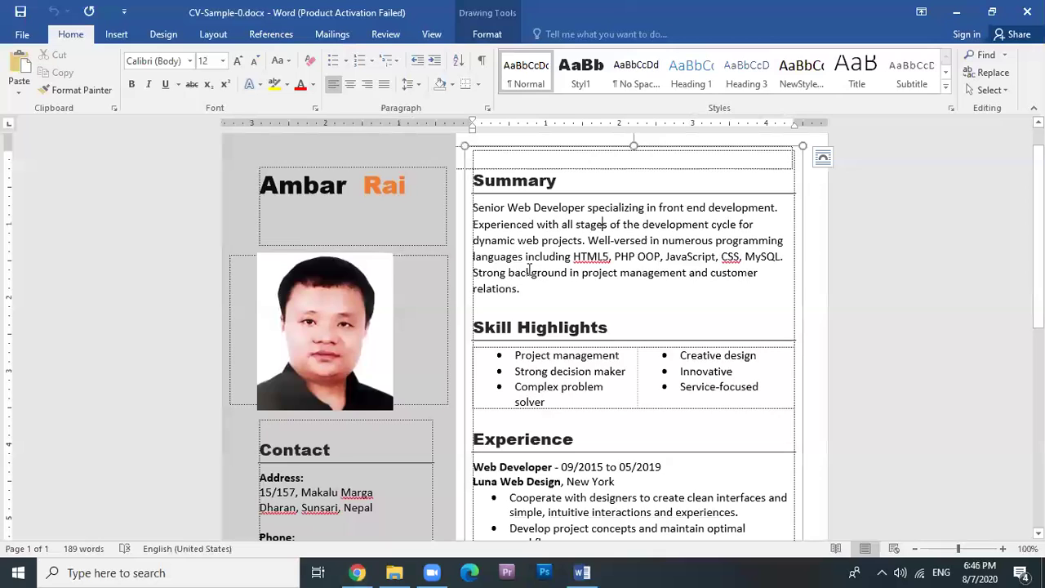
pyautogui.scroll(-1, 348, 310)
pyautogui.scroll(-1, 349, 311)
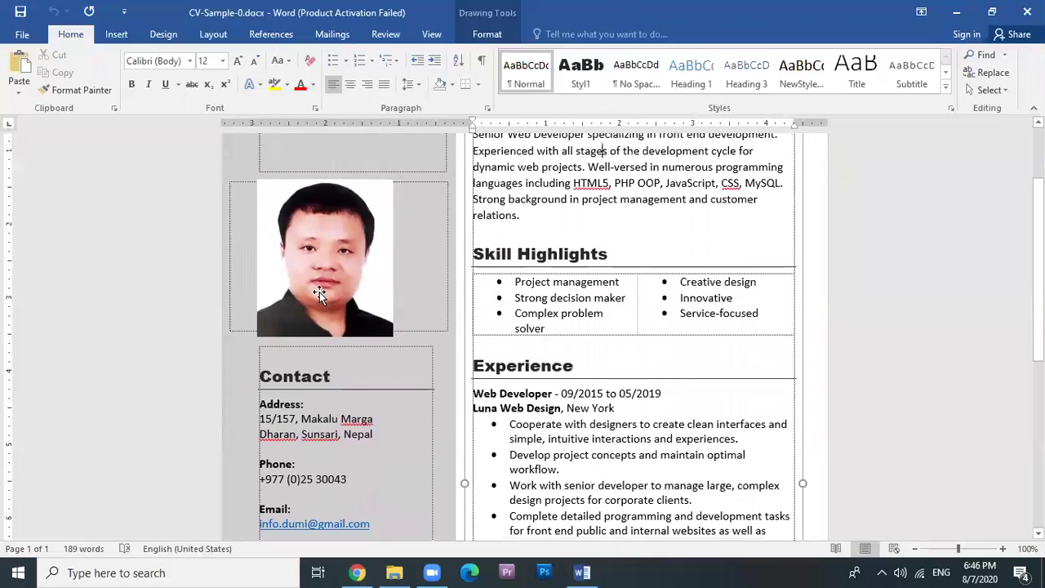
pyautogui.click(323, 249)
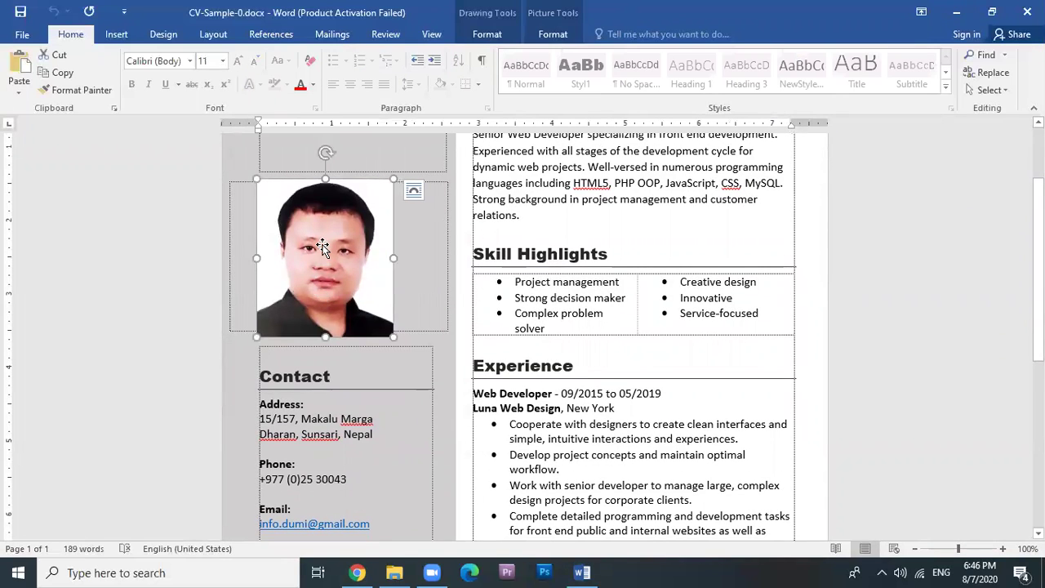
pyautogui.click(487, 34)
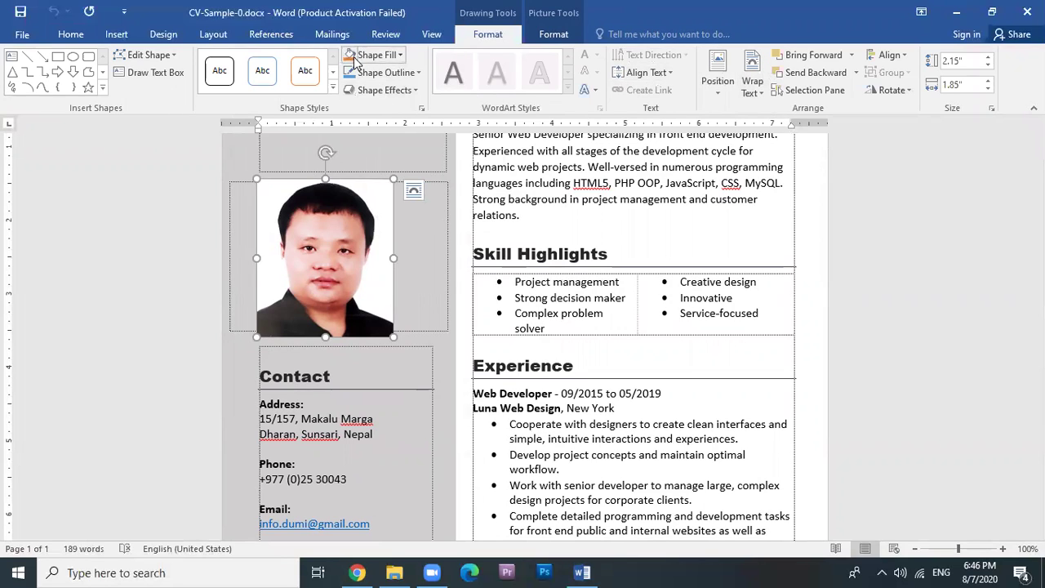
pyautogui.click(401, 56)
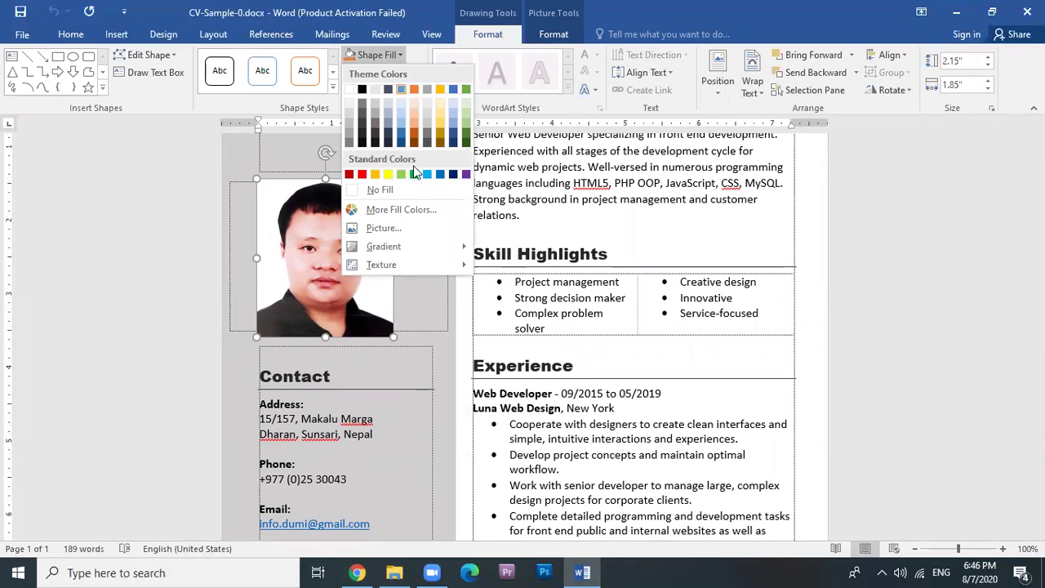
pyautogui.click(376, 228)
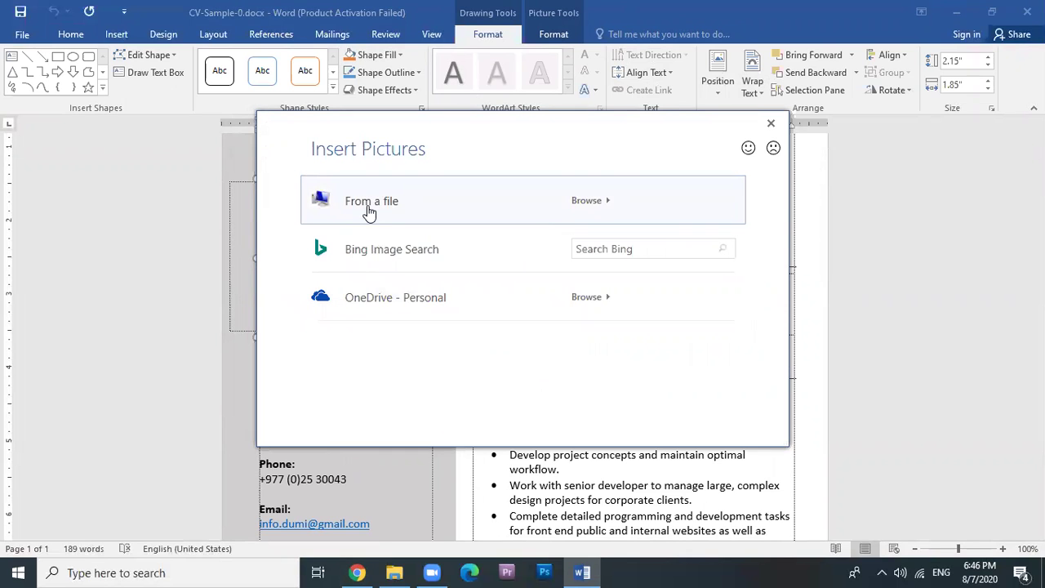
pyautogui.click(369, 210)
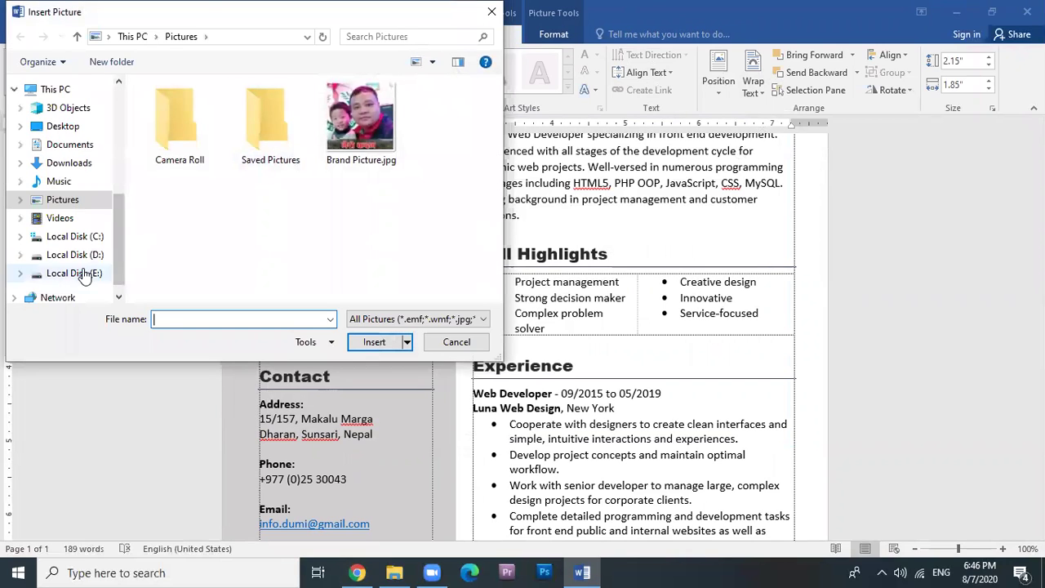
pyautogui.click(90, 273)
pyautogui.doubleClick(160, 247)
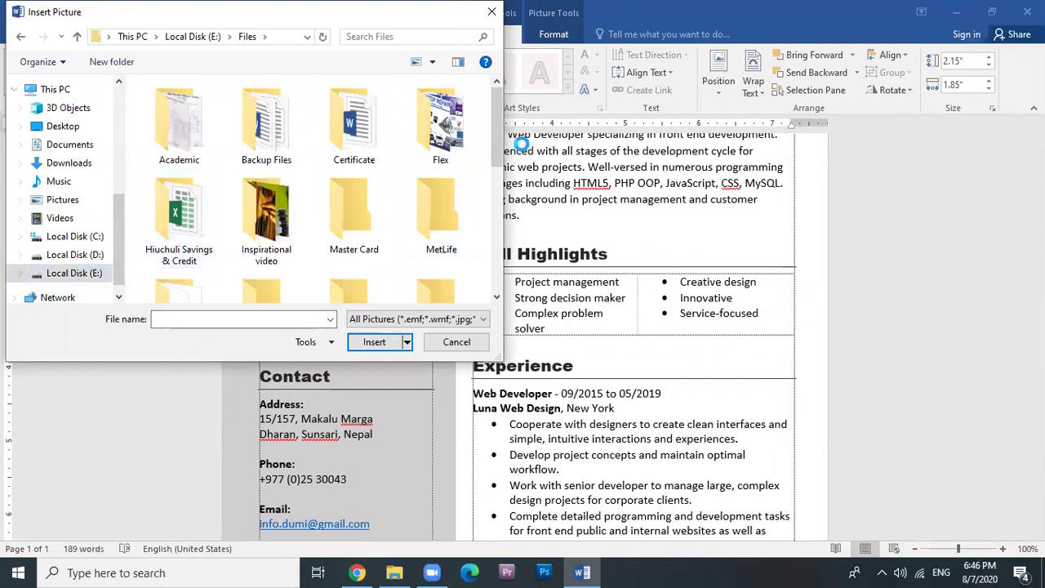
pyautogui.moveTo(494, 142); pyautogui.dragTo(491, 245)
pyautogui.click(439, 200)
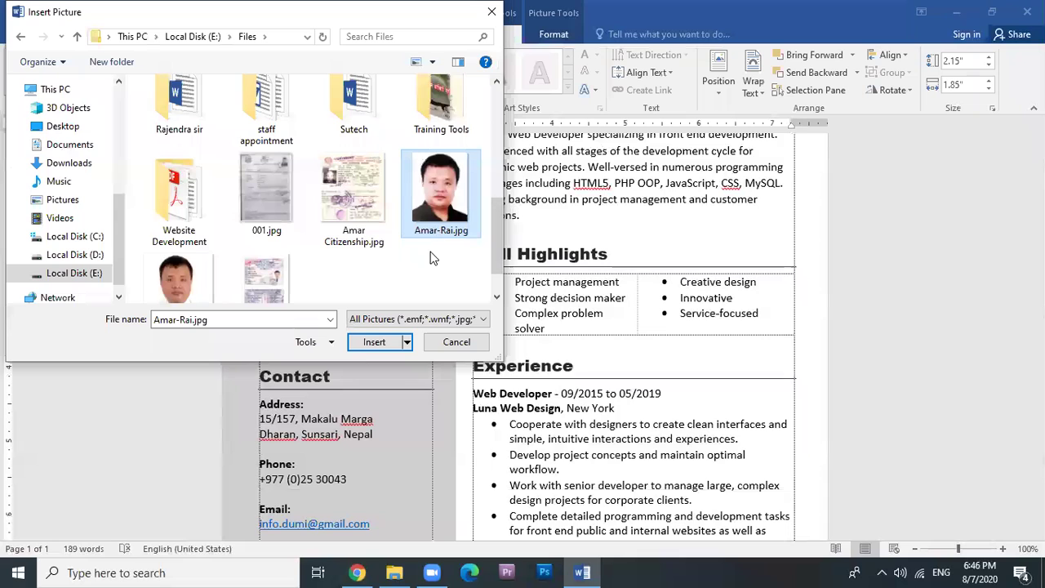
pyautogui.click(362, 344)
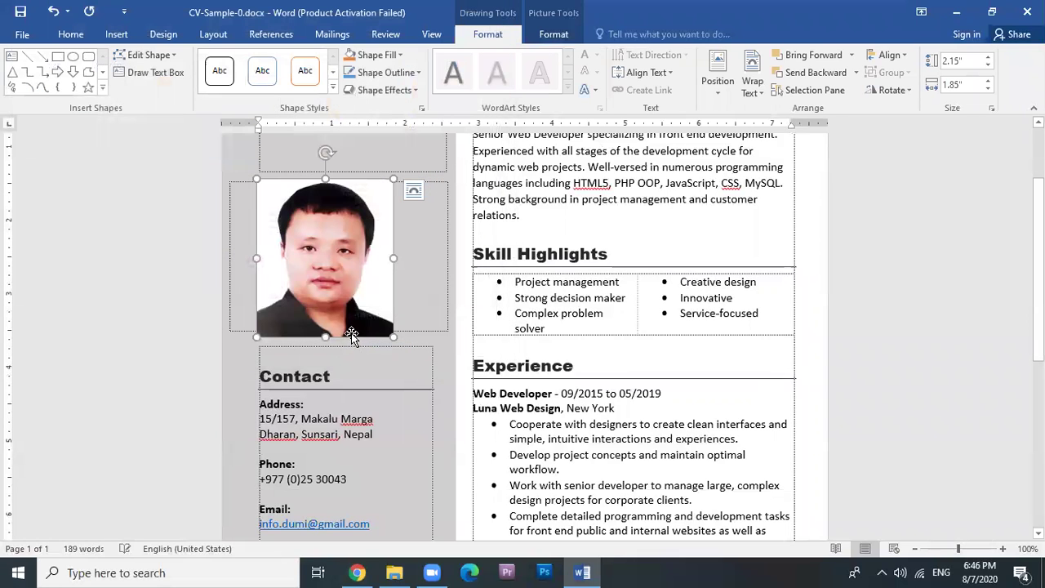
pyautogui.click(420, 292)
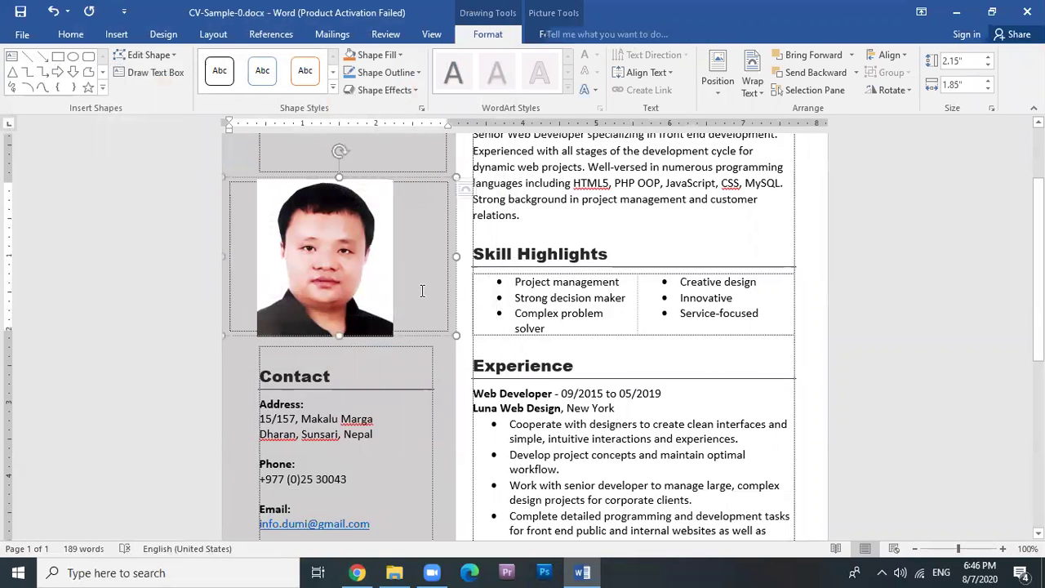
pyautogui.click(359, 296)
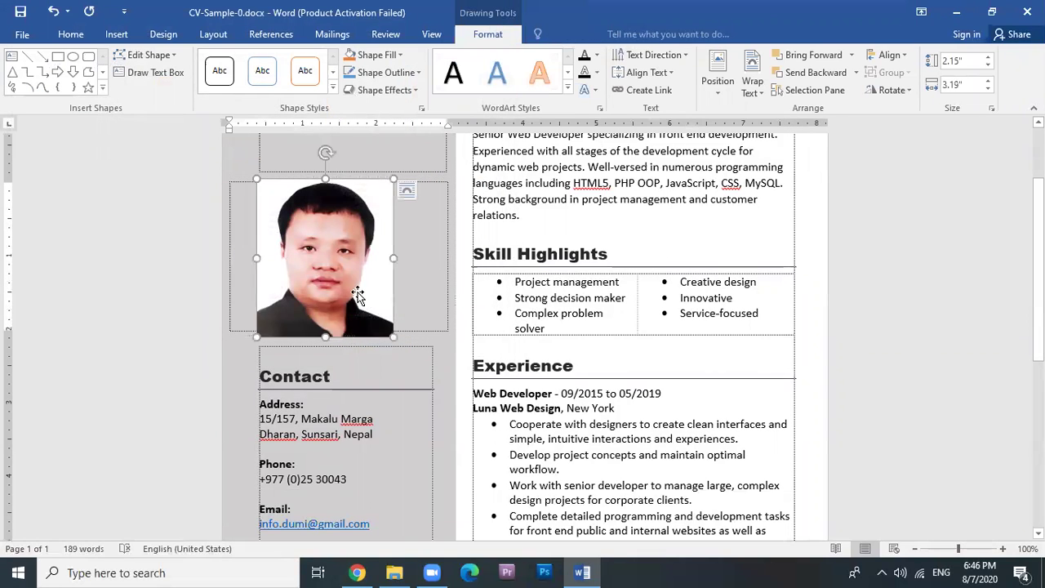
# Insert DV-Lottery.jpg as a separate picture, then undo the oversized insertion.
pyautogui.click(113, 36)
pyautogui.click(142, 85)
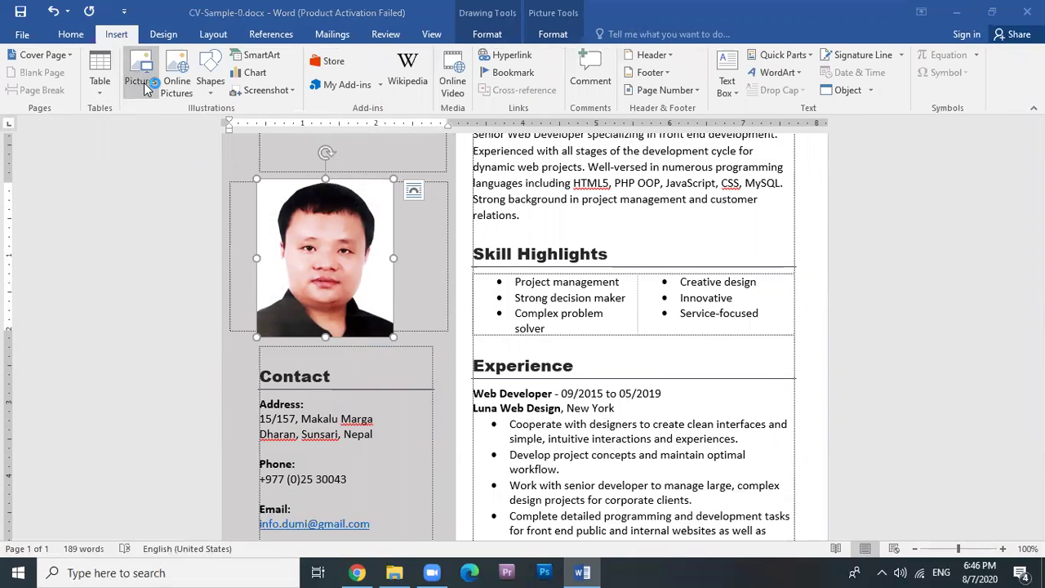
pyautogui.click(495, 200)
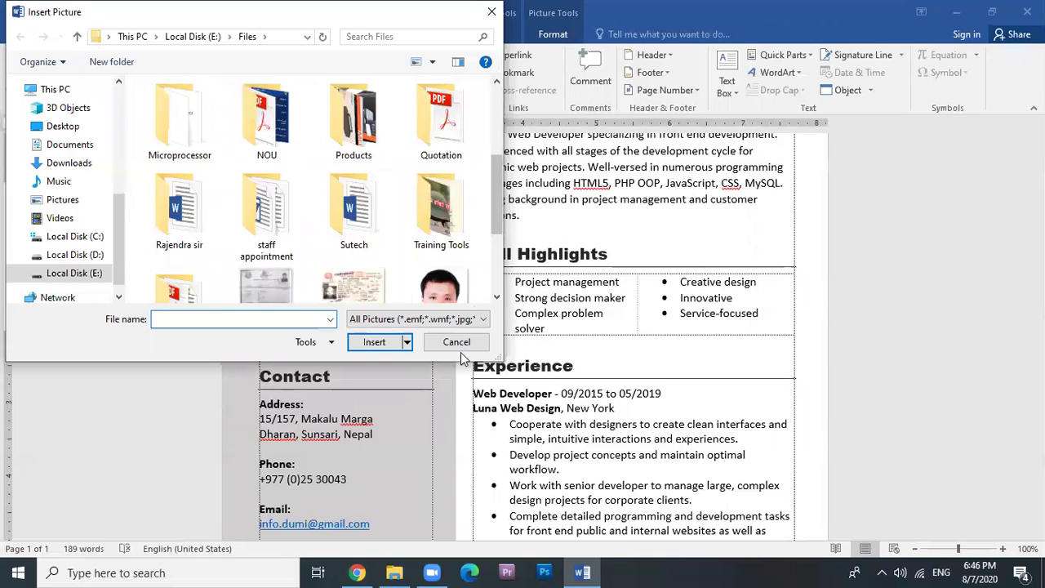
pyautogui.scroll(-2, 497, 214)
pyautogui.click(176, 238)
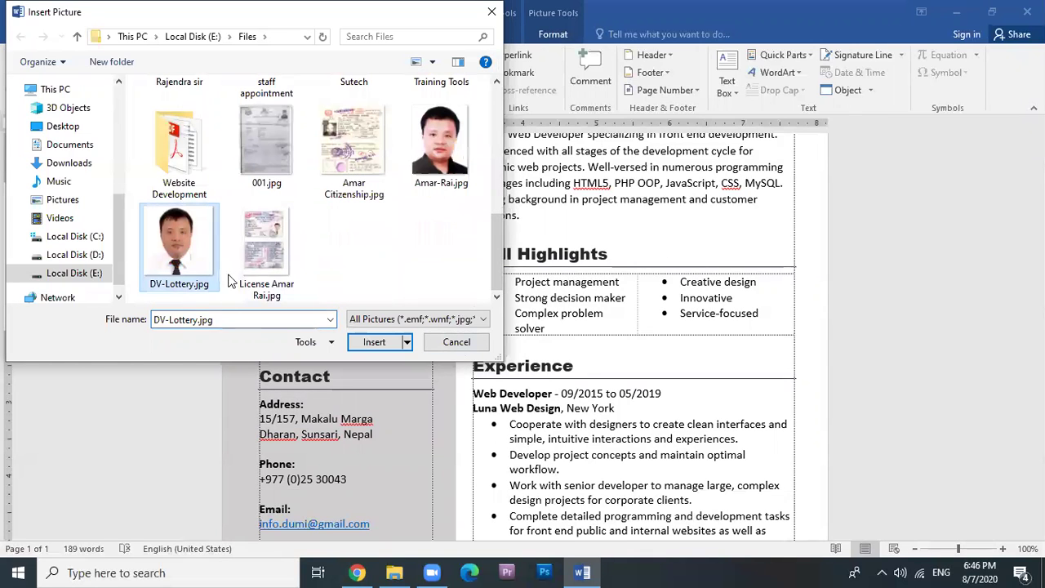
pyautogui.click(377, 343)
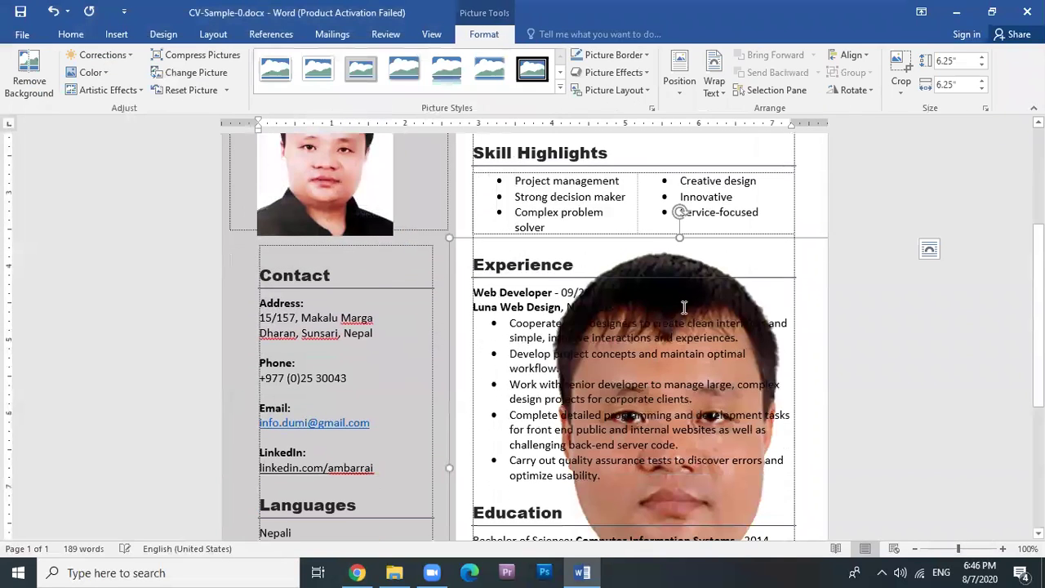
pyautogui.click(713, 336)
pyautogui.scroll(-2, 859, 333)
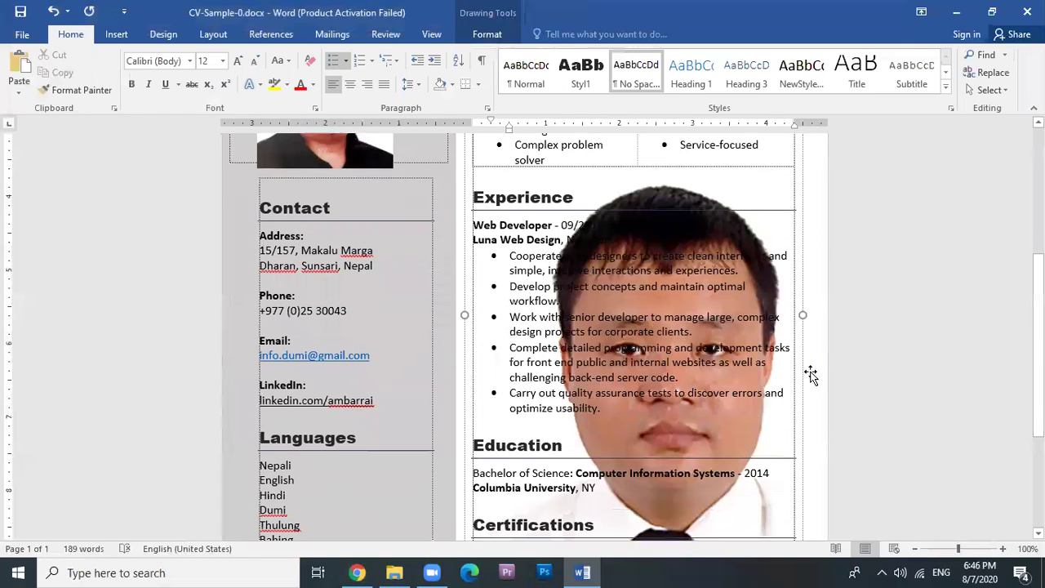
pyautogui.scroll(2, 782, 382)
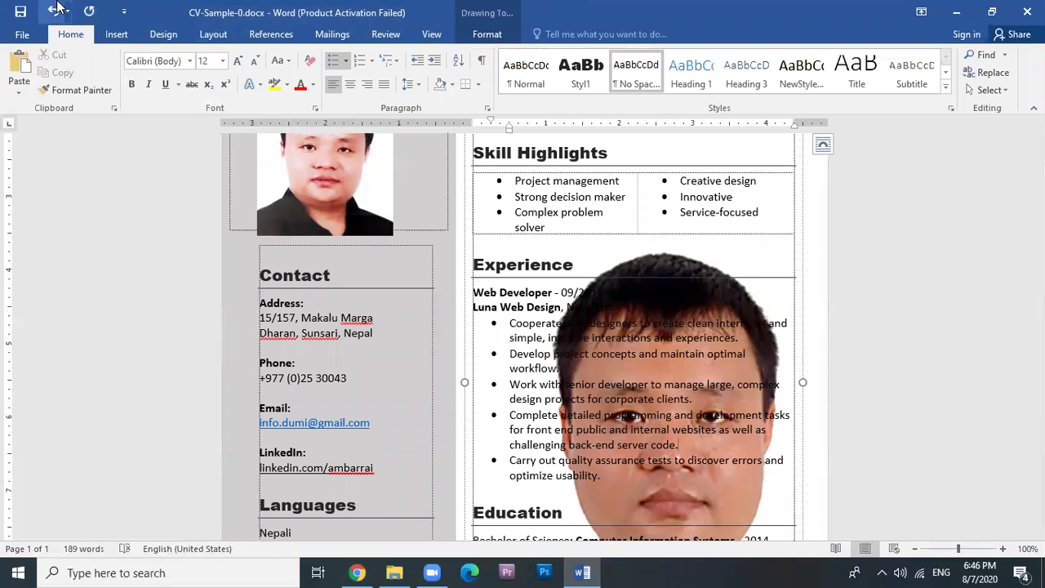
pyautogui.hotkey('ctrl', 'z')
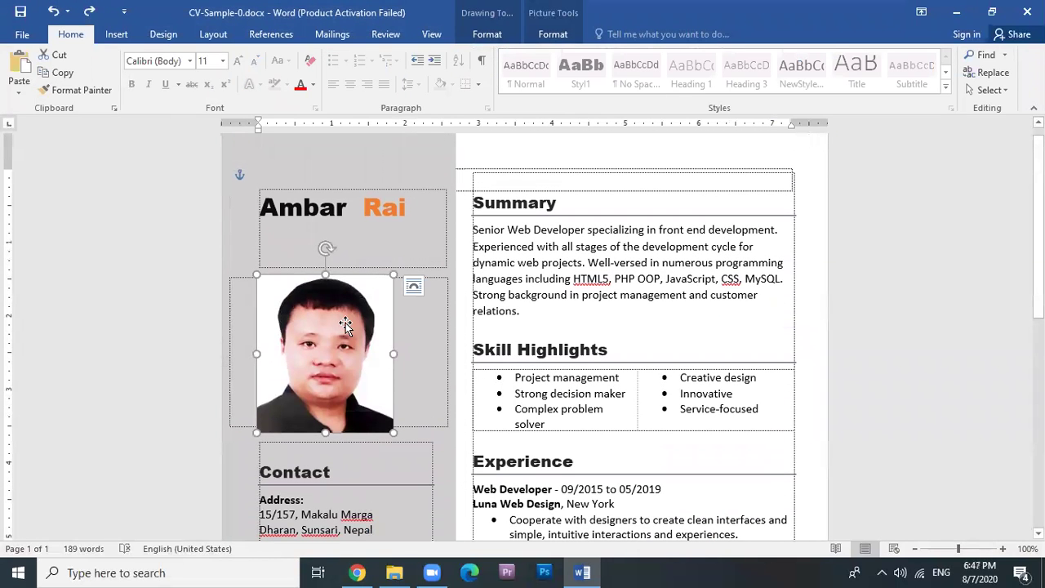
# Fill the selected photo shape with the DV-Lottery.jpg picture.
pyautogui.click(486, 34)
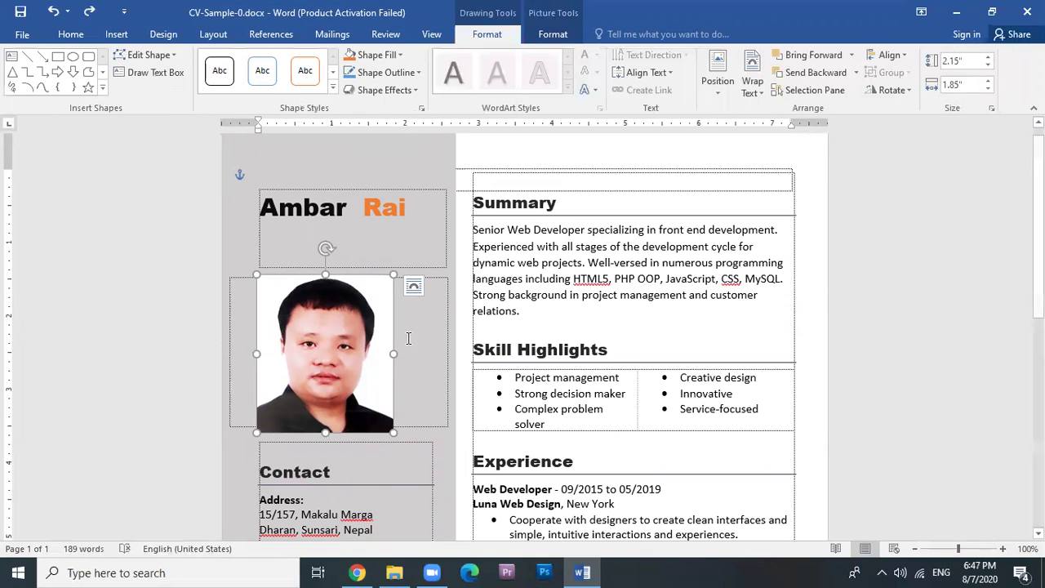
pyautogui.click(354, 342)
pyautogui.click(353, 342)
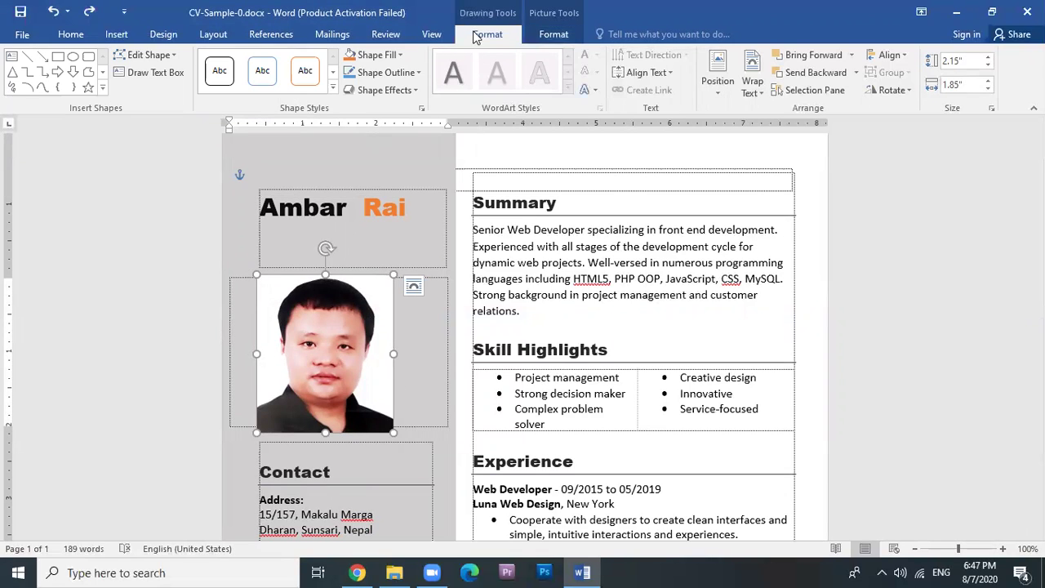
pyautogui.click(403, 54)
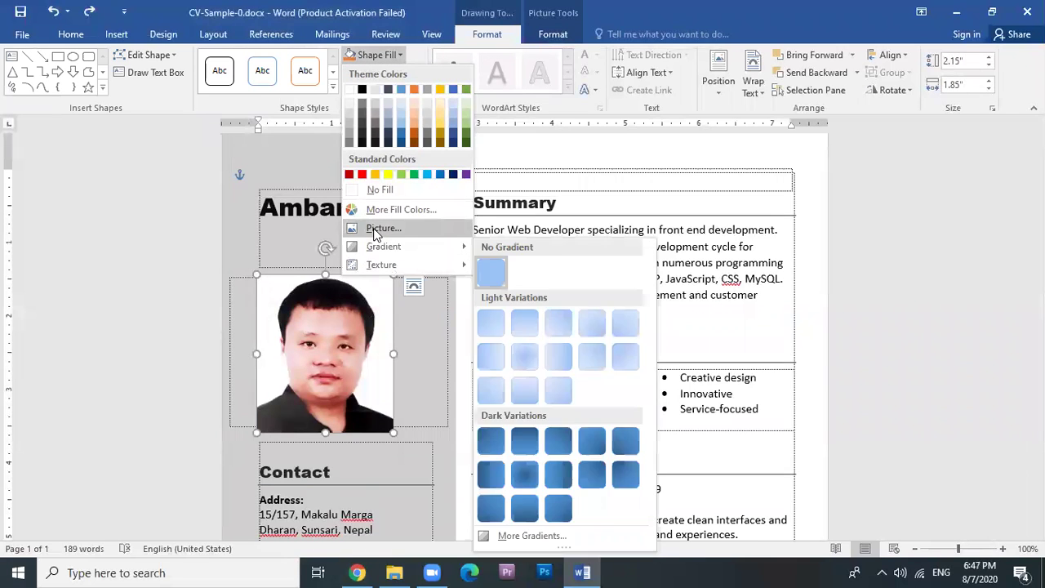
pyautogui.click(375, 231)
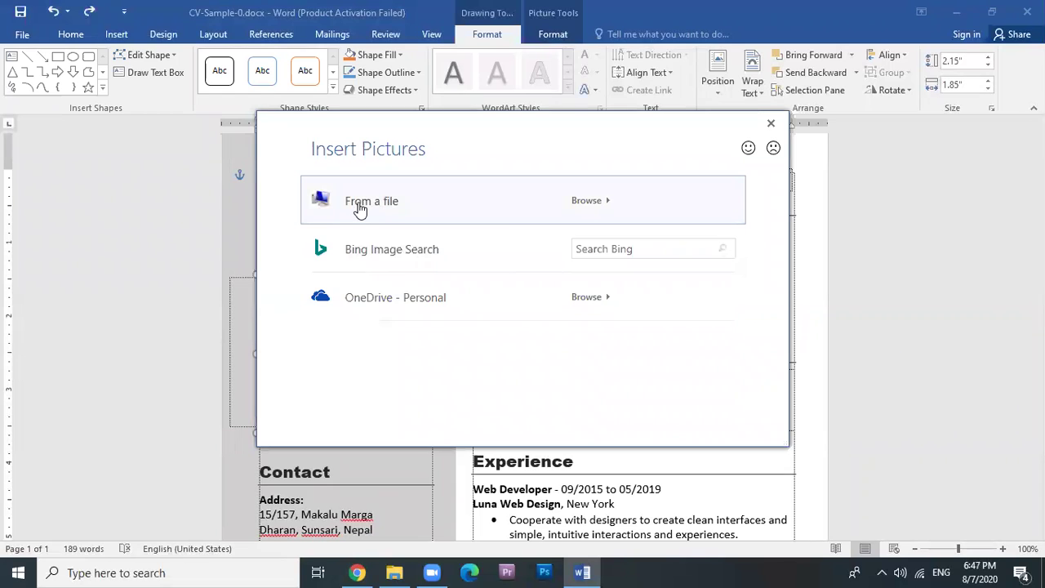
pyautogui.click(359, 209)
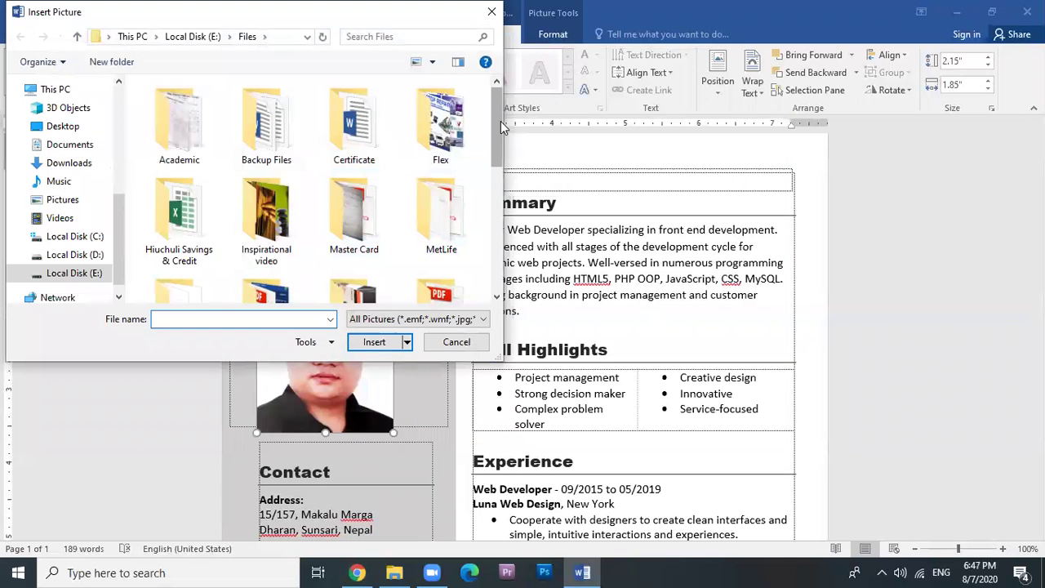
pyautogui.moveTo(500, 121); pyautogui.dragTo(498, 253)
pyautogui.scroll(-2, 497, 253)
pyautogui.click(175, 237)
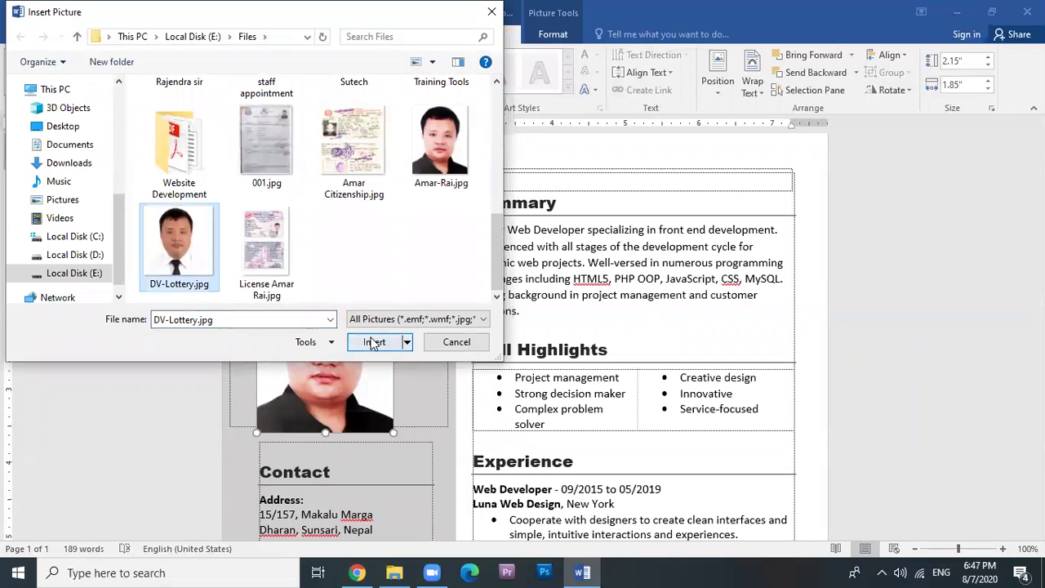
pyautogui.click(373, 341)
# Resize the photo shape to about 2.32 inches wide so it fits the left column.
pyautogui.moveTo(393, 354); pyautogui.dragTo(428, 354)
pyautogui.moveTo(427, 270); pyautogui.dragTo(398, 292)
pyautogui.click(419, 326)
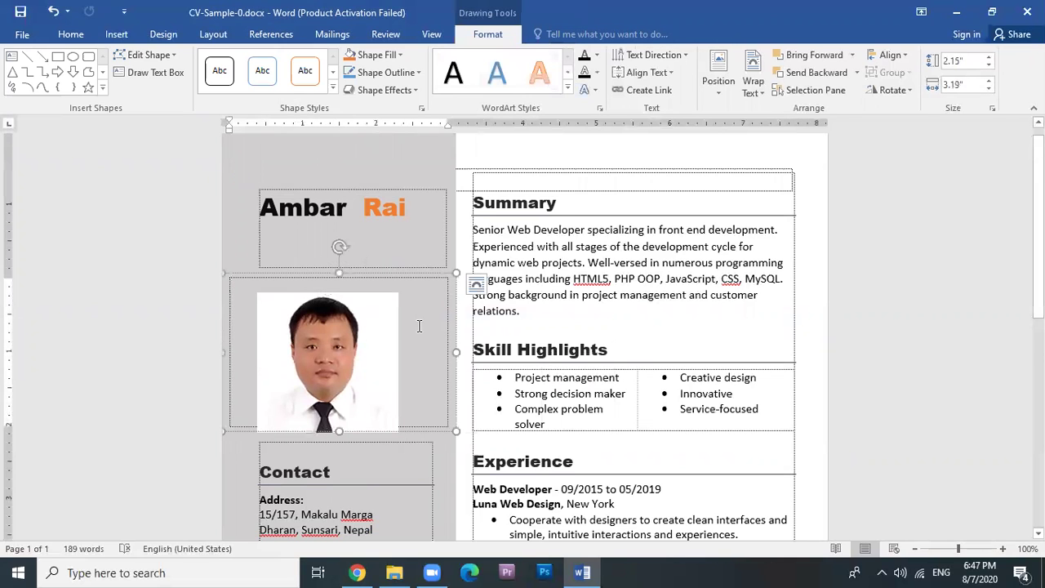
# Scroll through the CV, checking the name Ambar and the Contact box.
pyautogui.scroll(-2, 324, 269)
pyautogui.scroll(2, 315, 182)
pyautogui.click(303, 209)
pyautogui.scroll(-2, 304, 245)
pyautogui.scroll(-1, 299, 382)
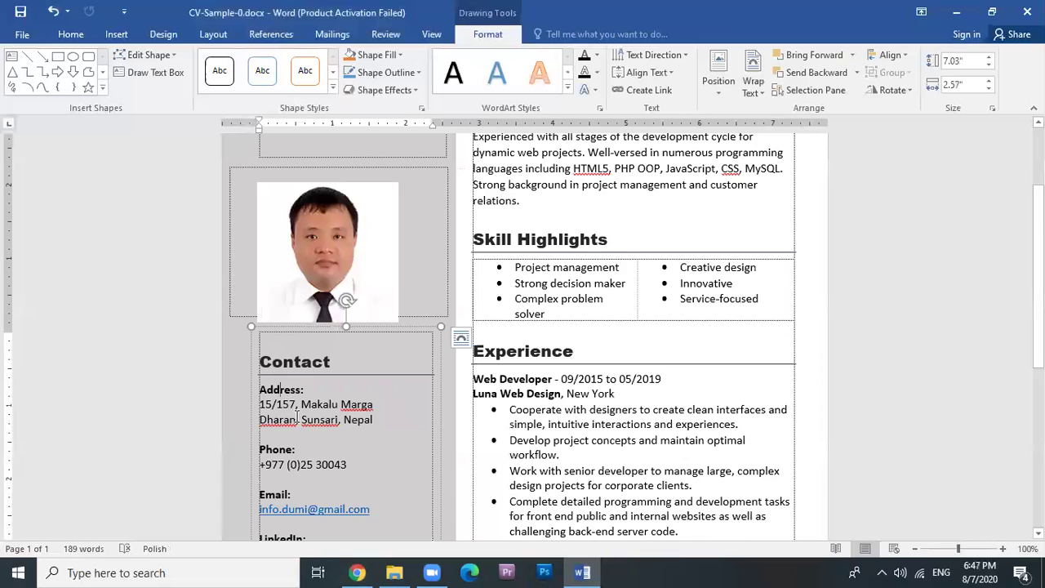
pyautogui.scroll(-3, 286, 398)
pyautogui.click(302, 400)
pyautogui.scroll(-3, 289, 419)
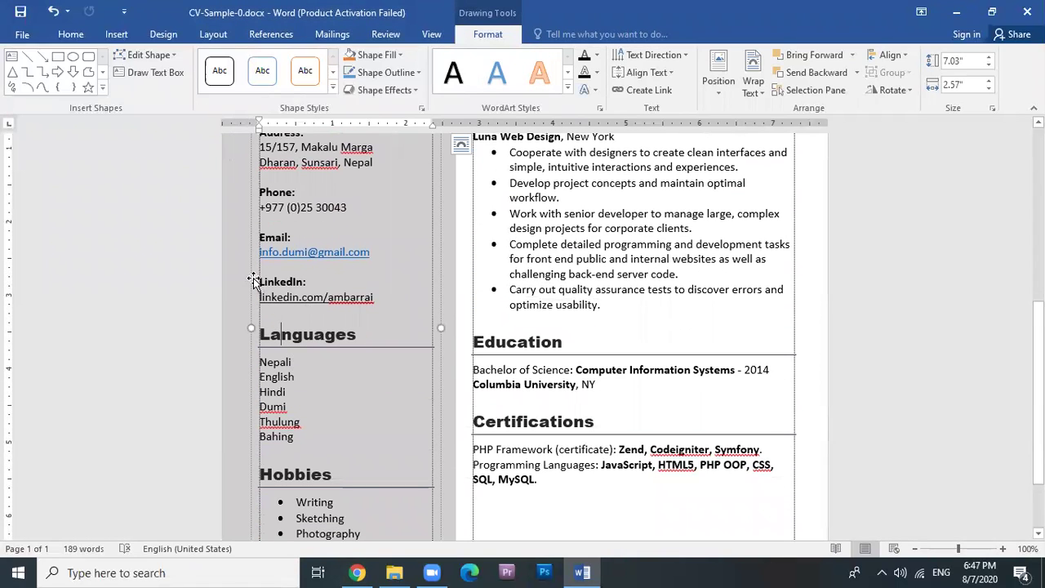
pyautogui.scroll(2, 270, 273)
# Inspect the Phone and Address labels, Languages, Hobbies and Summary sections.
pyautogui.tripleClick(276, 266)
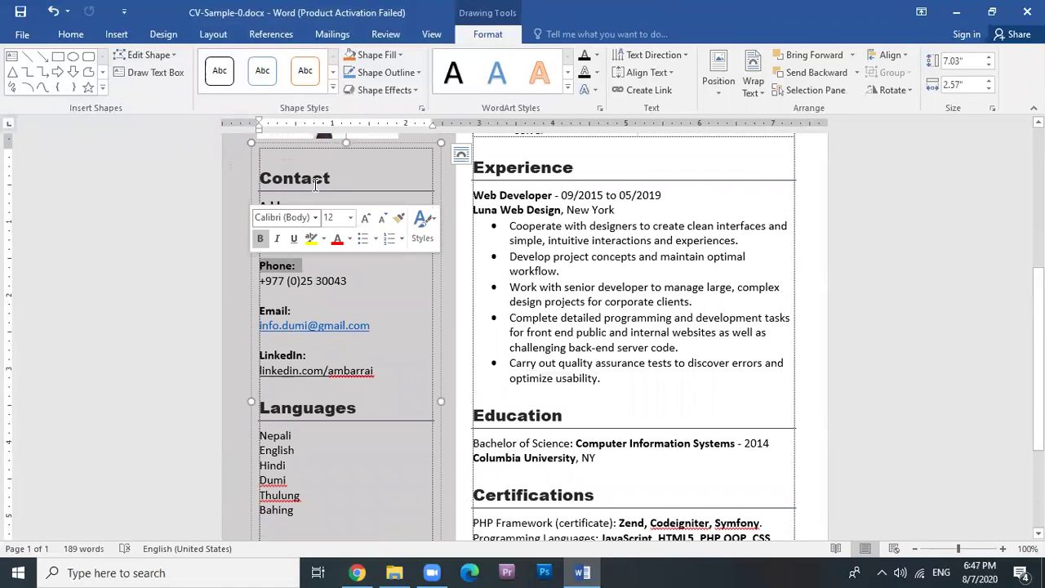
pyautogui.tripleClick(276, 205)
pyautogui.scroll(-3, 376, 298)
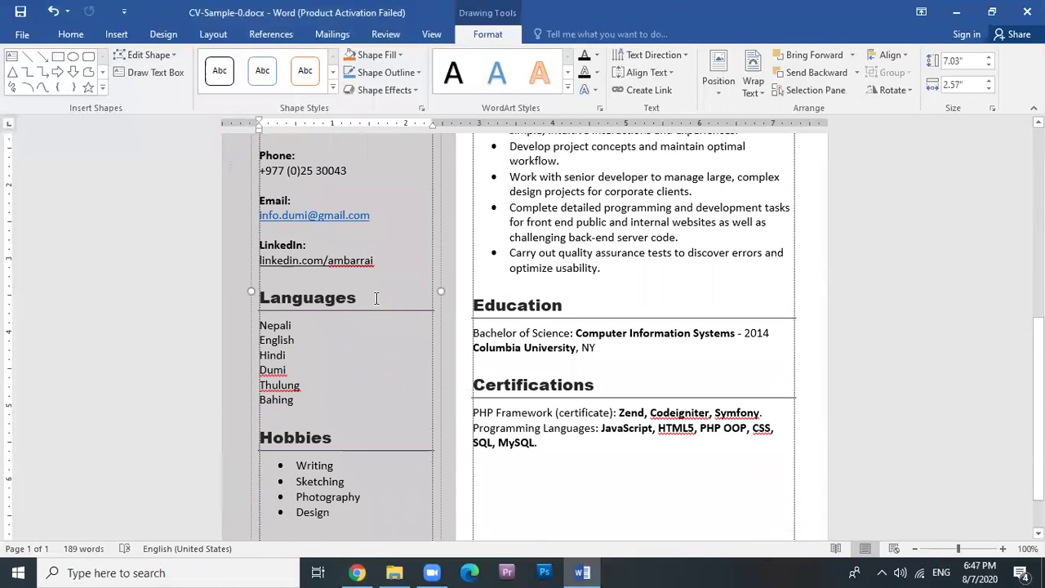
pyautogui.click(247, 298)
pyautogui.scroll(-2, 299, 354)
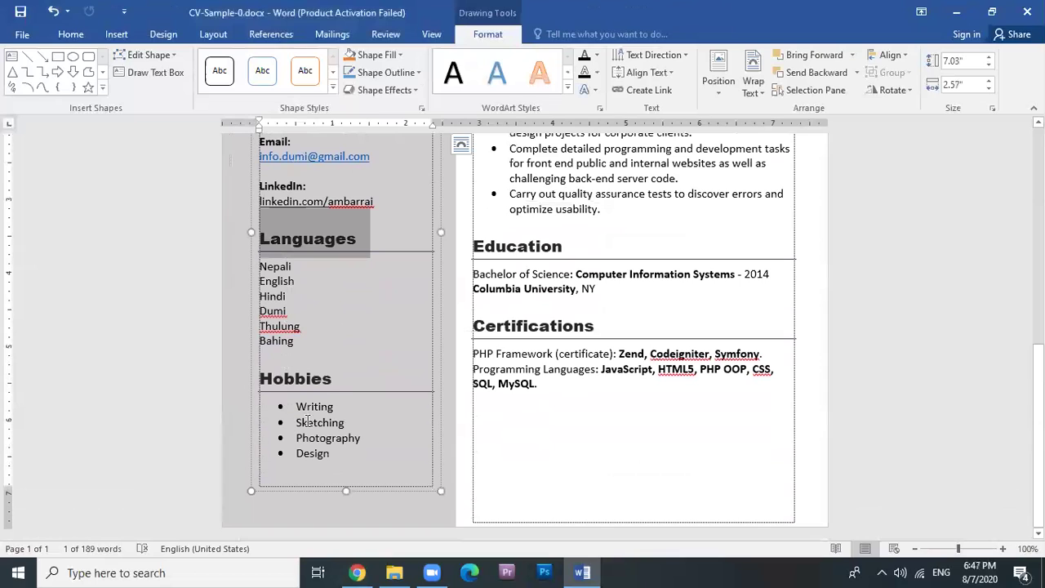
pyautogui.click(250, 379)
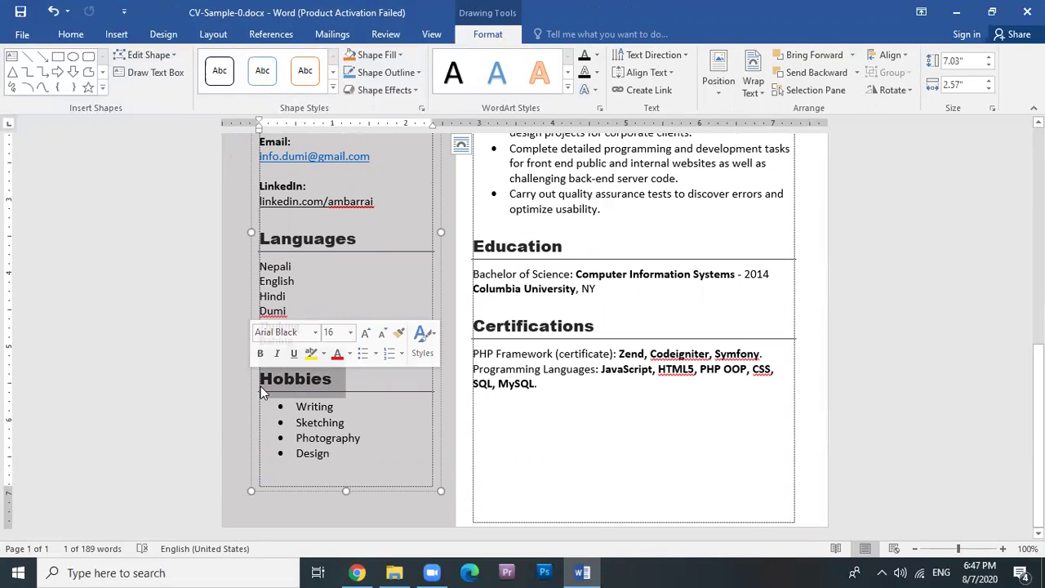
pyautogui.click(357, 418)
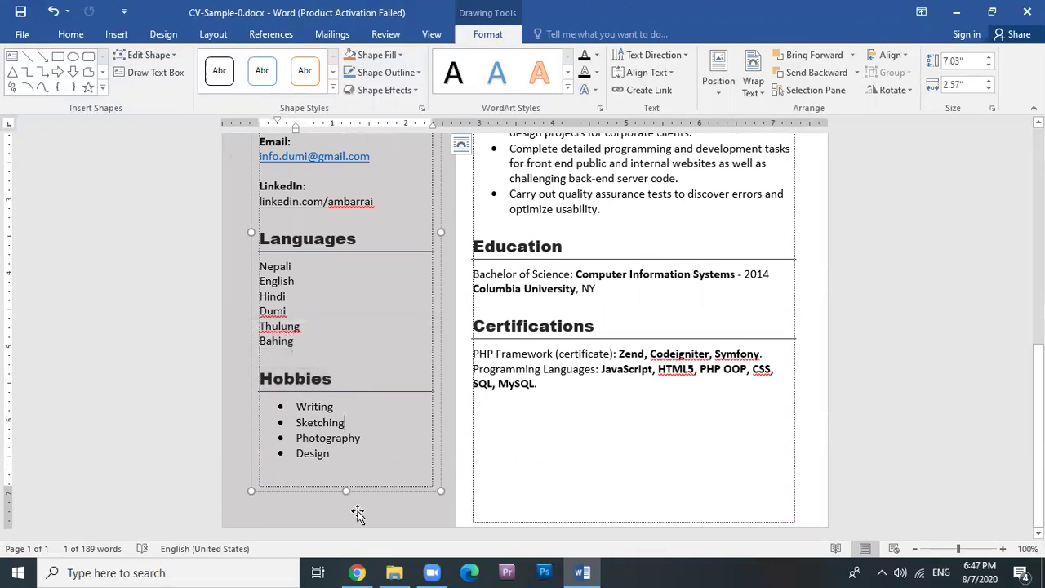
pyautogui.scroll(5, 632, 408)
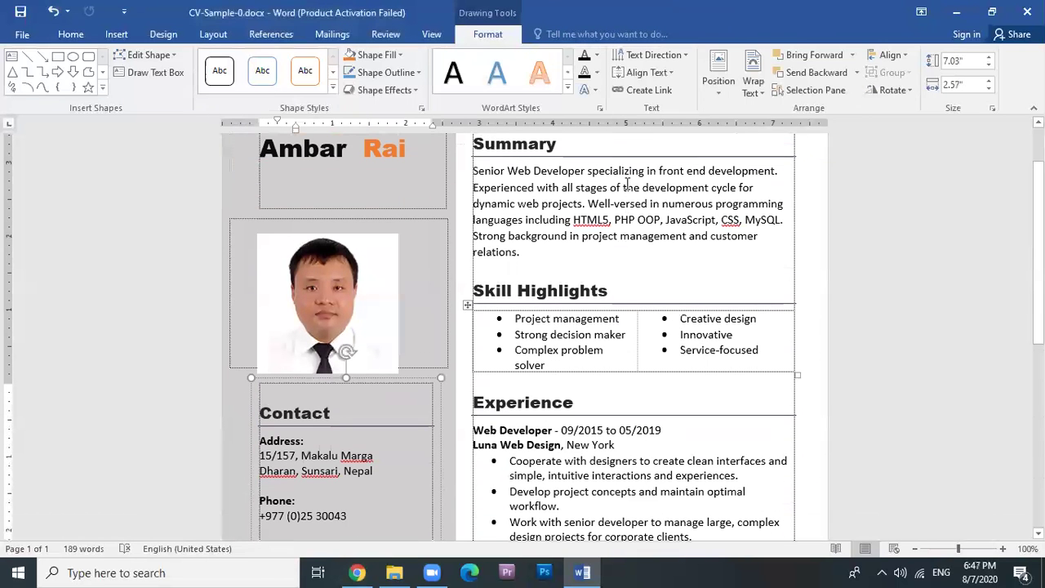
pyautogui.click(626, 186)
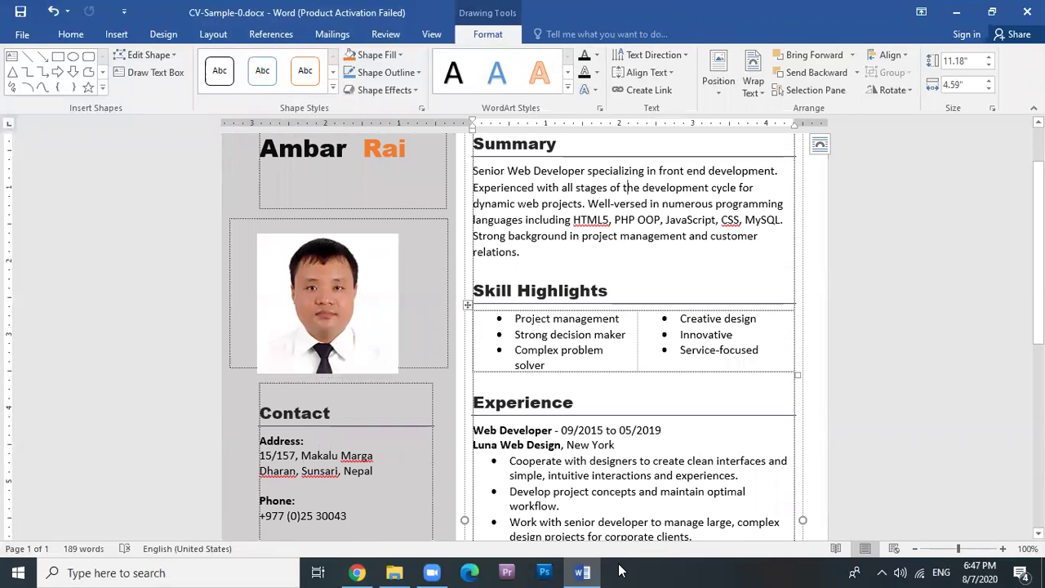
# Close the CV without saving and download the second CV sample.
pyautogui.hotkey('alt', 'F4')
pyautogui.click(522, 317)
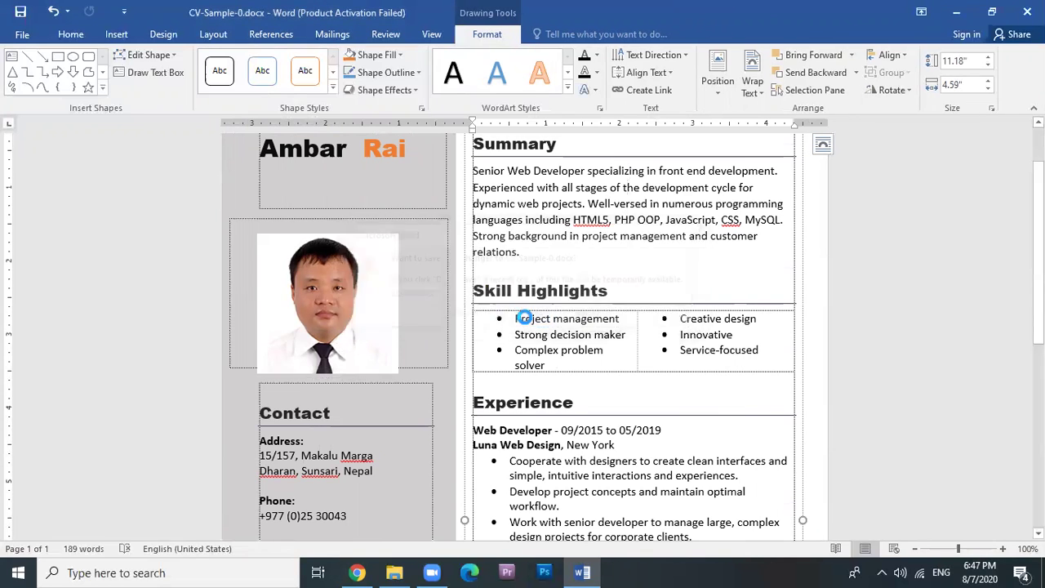
pyautogui.click(512, 235)
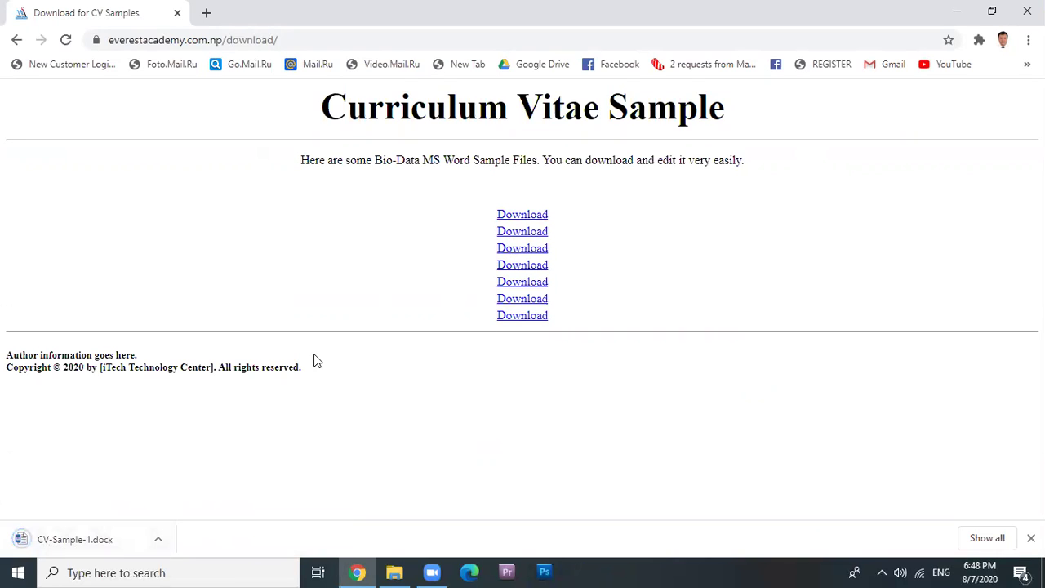
# Open CV-Sample-1.docx from the download bar and enable editing.
pyautogui.click(69, 542)
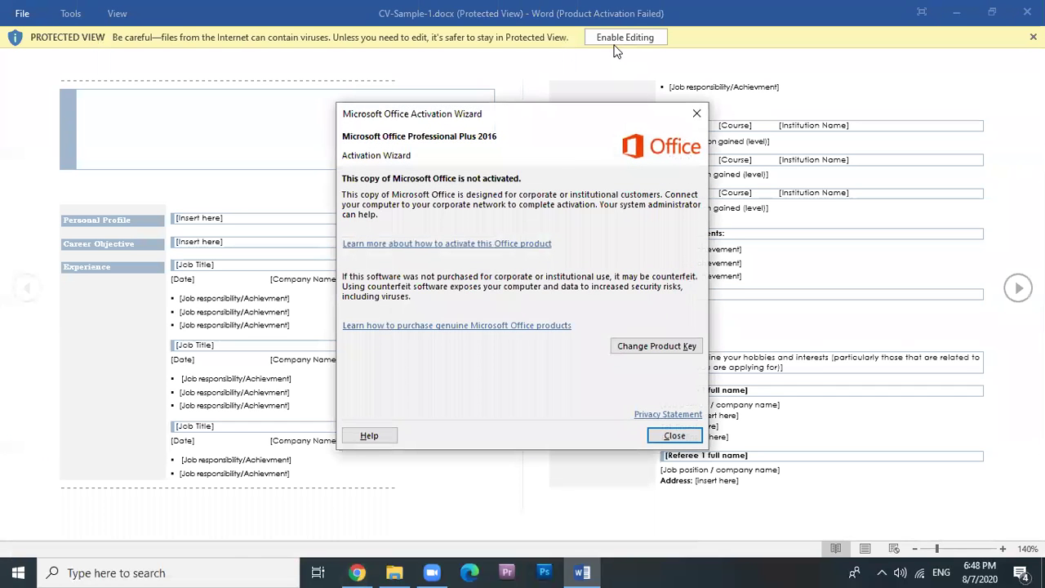
pyautogui.click(671, 435)
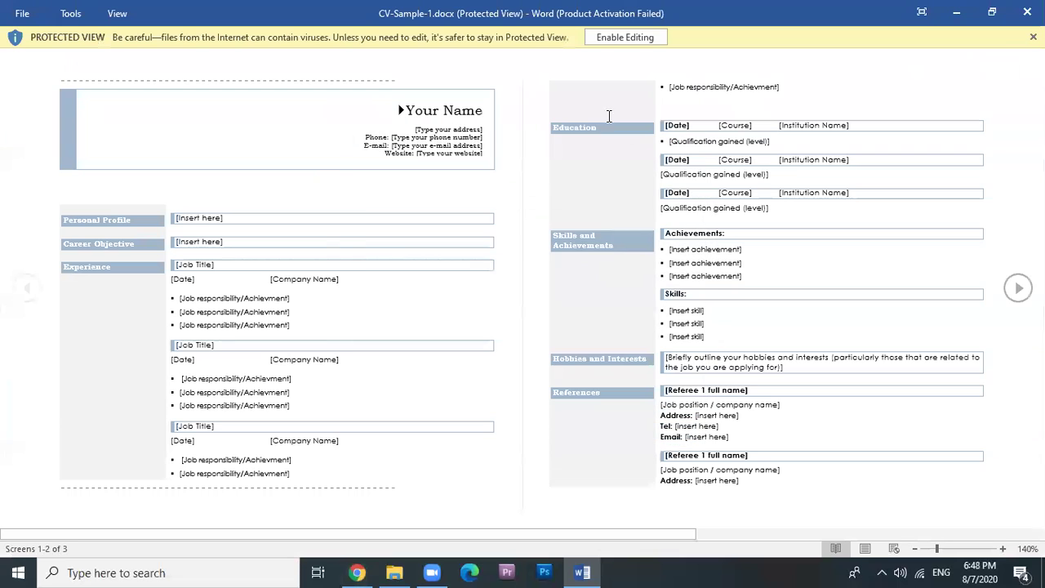
pyautogui.click(623, 39)
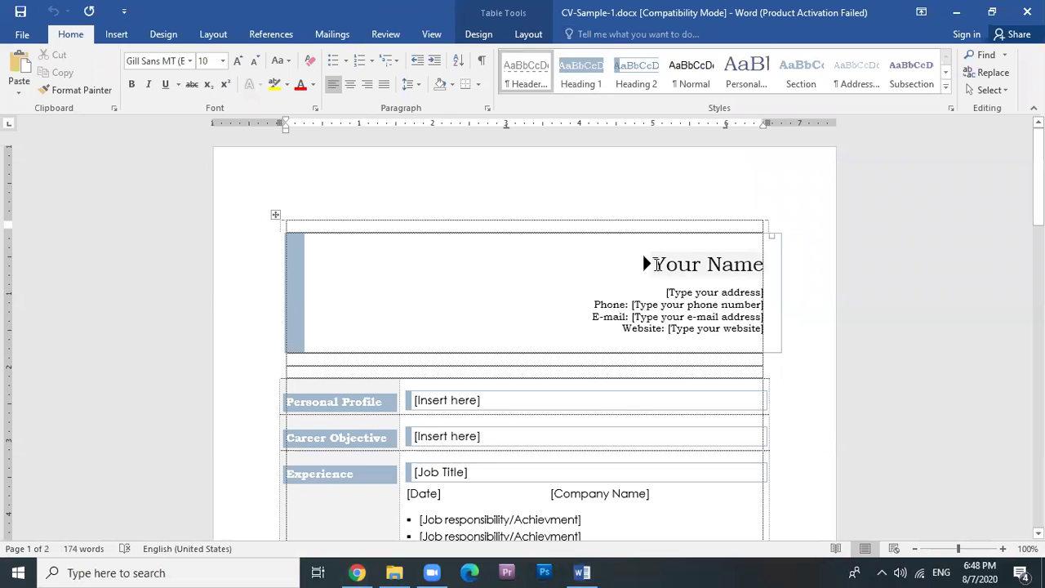
# Review CV-Sample-1 from Your Name down to the References section, then close Word.
pyautogui.click(656, 264)
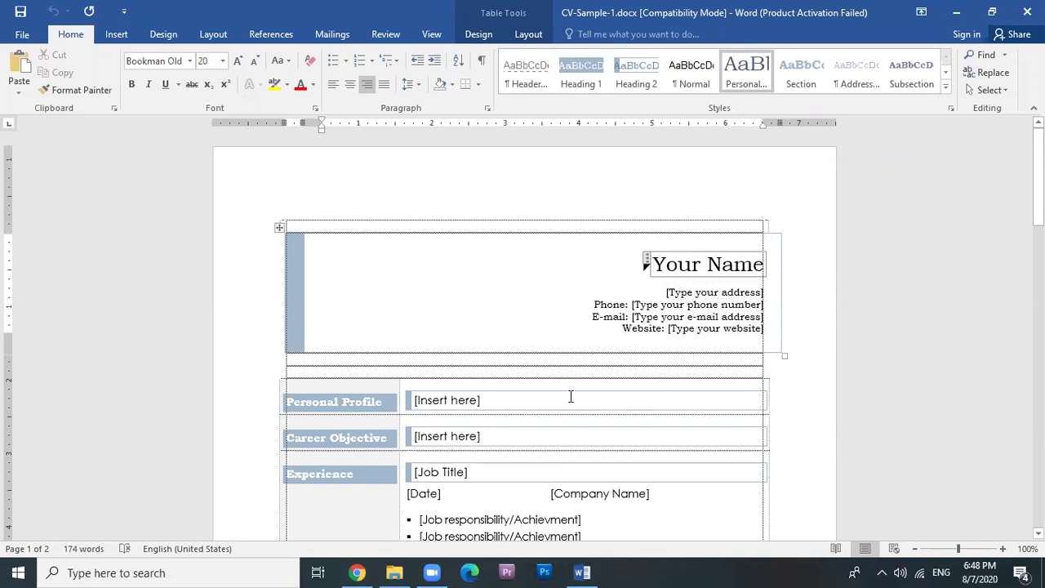
pyautogui.scroll(-3, 571, 397)
pyautogui.click(438, 292)
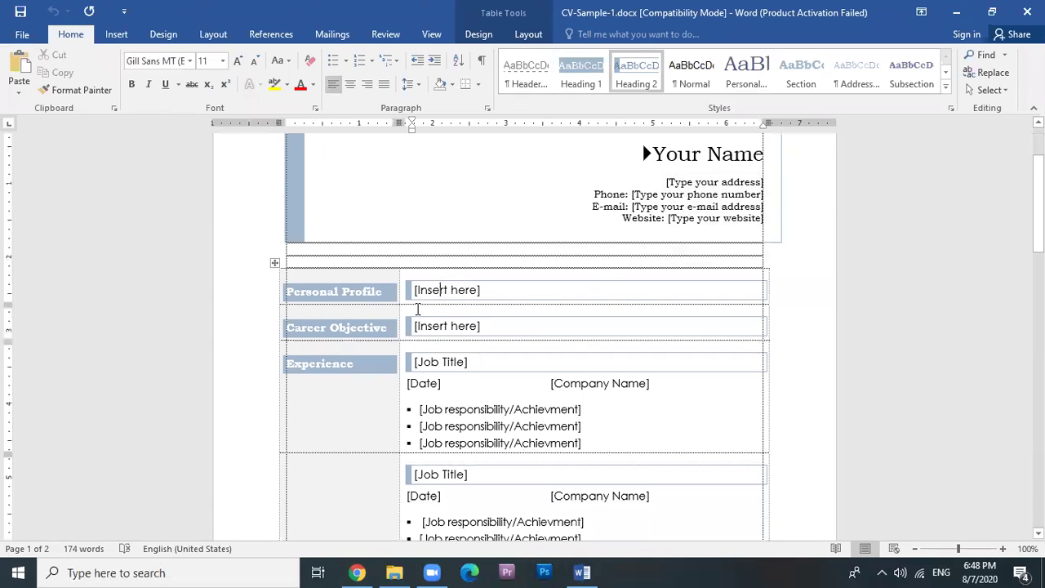
pyautogui.scroll(-8, 466, 305)
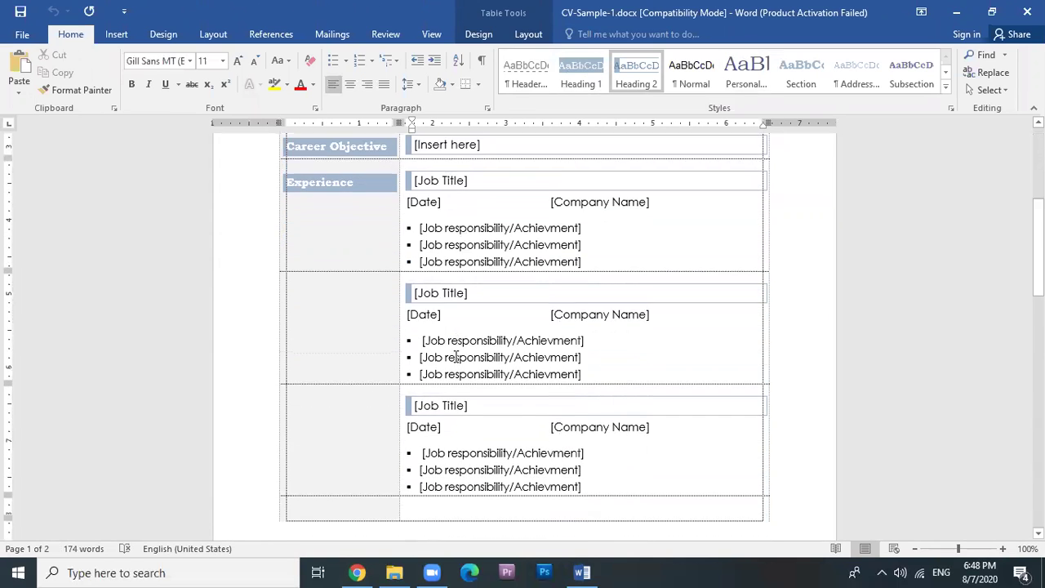
pyautogui.scroll(-10, 489, 397)
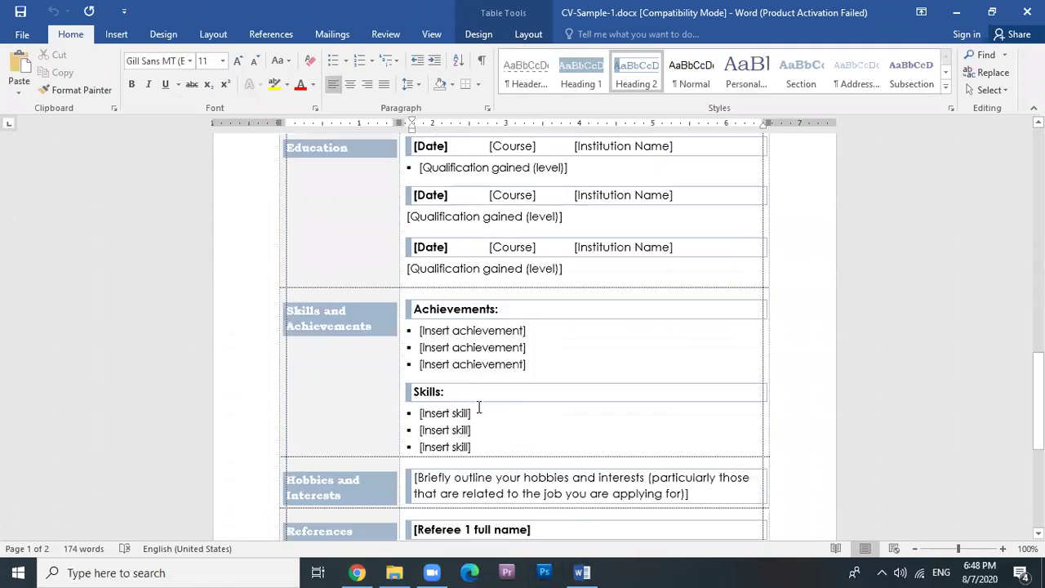
pyautogui.scroll(-1, 458, 414)
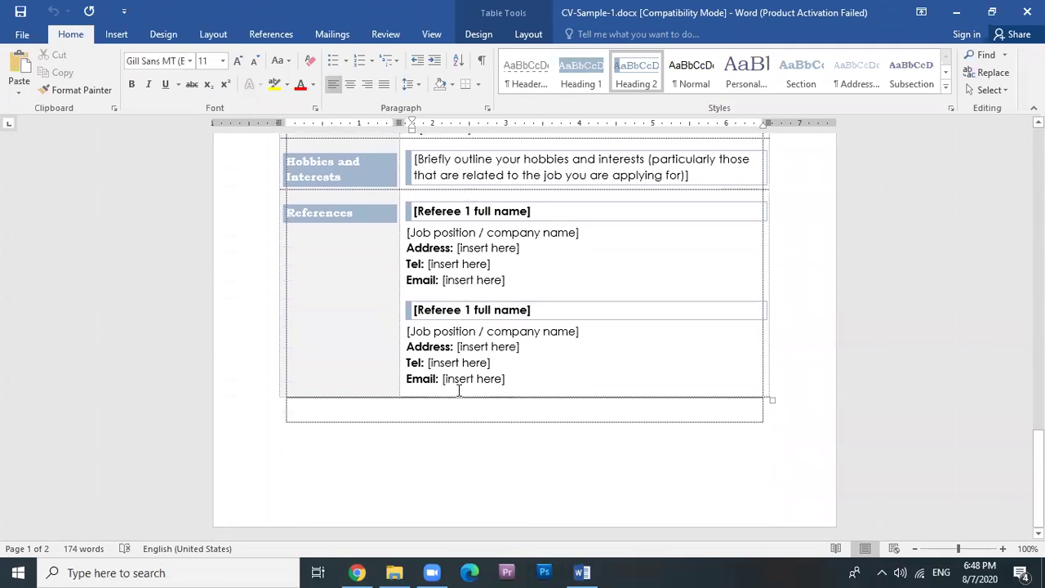
pyautogui.click(459, 387)
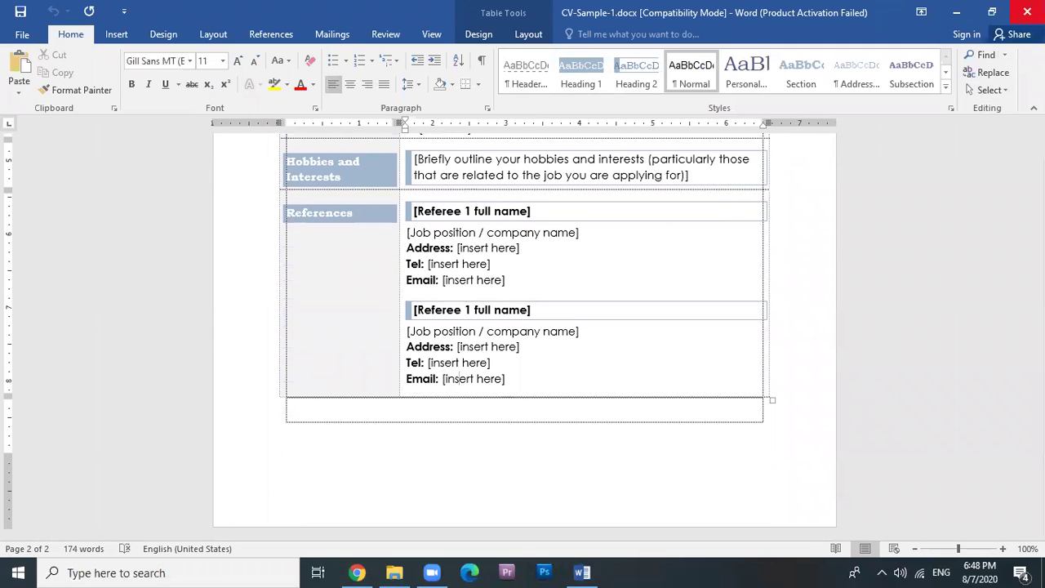
pyautogui.click(1027, 11)
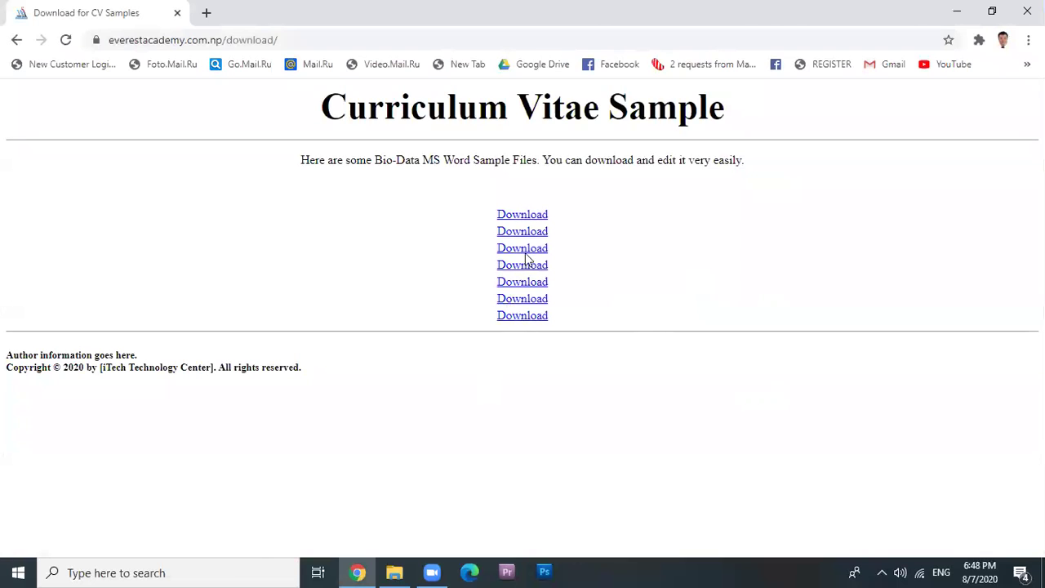
# Download CV-Sample-2.docx, open it, and enable editing.
pyautogui.click(525, 249)
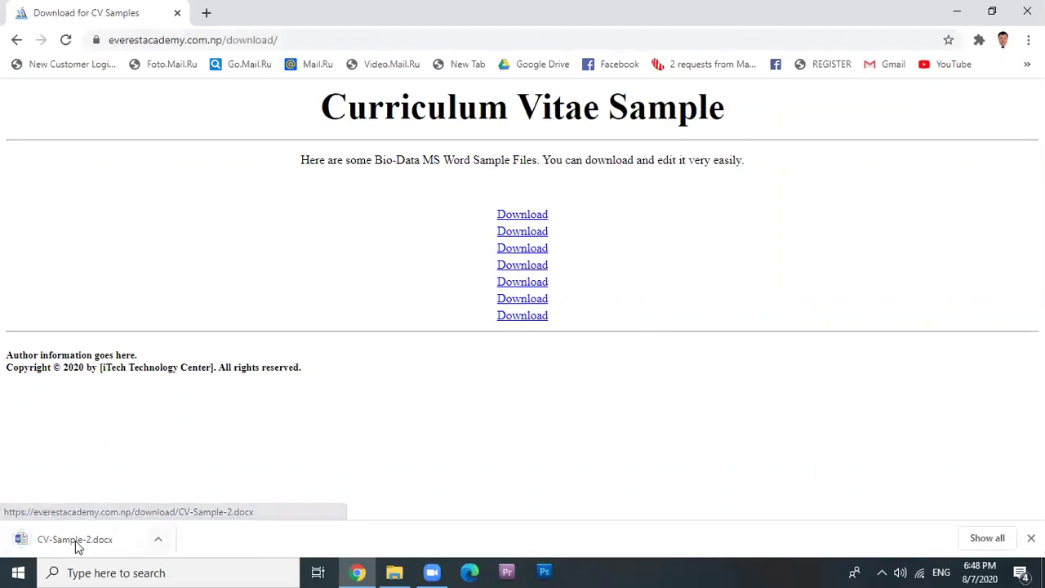
pyautogui.click(75, 541)
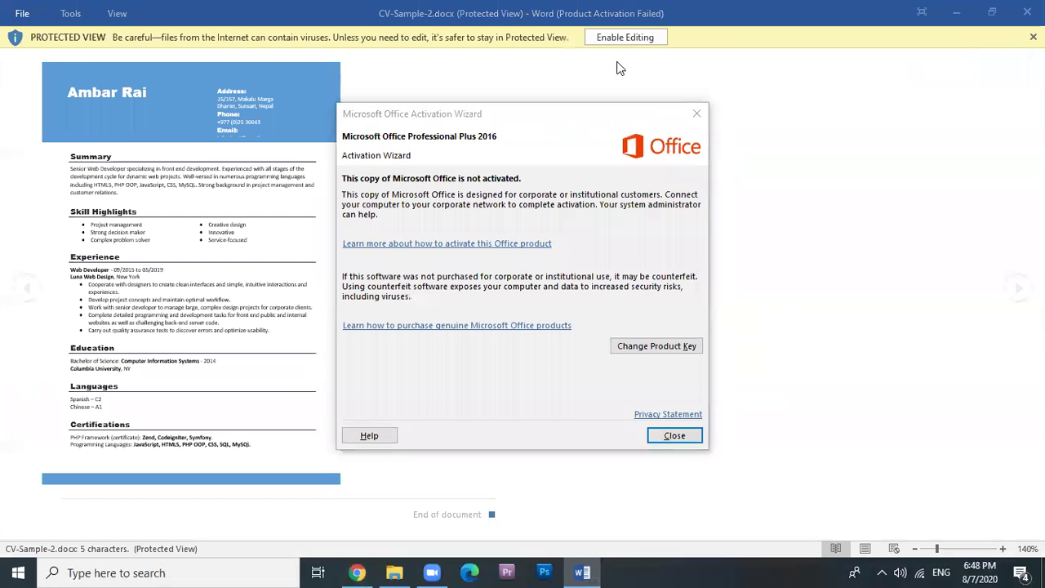
pyautogui.click(675, 435)
pyautogui.click(635, 34)
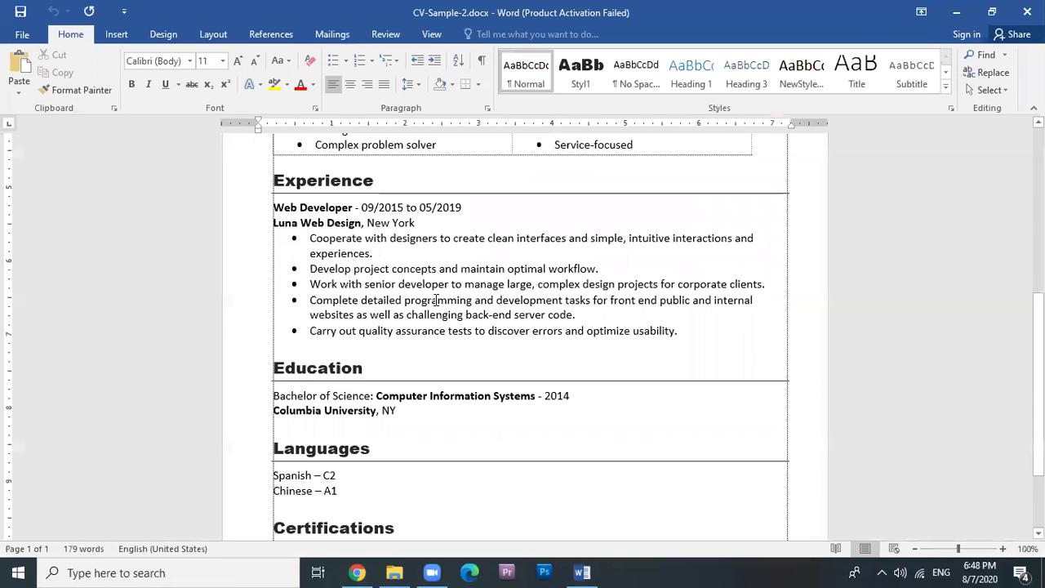
# Review the blue-header CV down to Certifications, then close Word.
pyautogui.scroll(8, 435, 300)
pyautogui.click(598, 212)
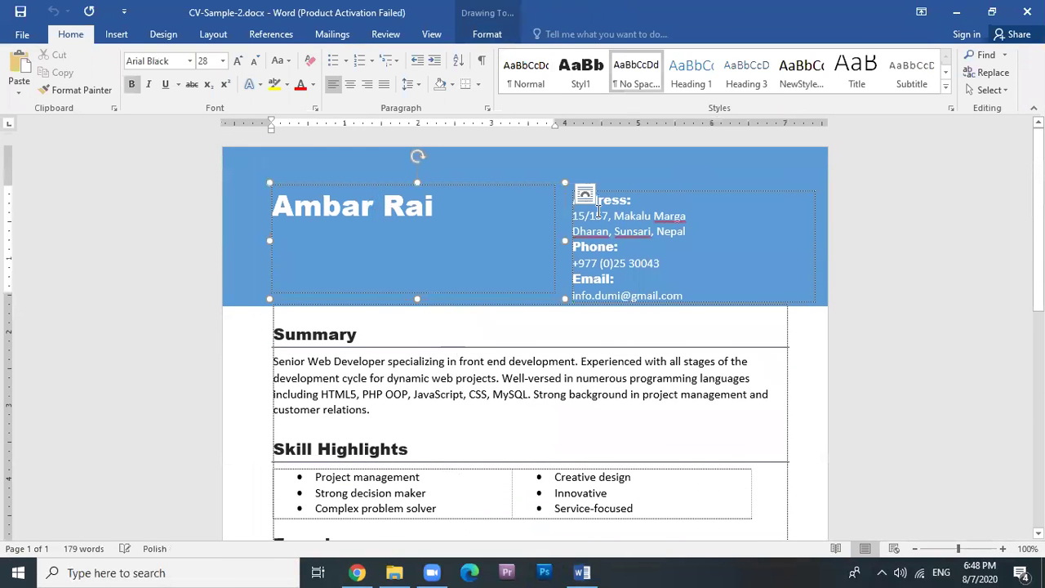
pyautogui.scroll(-8, 647, 215)
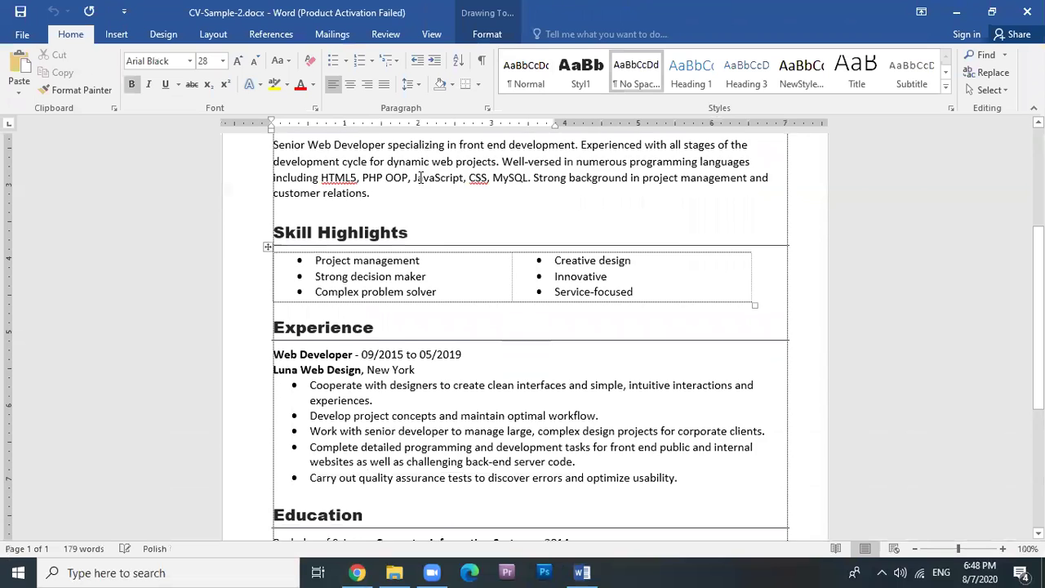
pyautogui.scroll(-1, 408, 425)
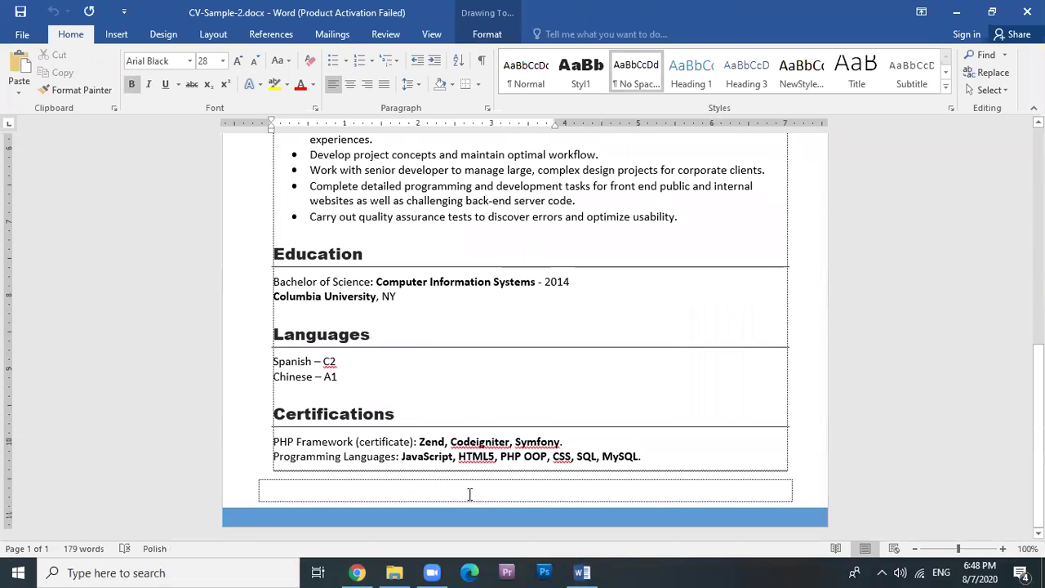
pyautogui.click(1027, 11)
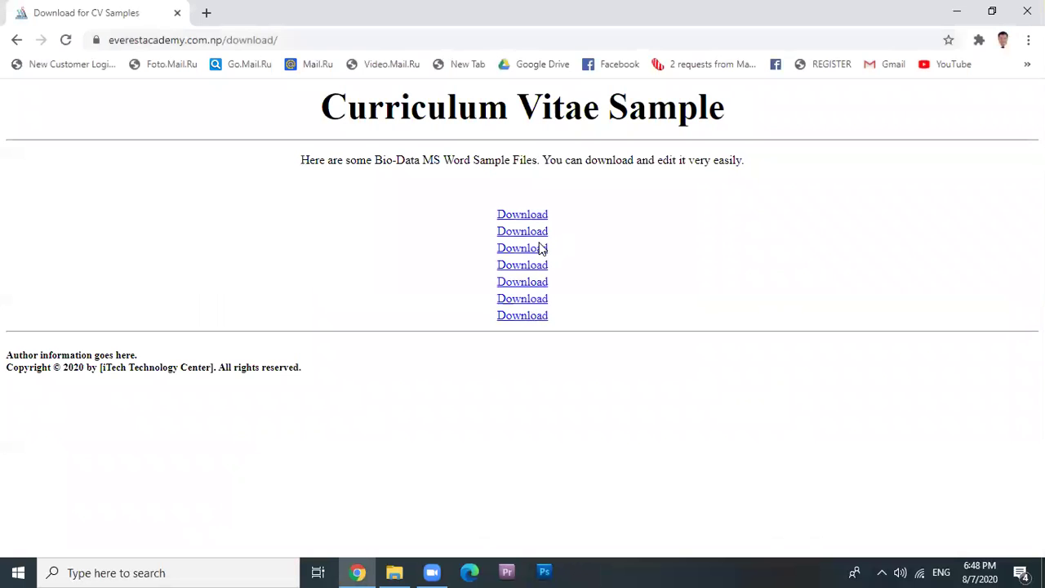
# Download CV-Sample-3.doc, open it, and enable editing.
pyautogui.click(517, 272)
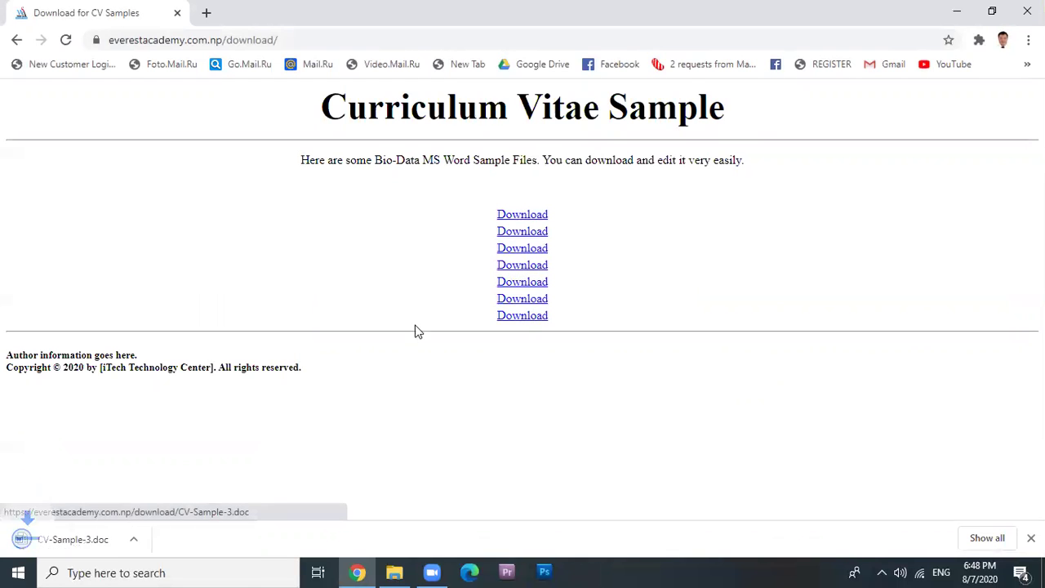
pyautogui.click(73, 538)
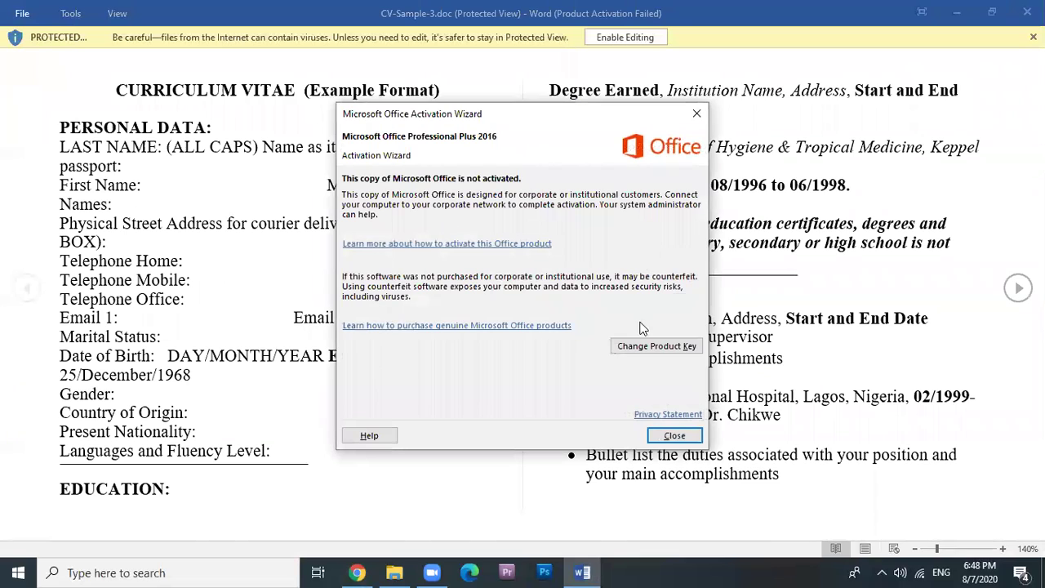
pyautogui.click(675, 435)
pyautogui.click(626, 37)
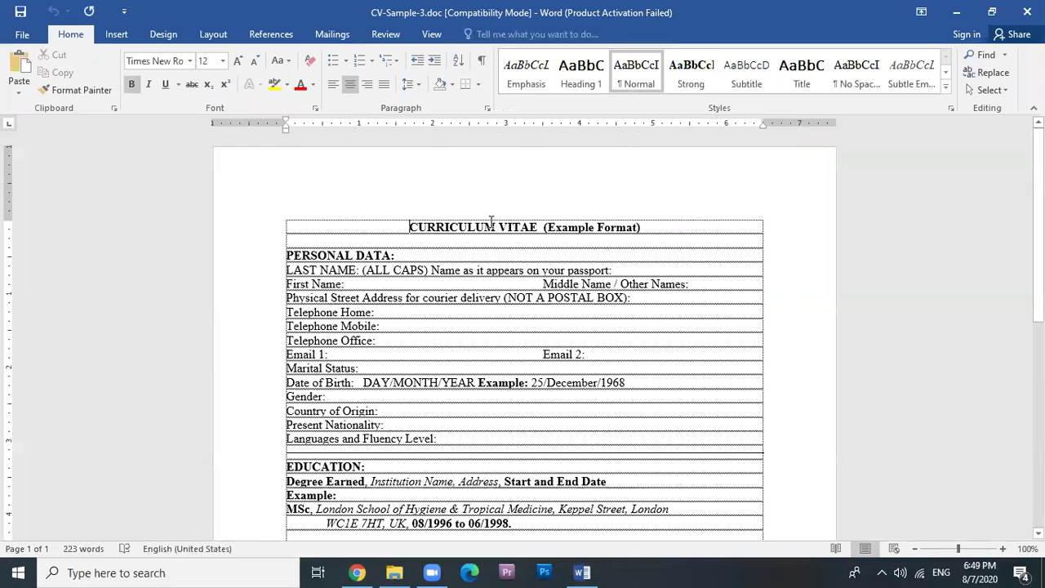
# Scroll through CV-Sample-3, close it, and download the last CV sample.
pyautogui.scroll(-2, 460, 264)
pyautogui.scroll(2, 469, 201)
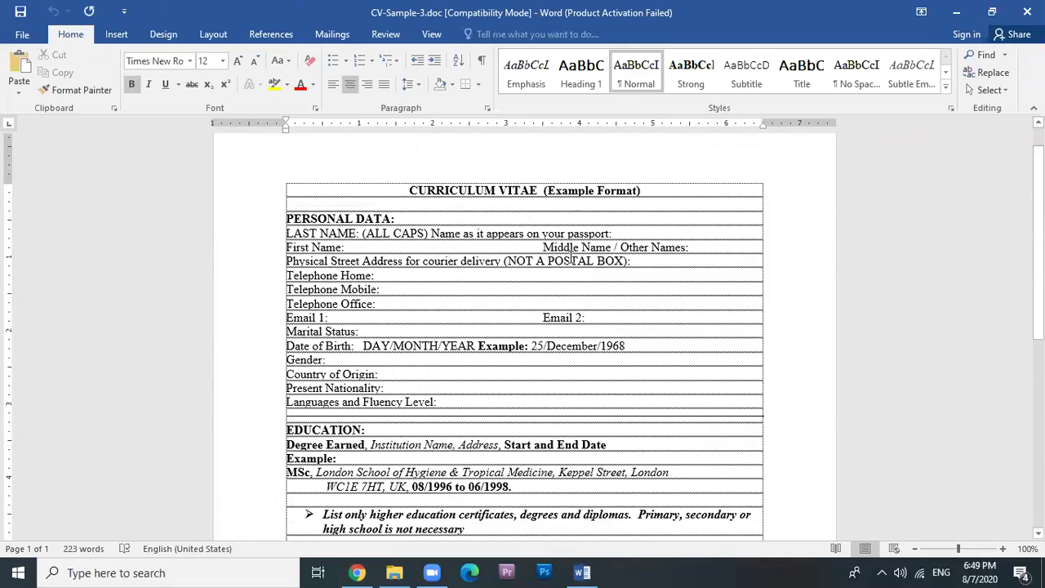
pyautogui.scroll(-7, 570, 246)
pyautogui.scroll(-3, 391, 316)
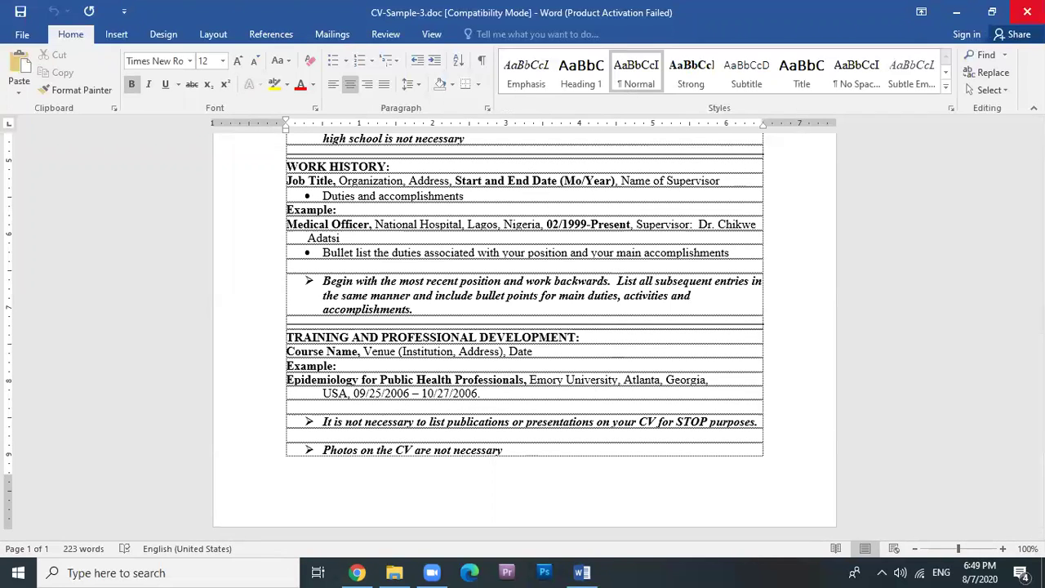
pyautogui.hotkey('alt', 'F4')
pyautogui.click(521, 318)
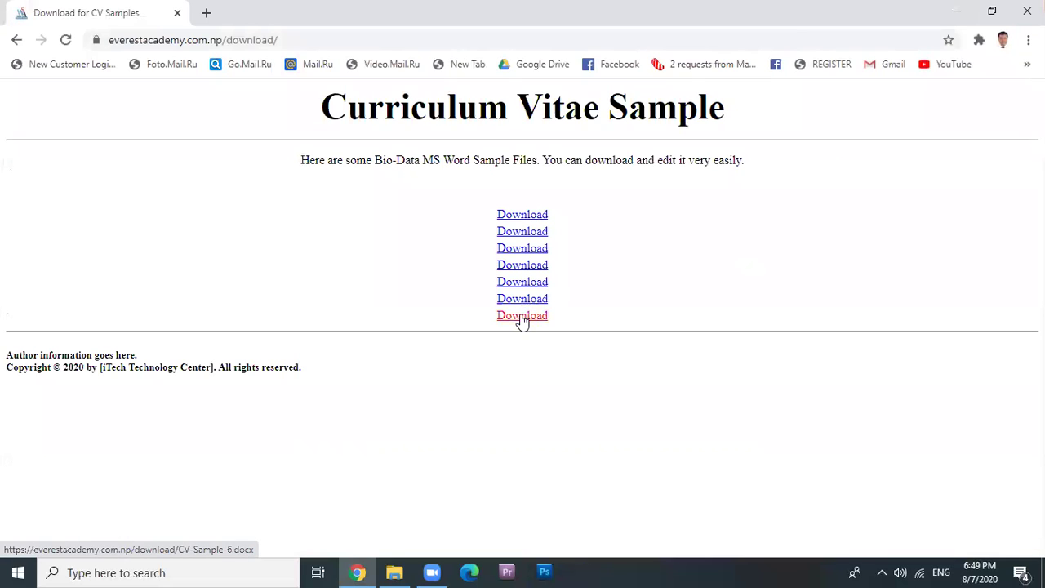
# Open CV-Sample-6.docx from the download bar, skim it past the activation notice, then close Word.
pyautogui.click(56, 542)
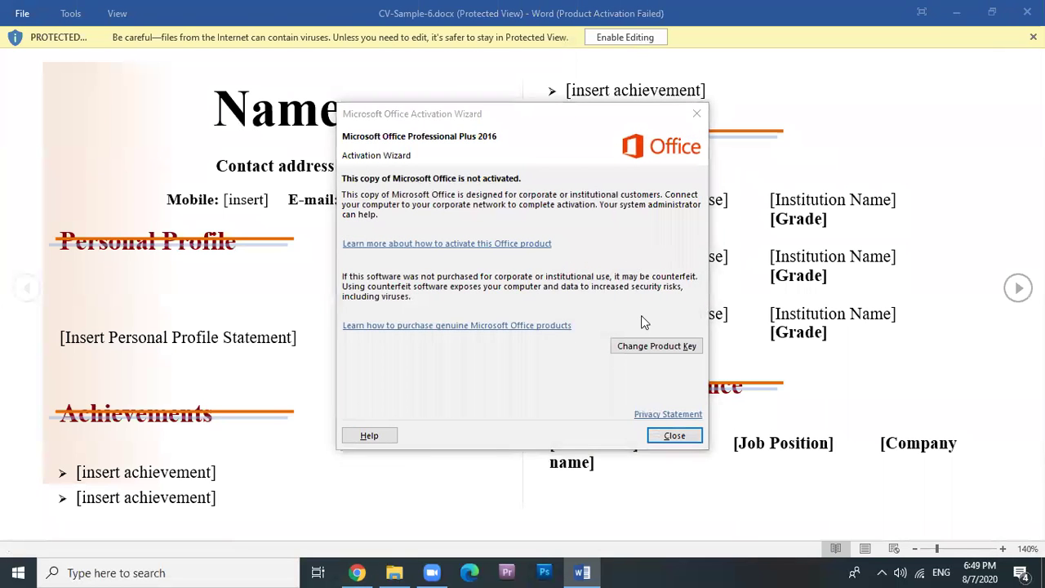
pyautogui.click(663, 436)
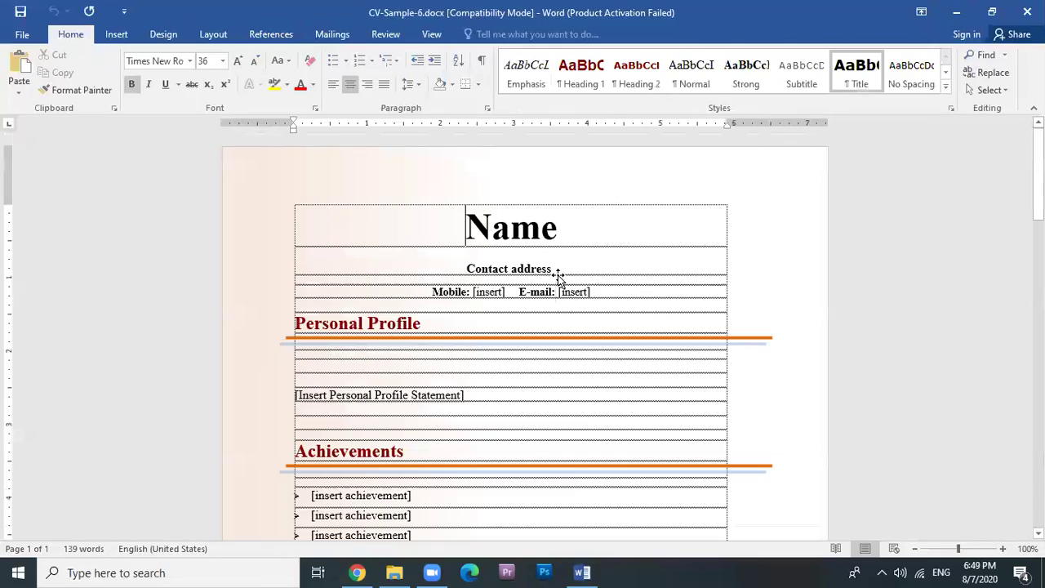
pyautogui.scroll(-1, 675, 304)
pyautogui.scroll(-14, 675, 304)
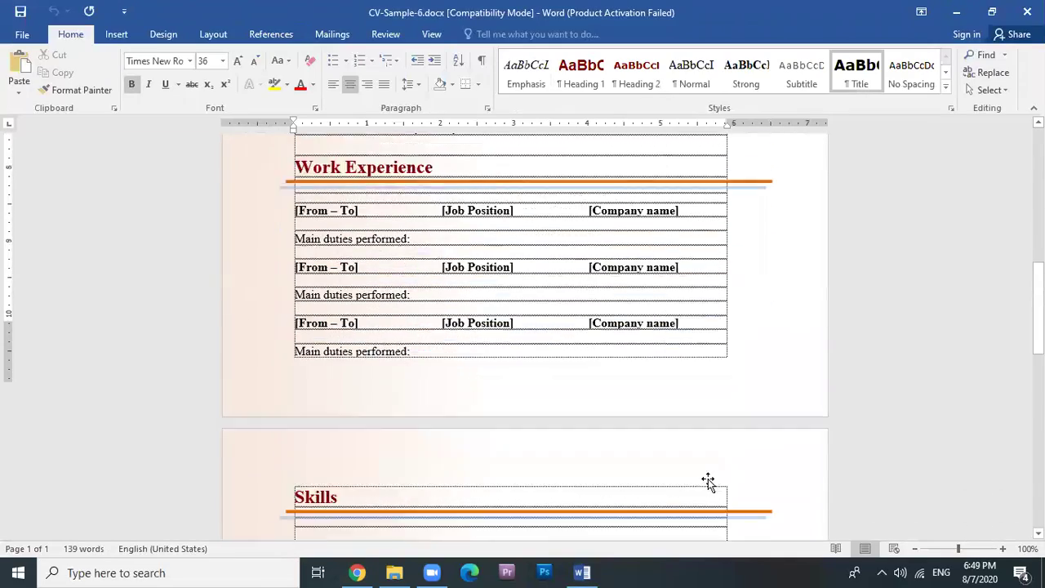
pyautogui.scroll(-12, 723, 420)
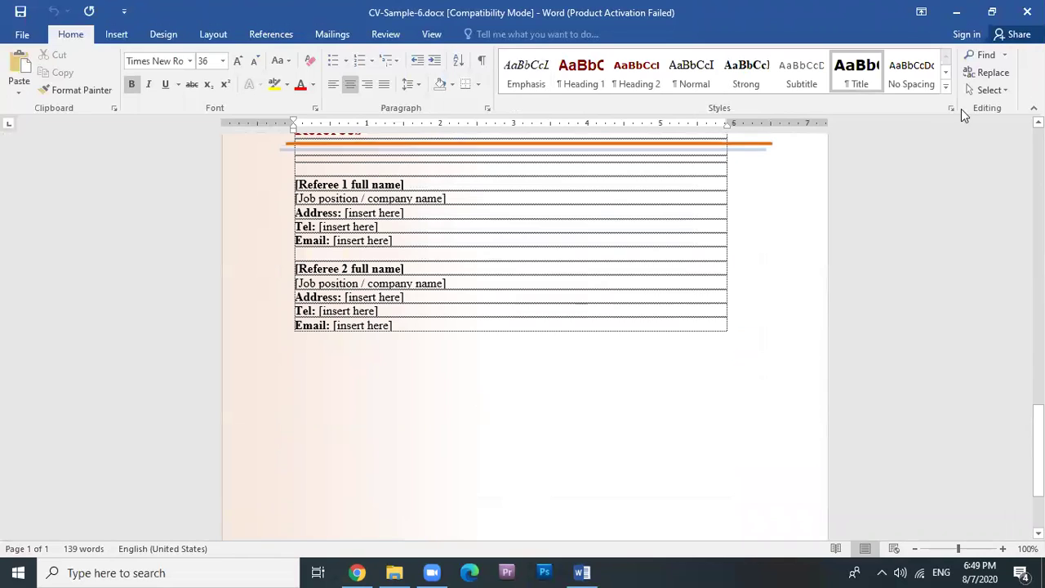
pyautogui.click(1027, 12)
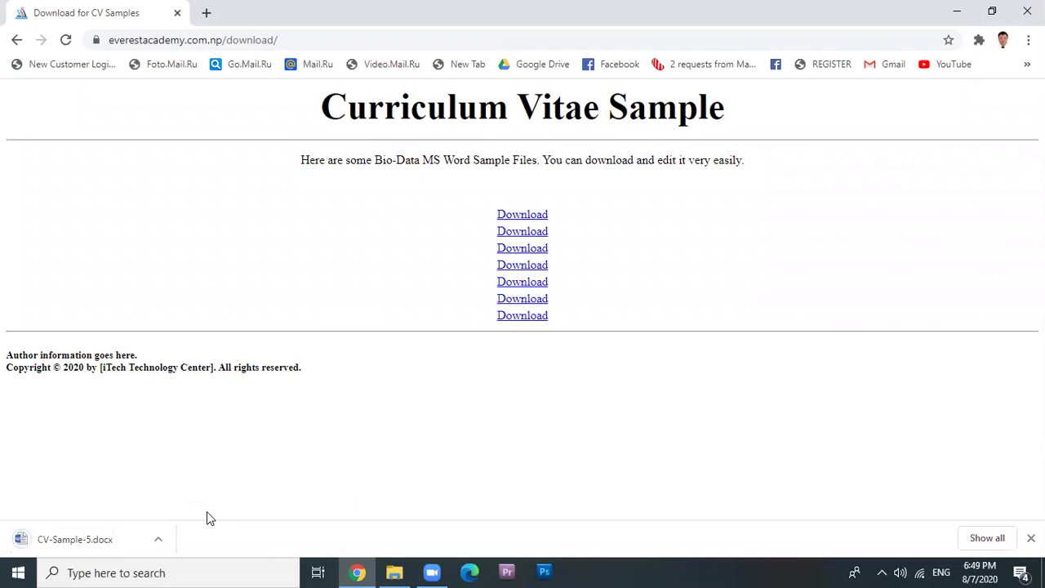
# Open and close CV-Sample-5.docx, then download the fifth CV sample.
pyautogui.click(59, 545)
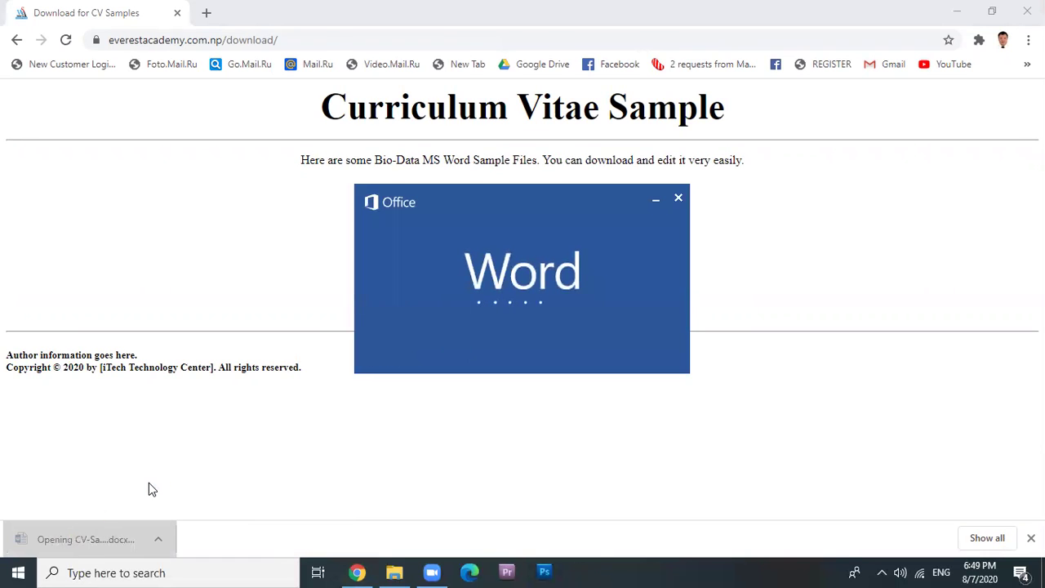
pyautogui.click(674, 437)
pyautogui.click(1027, 13)
pyautogui.click(508, 282)
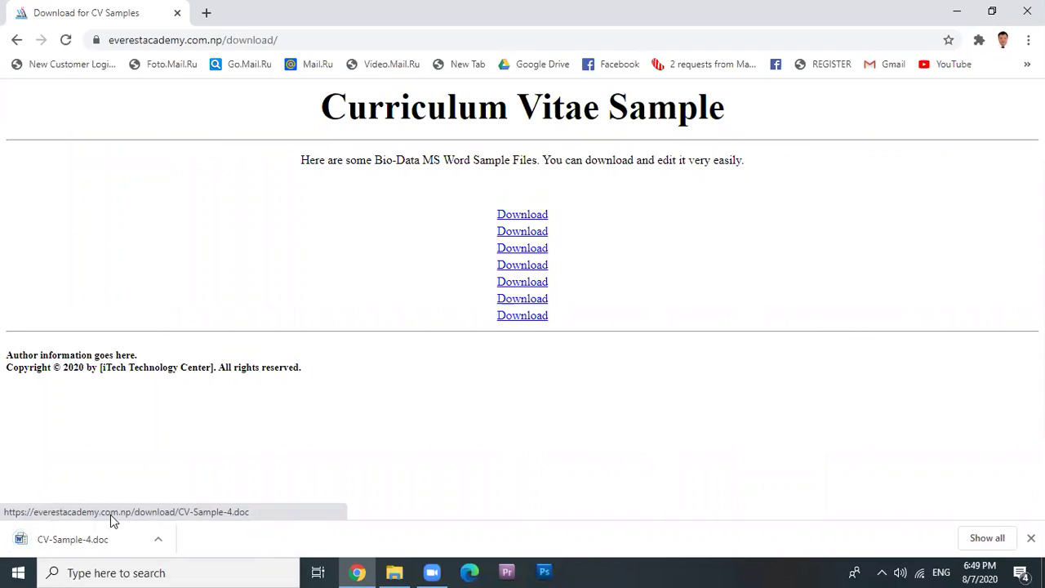
pyautogui.click(527, 283)
# Open CV-Sample-4 (1).doc, enable editing, scroll through it and close Word.
pyautogui.click(74, 543)
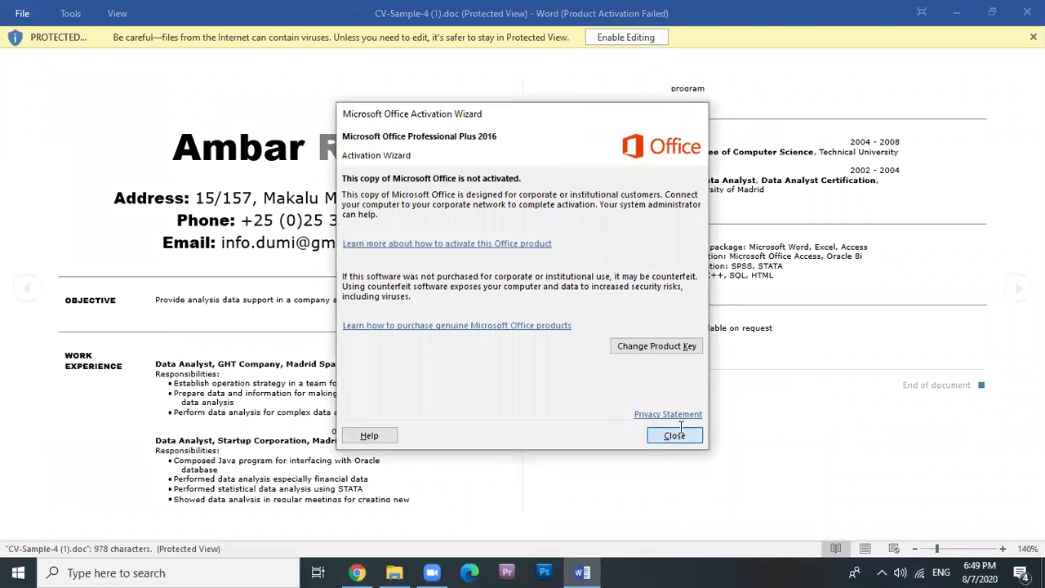
pyautogui.click(670, 436)
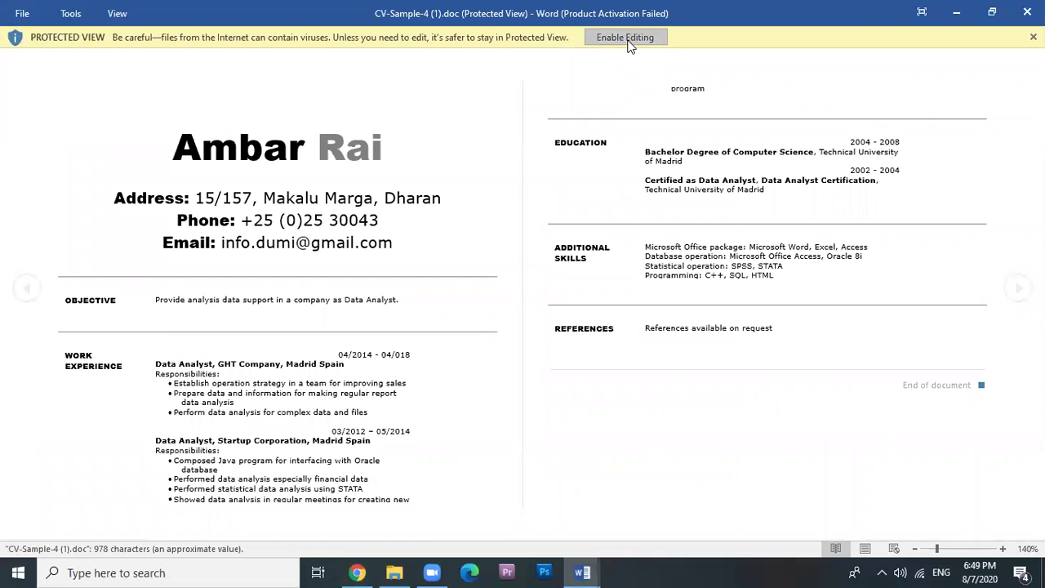
pyautogui.click(627, 41)
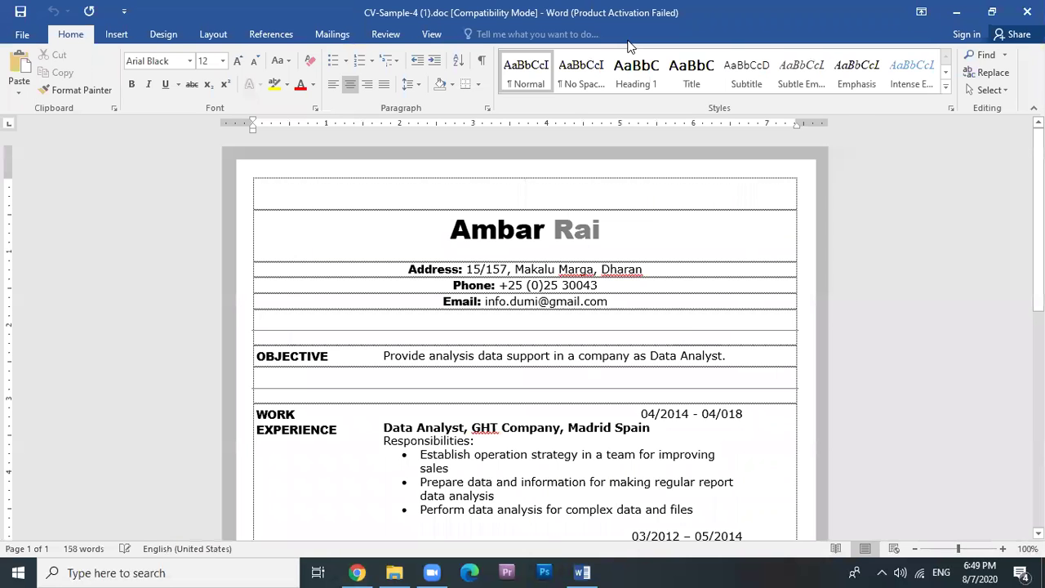
pyautogui.scroll(-1, 629, 46)
pyautogui.scroll(-8, 506, 277)
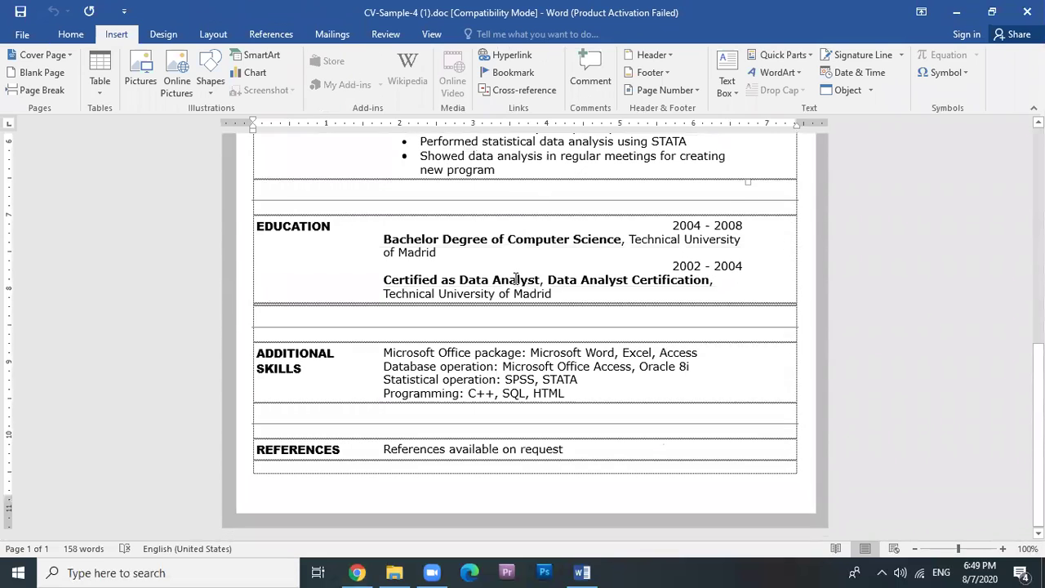
pyautogui.scroll(10, 504, 400)
pyautogui.scroll(1, 504, 400)
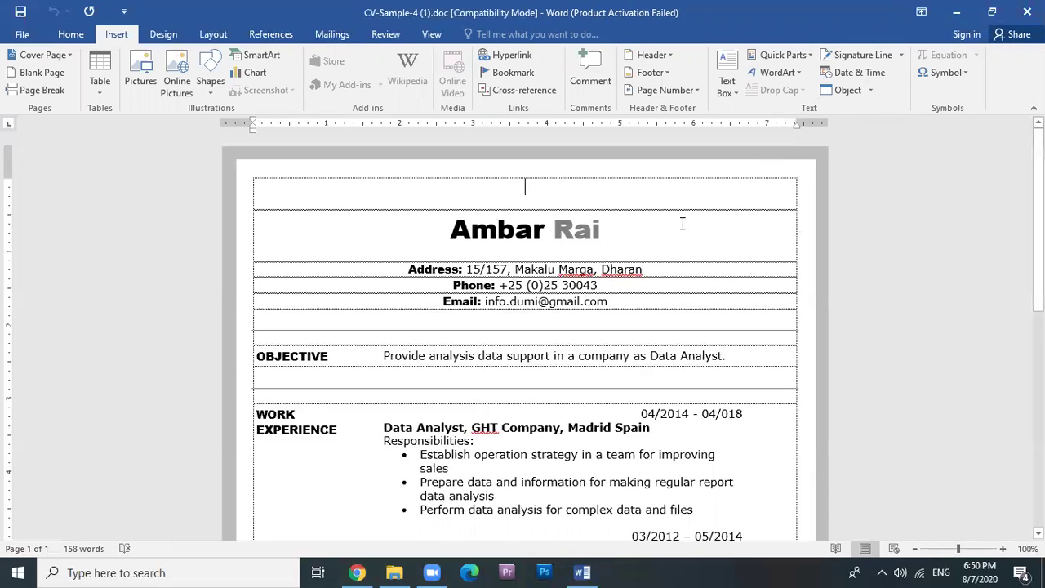
pyautogui.scroll(-2, 751, 186)
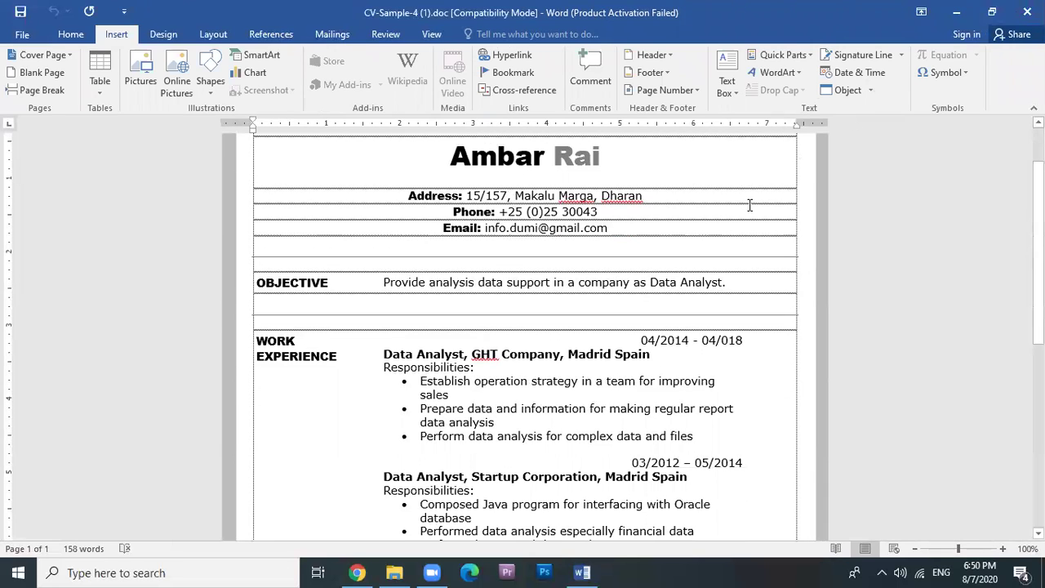
pyautogui.click(1027, 12)
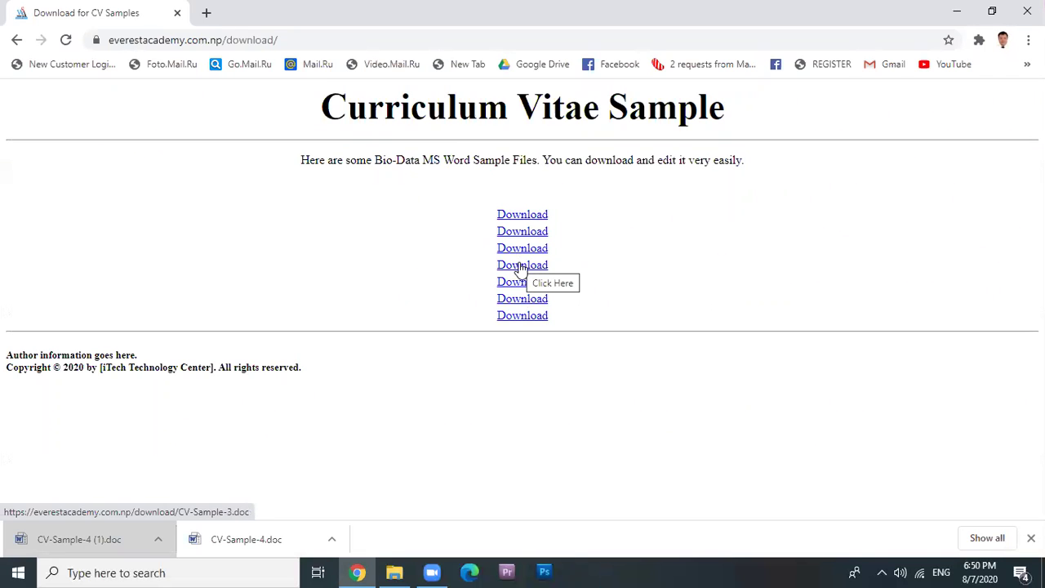
# Re-download and close CV-Sample-2 (1).docx, then download and open CV-Sample-0 (1).docx.
pyautogui.click(522, 248)
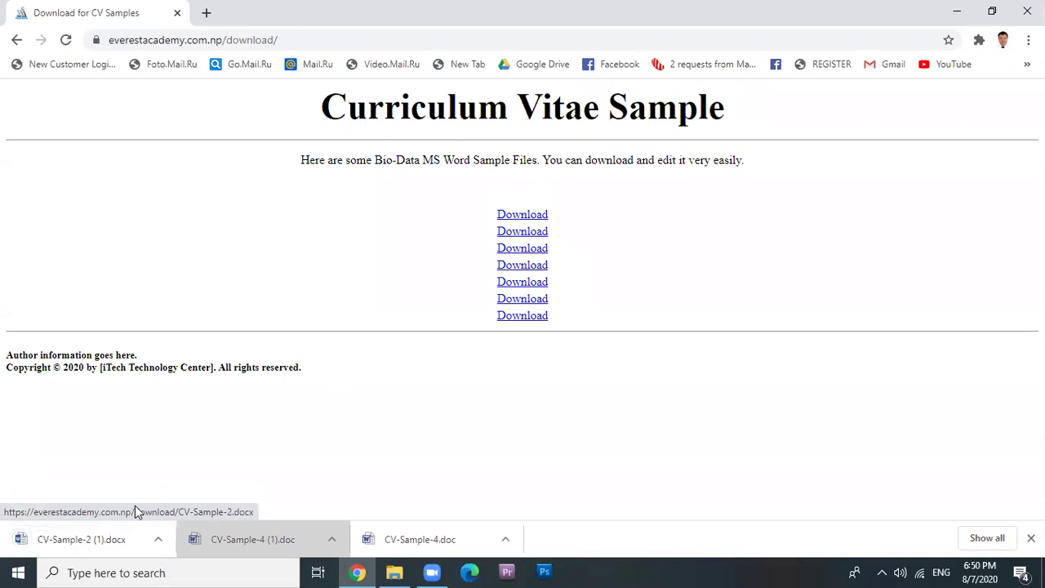
pyautogui.click(70, 538)
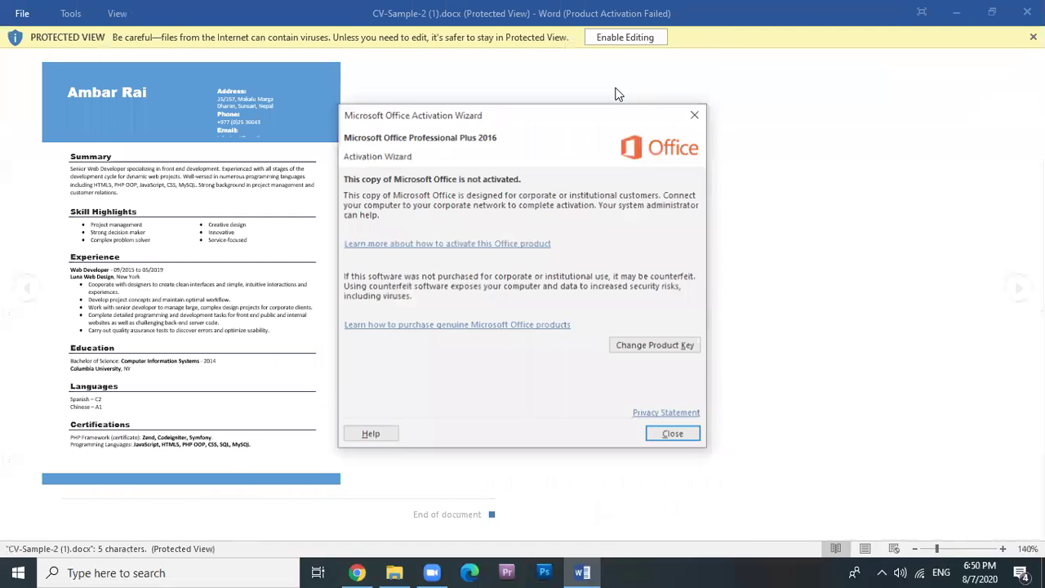
pyautogui.click(661, 442)
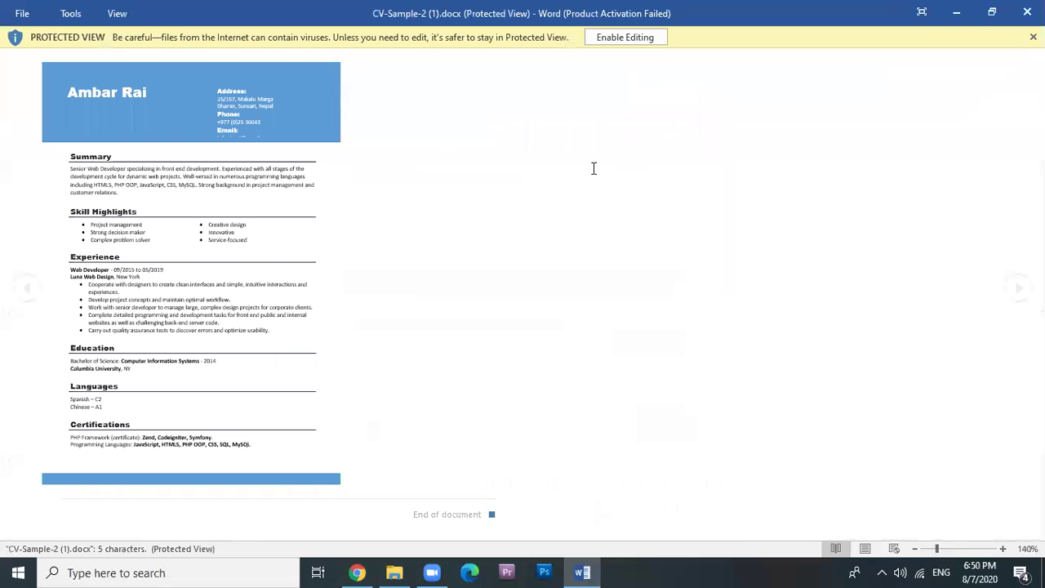
pyautogui.click(1027, 13)
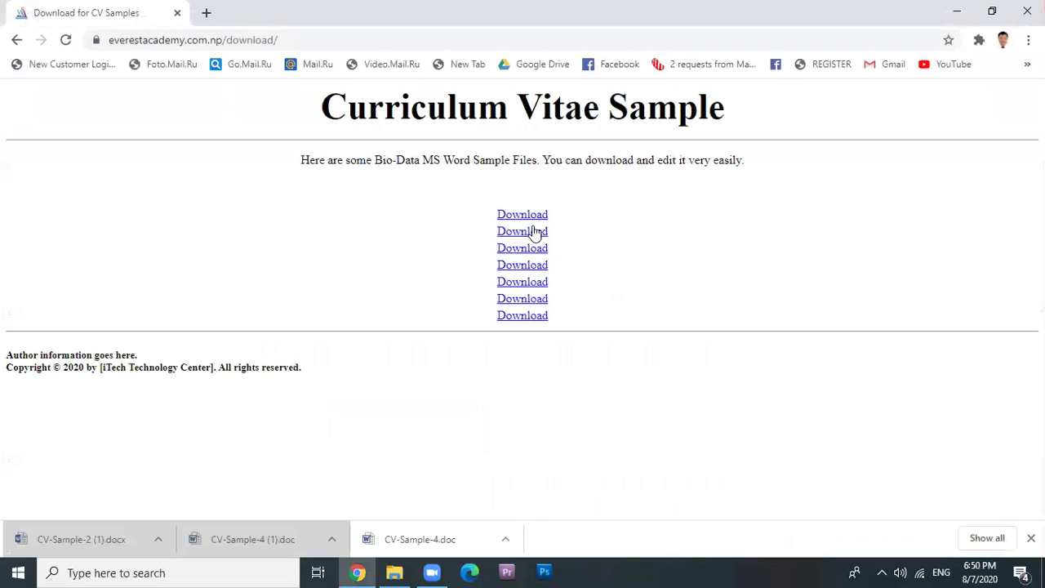
pyautogui.click(528, 221)
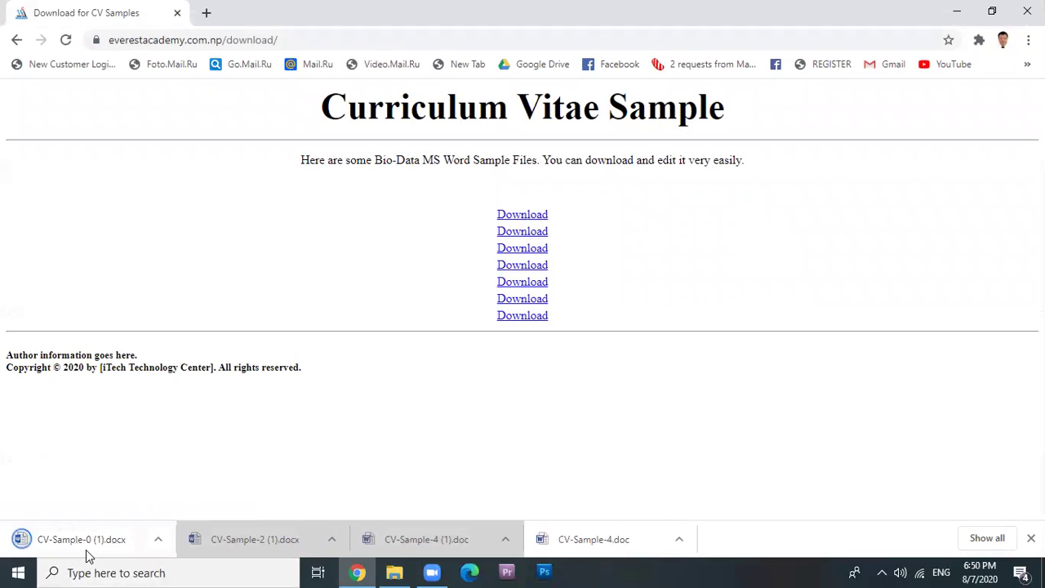
pyautogui.click(88, 549)
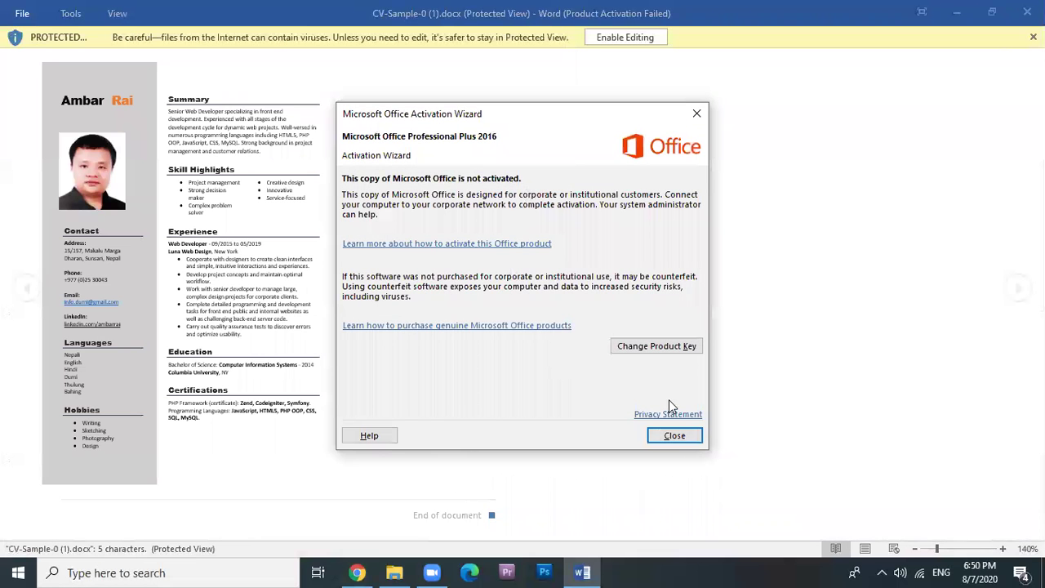
pyautogui.click(676, 435)
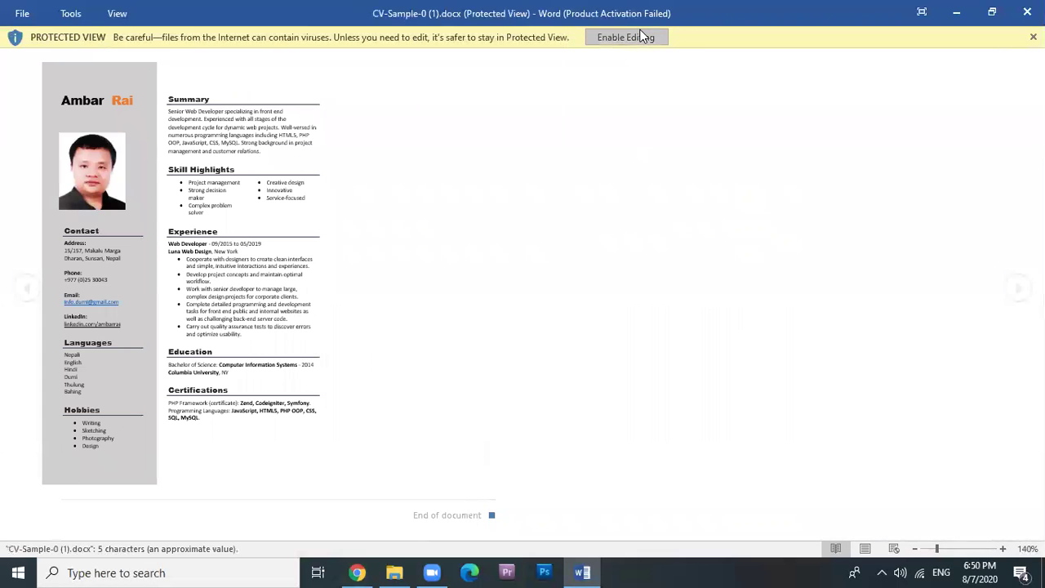
pyautogui.click(625, 36)
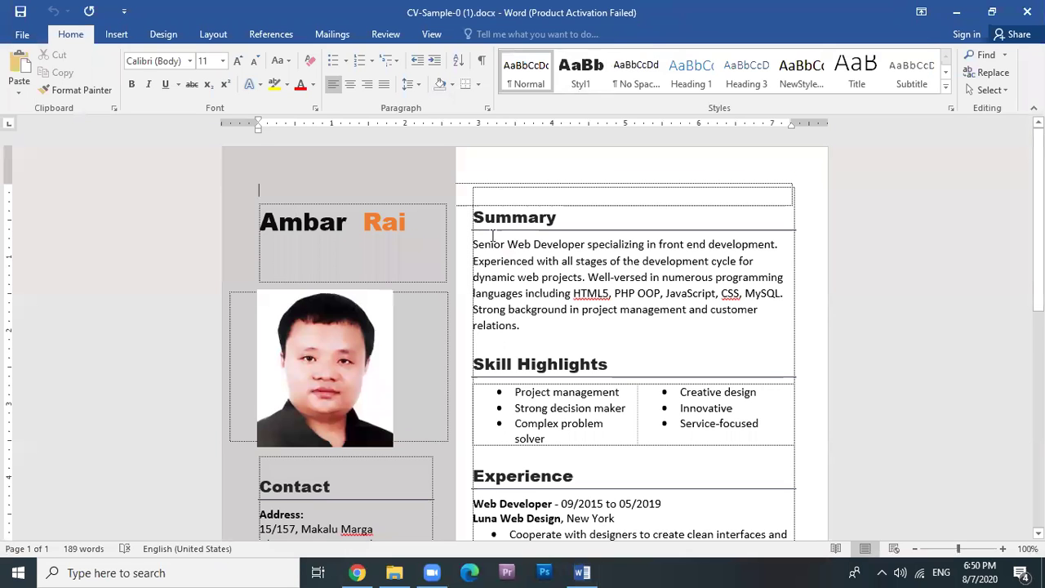
pyautogui.scroll(-10, 492, 236)
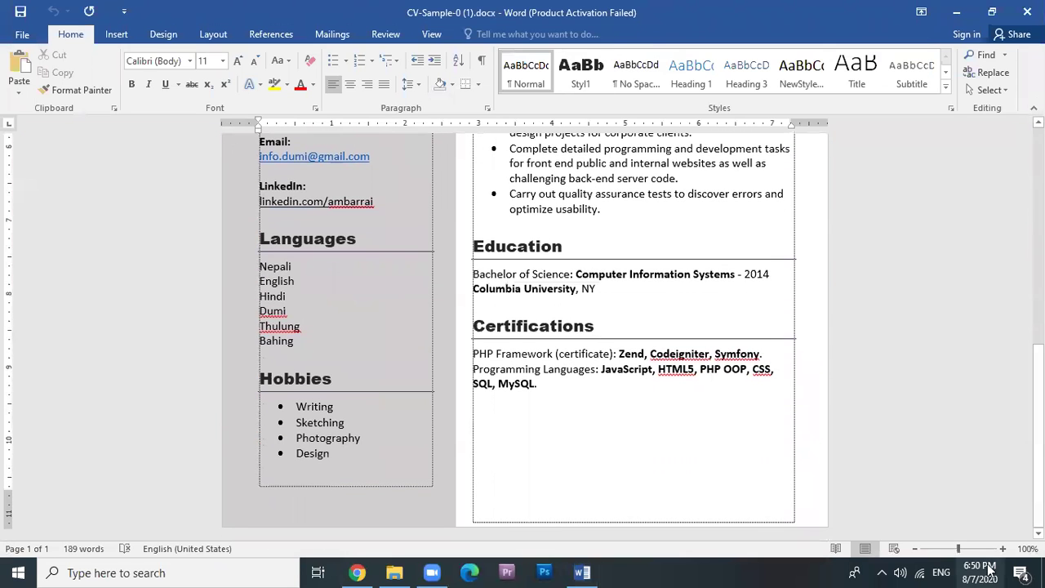
pyautogui.moveTo(958, 549); pyautogui.dragTo(941, 558)
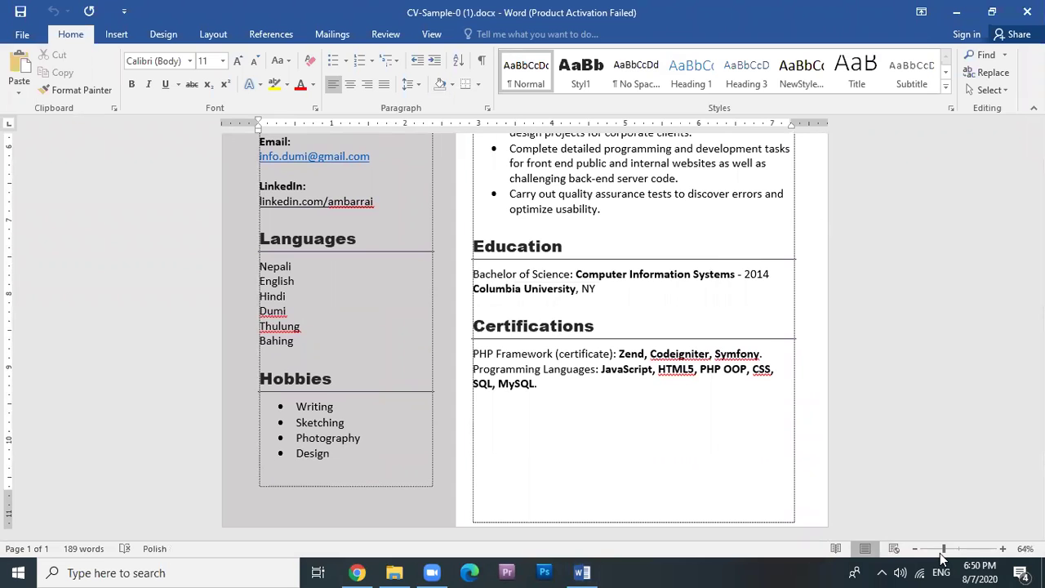
pyautogui.scroll(10, 634, 387)
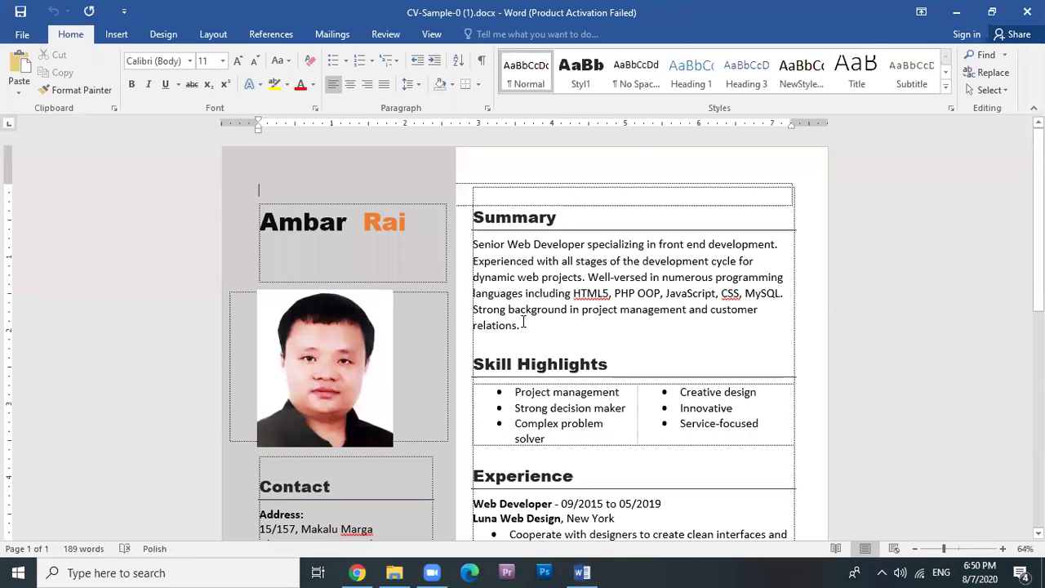
pyautogui.click(542, 277)
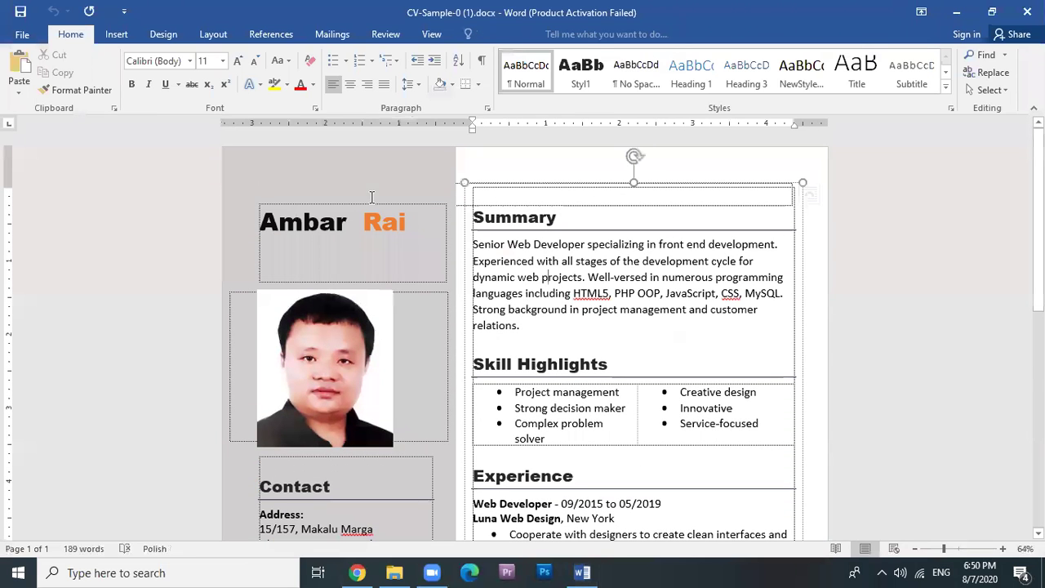
pyautogui.click(806, 239)
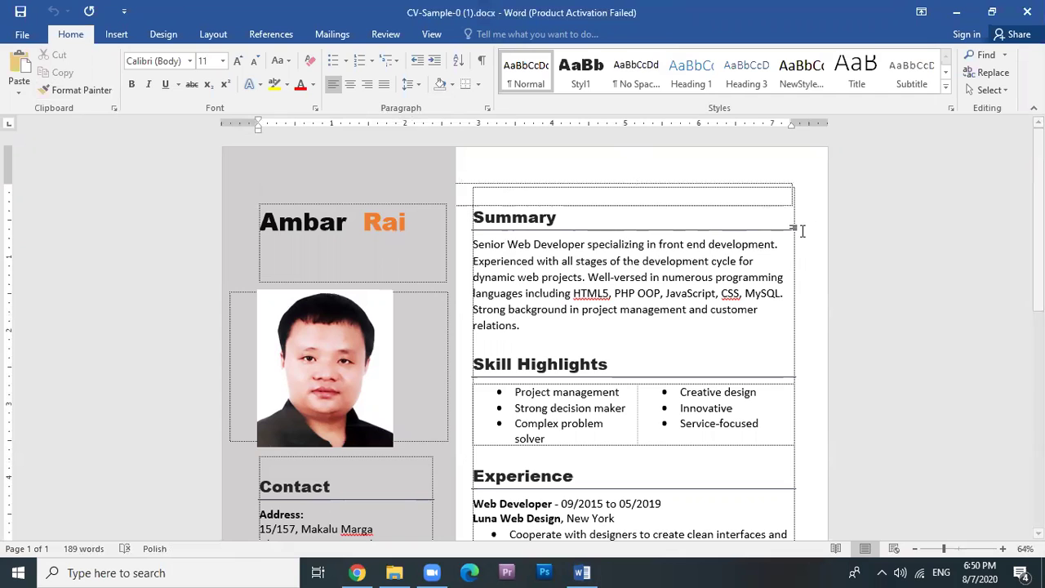
pyautogui.click(494, 310)
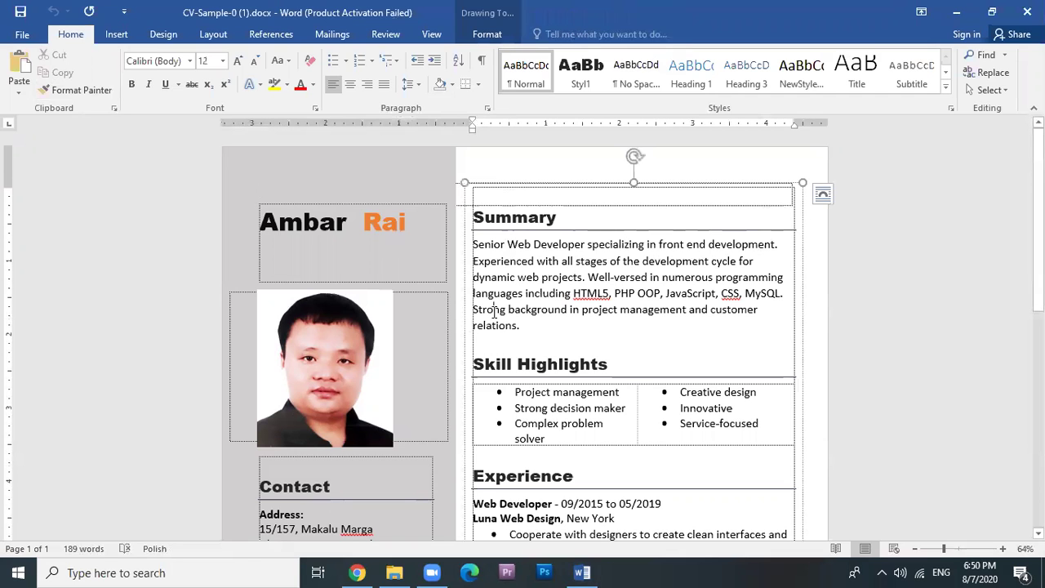
pyautogui.click(298, 217)
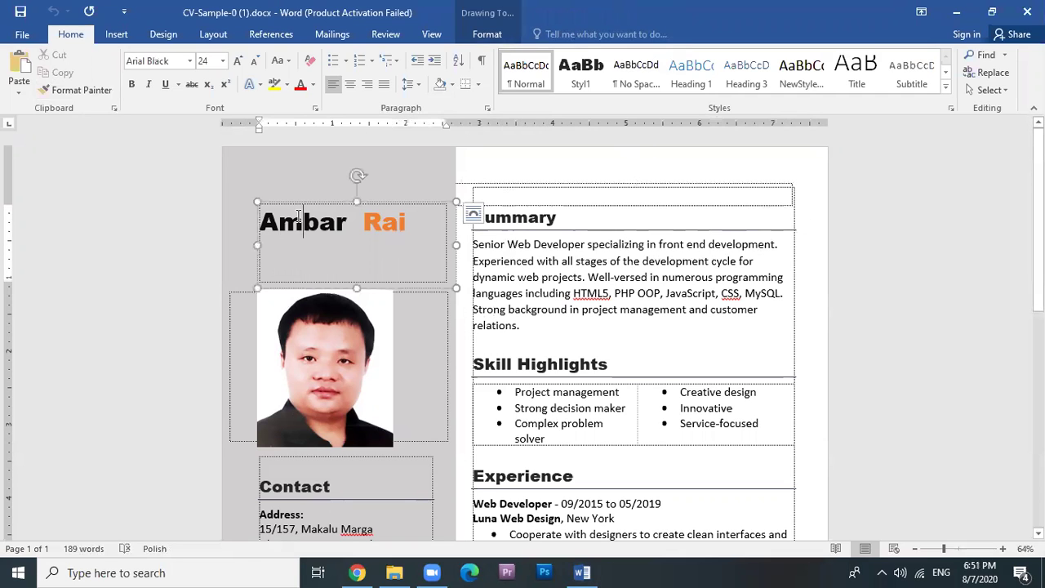
pyautogui.scroll(-3, 350, 333)
pyautogui.click(284, 388)
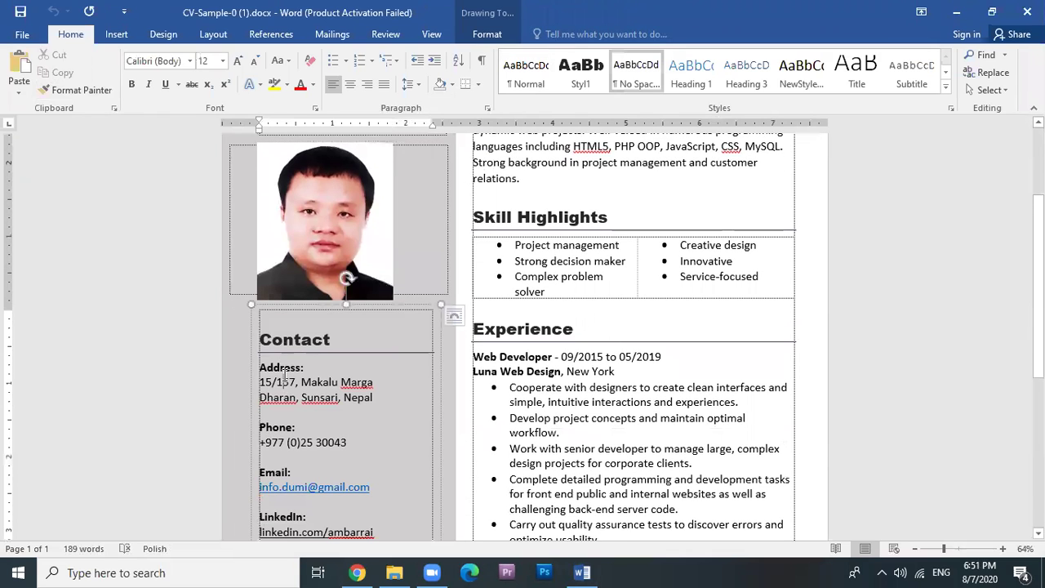
pyautogui.scroll(-5, 284, 388)
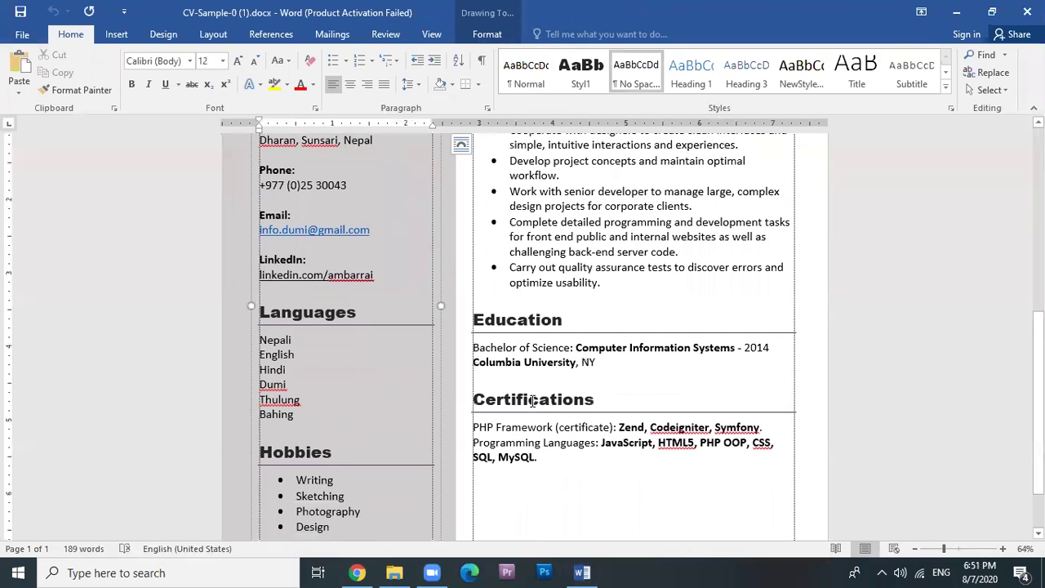
pyautogui.click(530, 399)
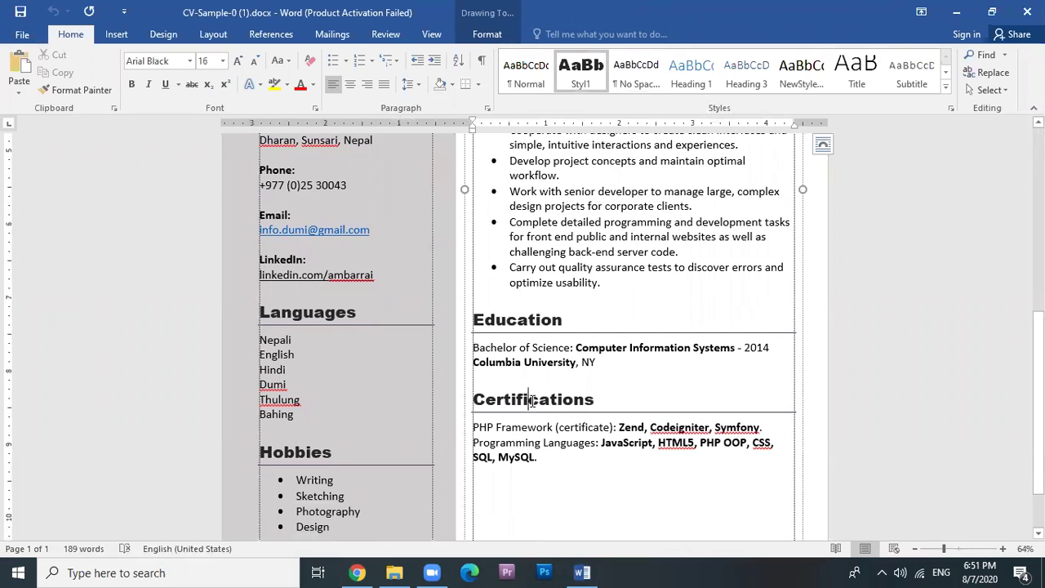
pyautogui.scroll(-2, 381, 433)
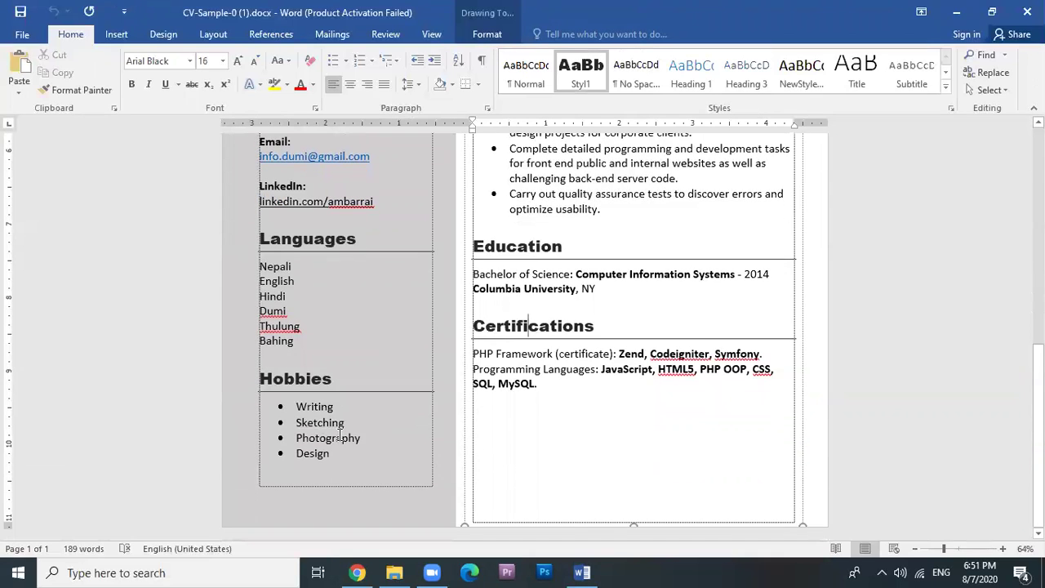
pyautogui.click(315, 422)
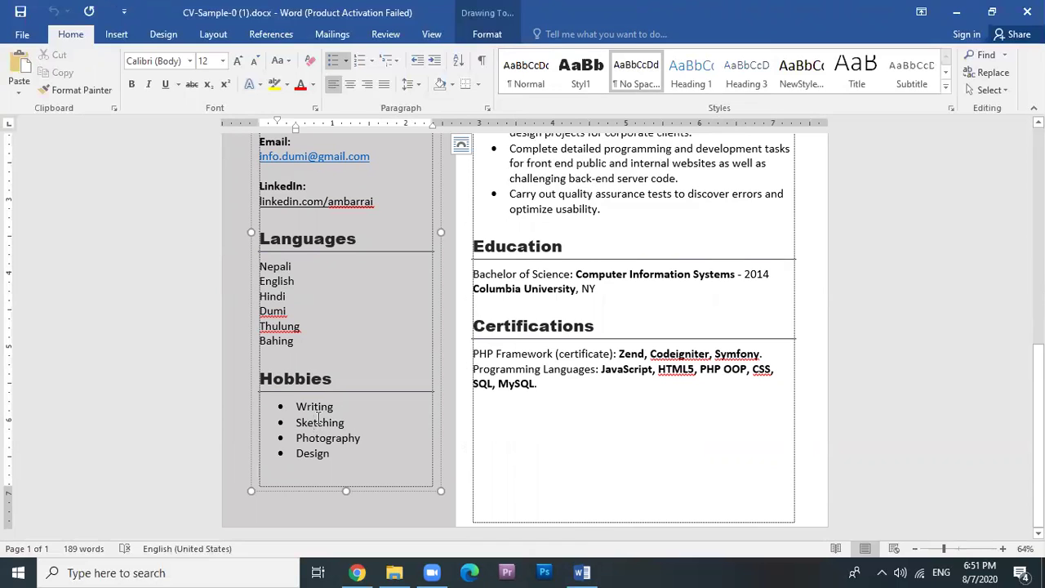
pyautogui.scroll(10, 318, 419)
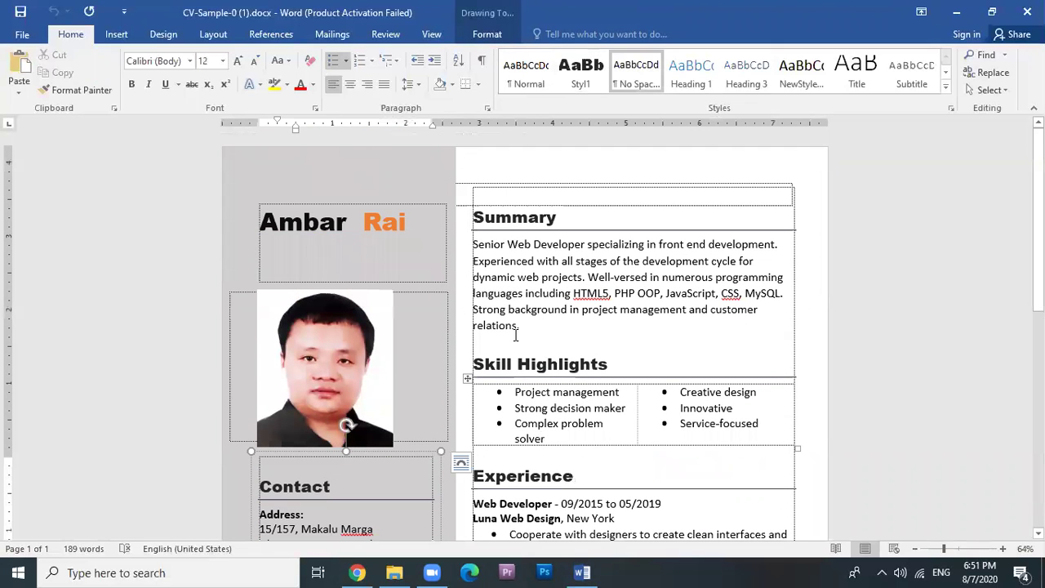
pyautogui.click(354, 230)
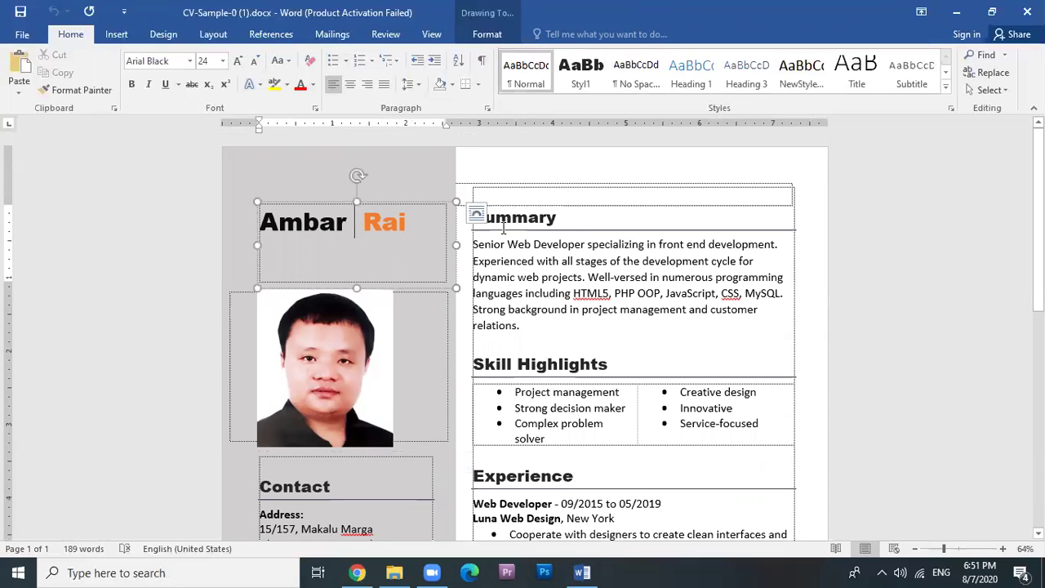
pyautogui.click(537, 261)
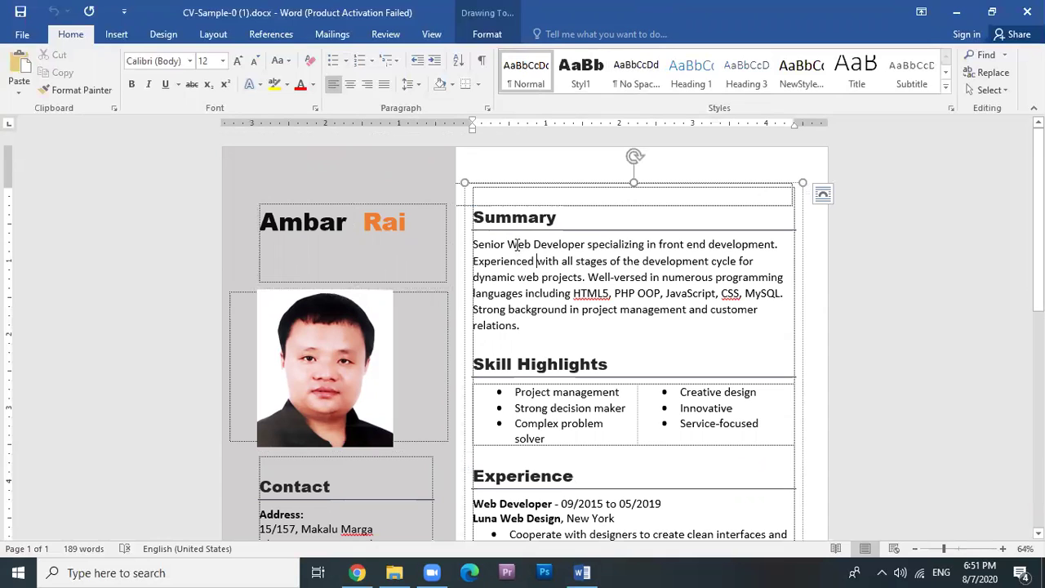
# Save the CV as CV-Sample-0 (1).pdf in PDF (*.pdf) format to the Desktop.
pyautogui.click(18, 38)
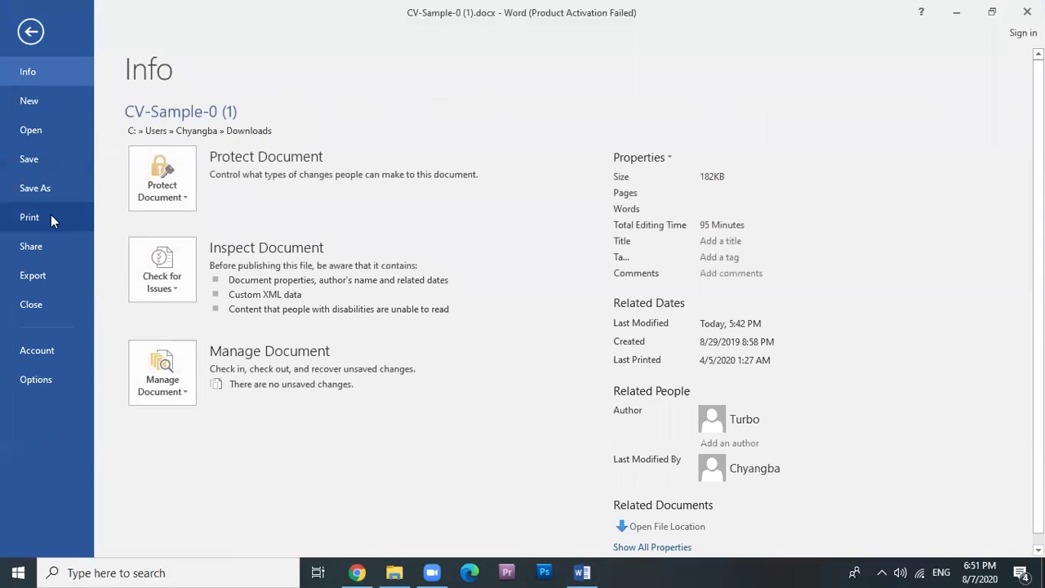
pyautogui.click(51, 187)
pyautogui.click(171, 239)
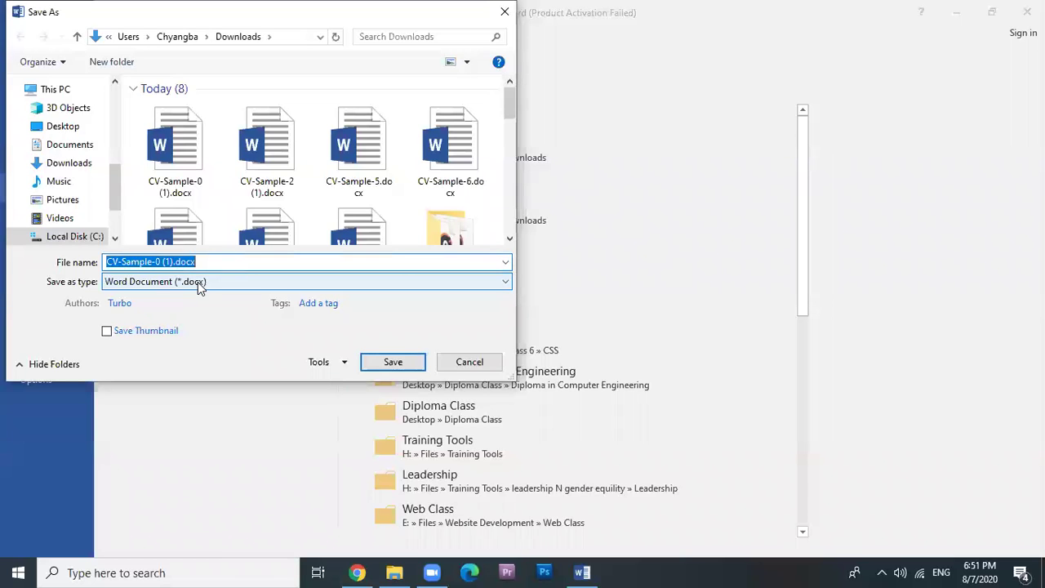
pyautogui.click(199, 282)
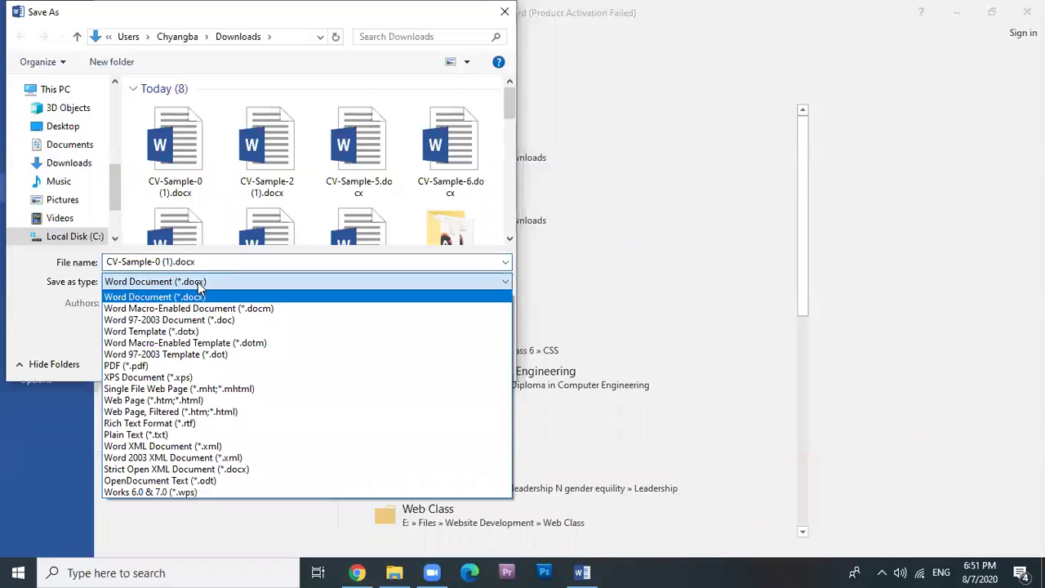
pyautogui.click(126, 367)
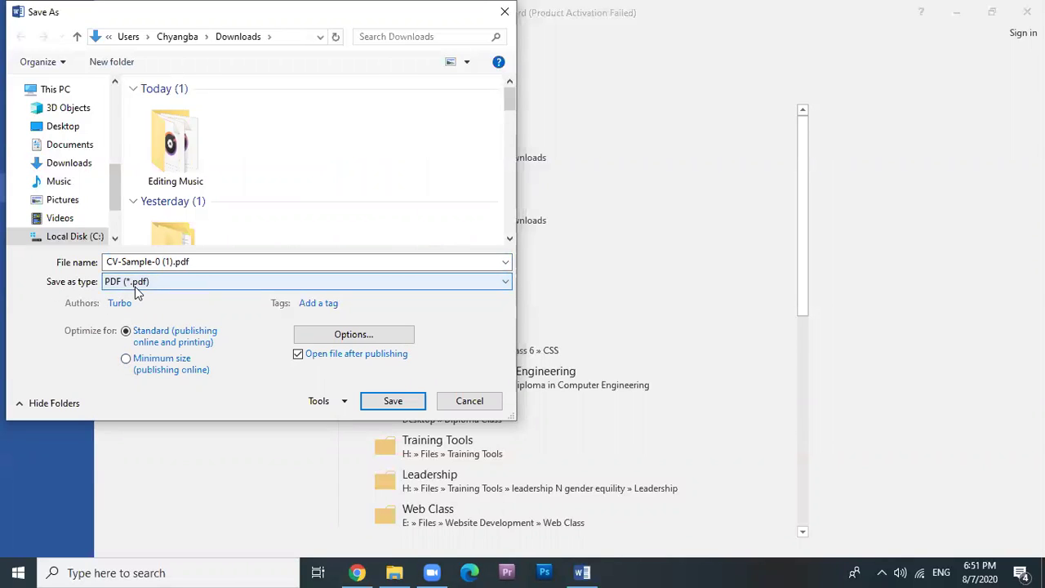
pyautogui.click(63, 126)
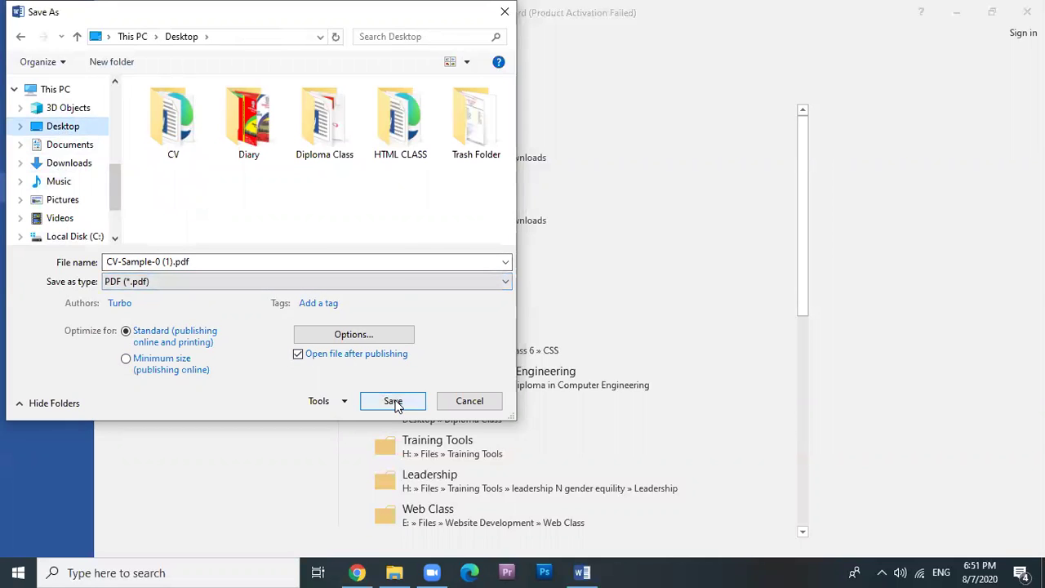
pyautogui.click(394, 401)
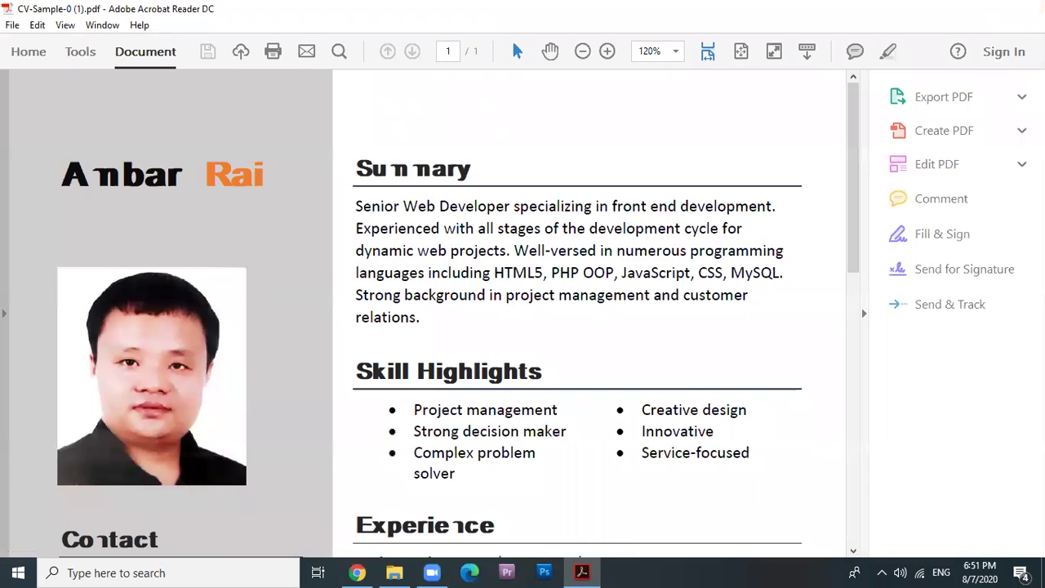
# Close the PDF viewer, minimise Chrome, refresh the desktop and open the CV PDF.
pyautogui.click(1025, 8)
pyautogui.click(958, 8)
pyautogui.rightClick(565, 132)
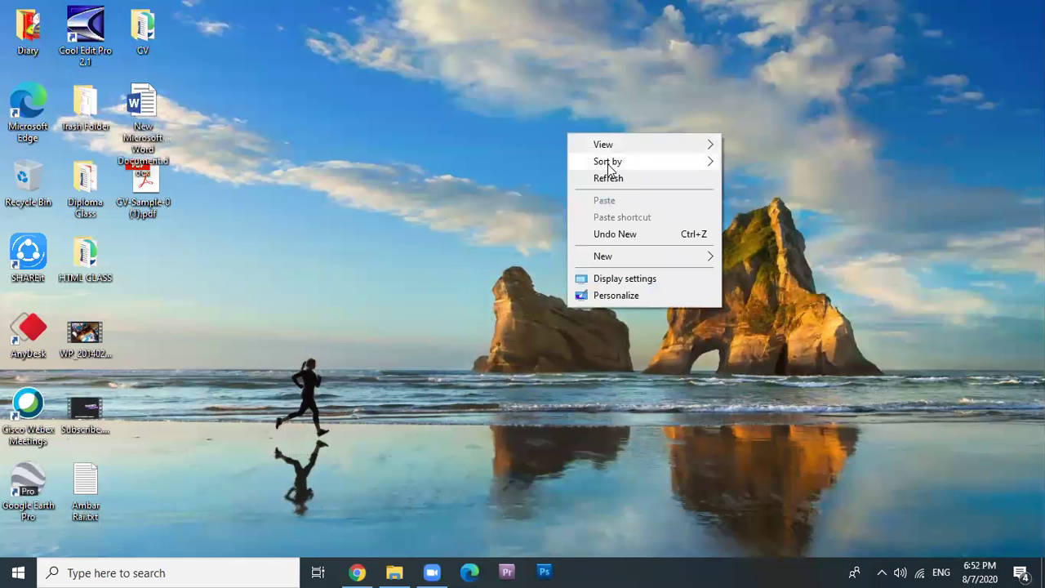
pyautogui.click(611, 179)
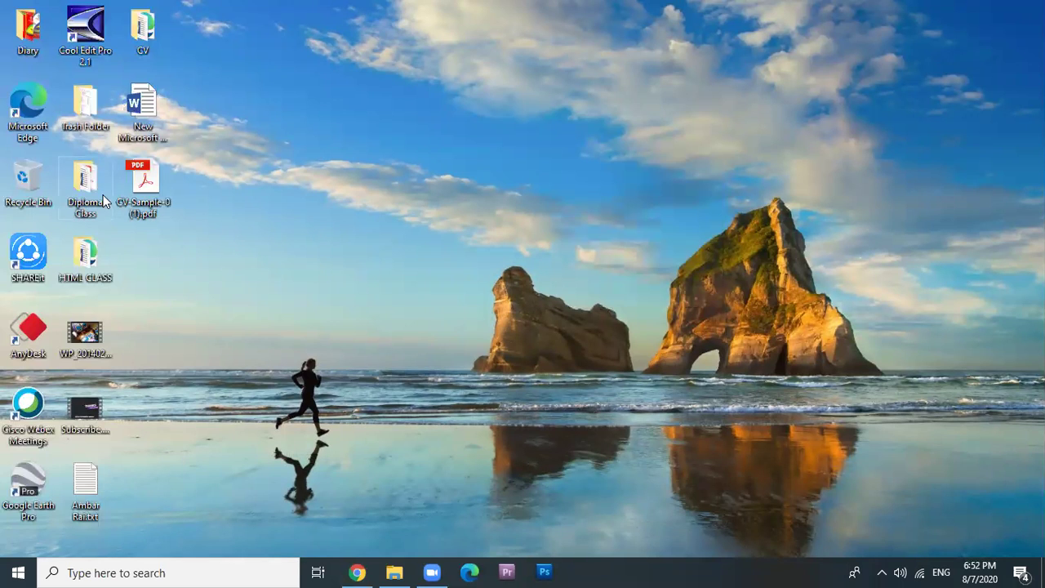
pyautogui.click(153, 186)
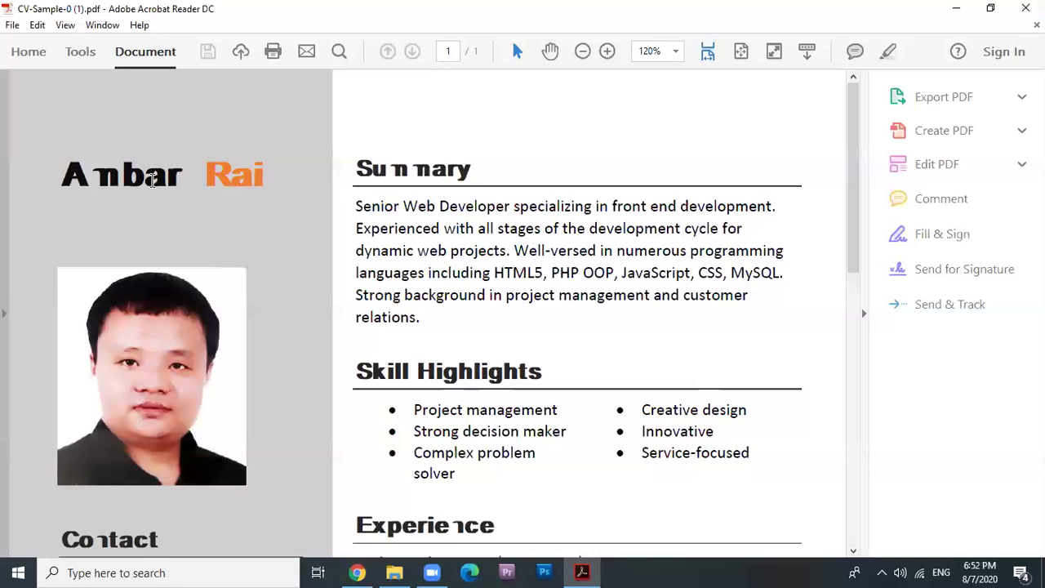
# Set the Acrobat Reader zoom to 100% and scroll through the CV page.
pyautogui.click(675, 51)
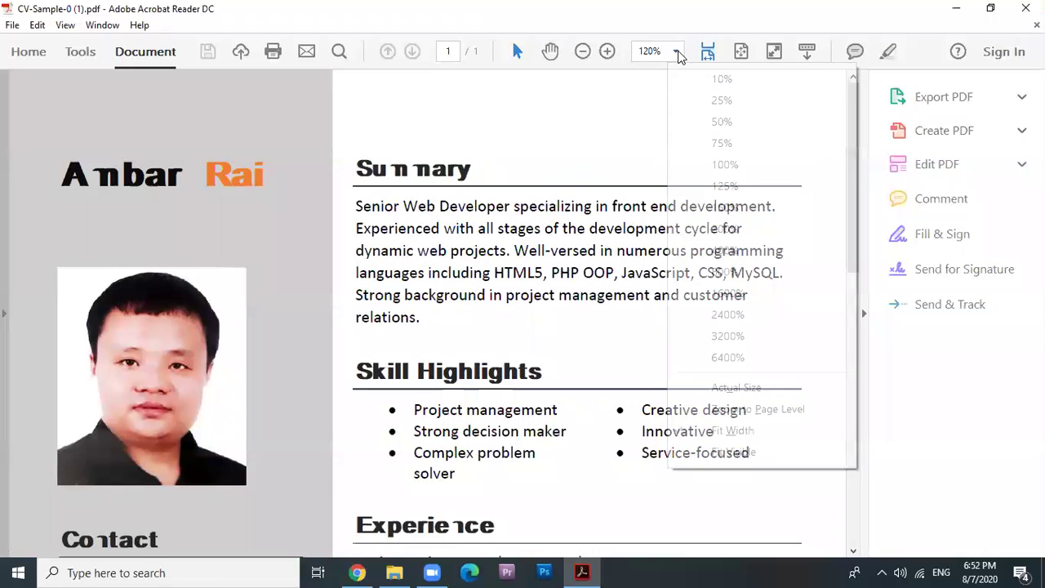
pyautogui.click(723, 167)
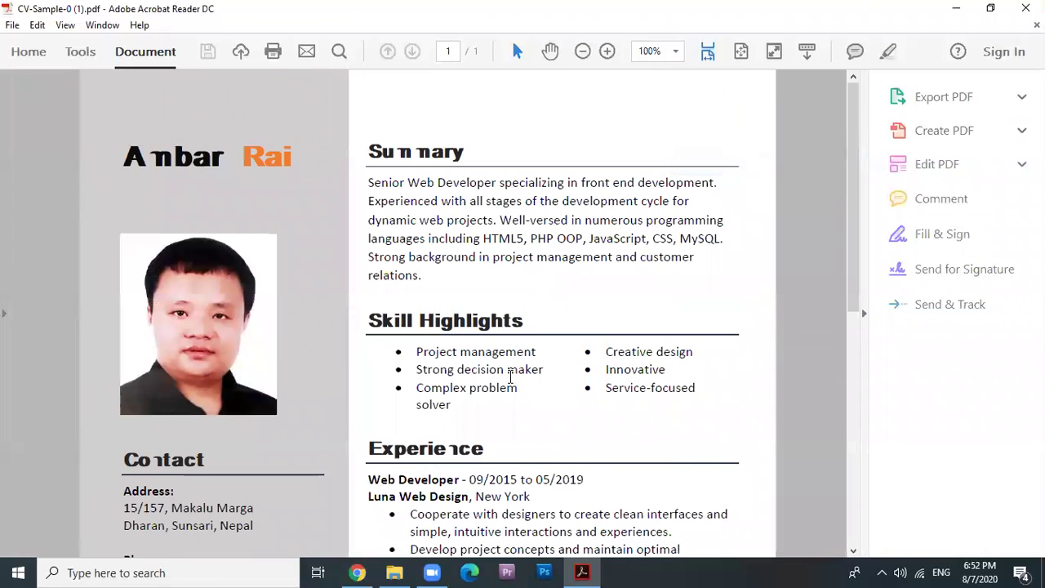
pyautogui.scroll(-10, 564, 408)
pyautogui.scroll(10, 592, 441)
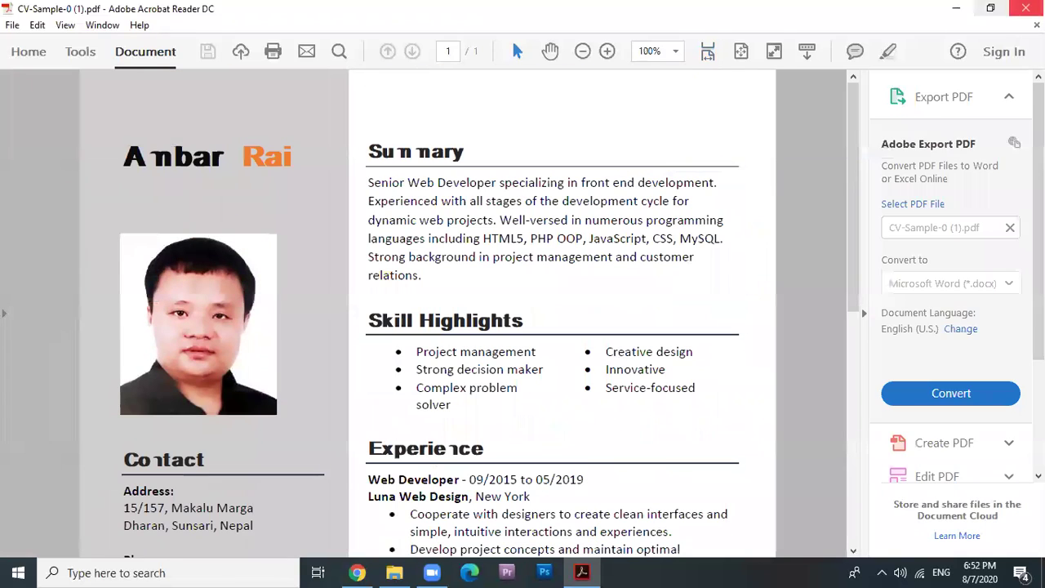
# Close Acrobat Reader, refresh the desktop to show the PDF icon, and restore Chrome.
pyautogui.click(1026, 8)
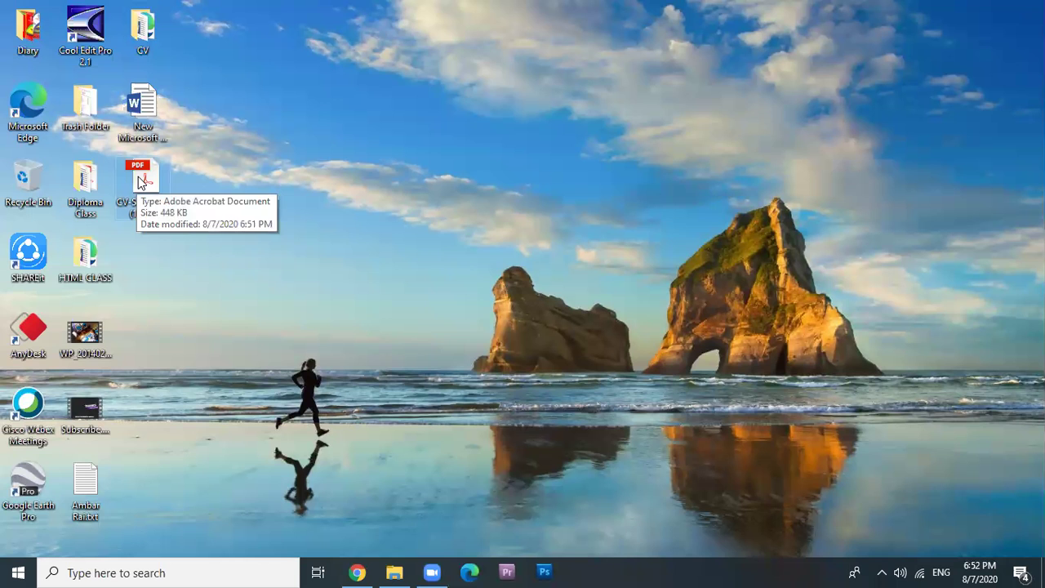
pyautogui.rightClick(627, 170)
pyautogui.click(670, 218)
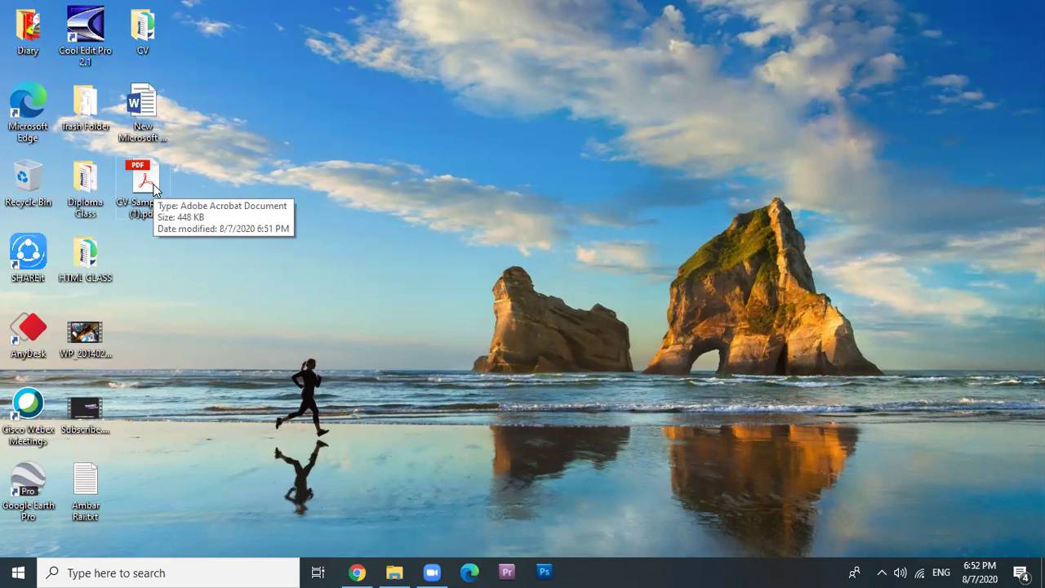
pyautogui.click(357, 572)
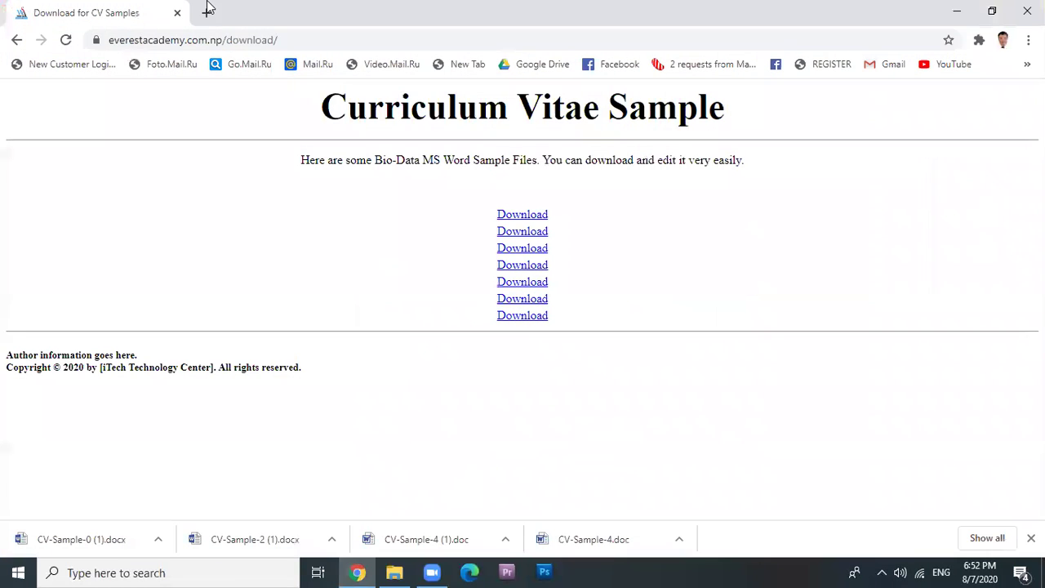
pyautogui.click(215, 40)
pyautogui.write('g')
pyautogui.press('Return')
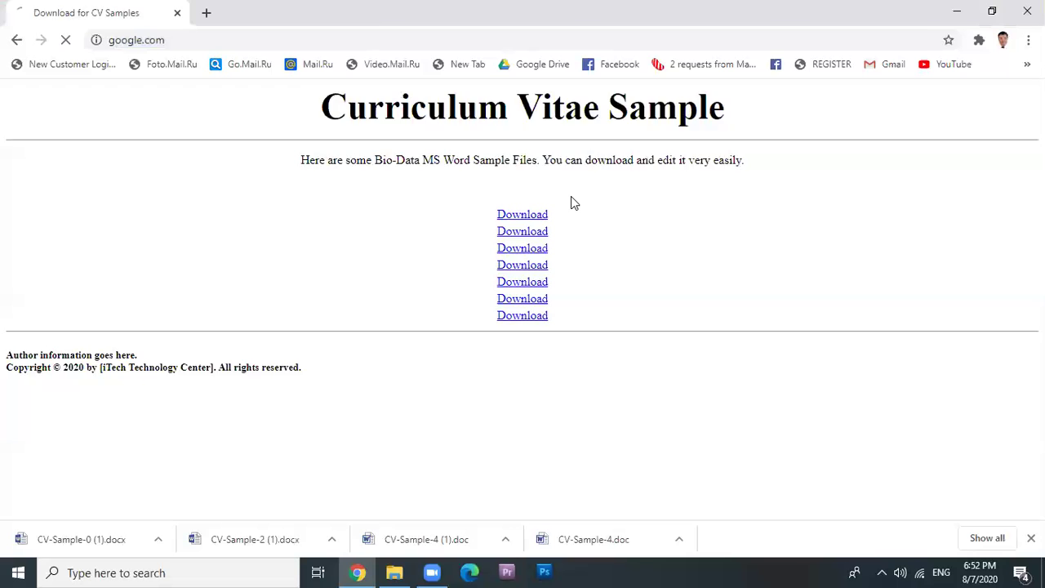
pyautogui.write('adboe reader')
pyautogui.press('Return')
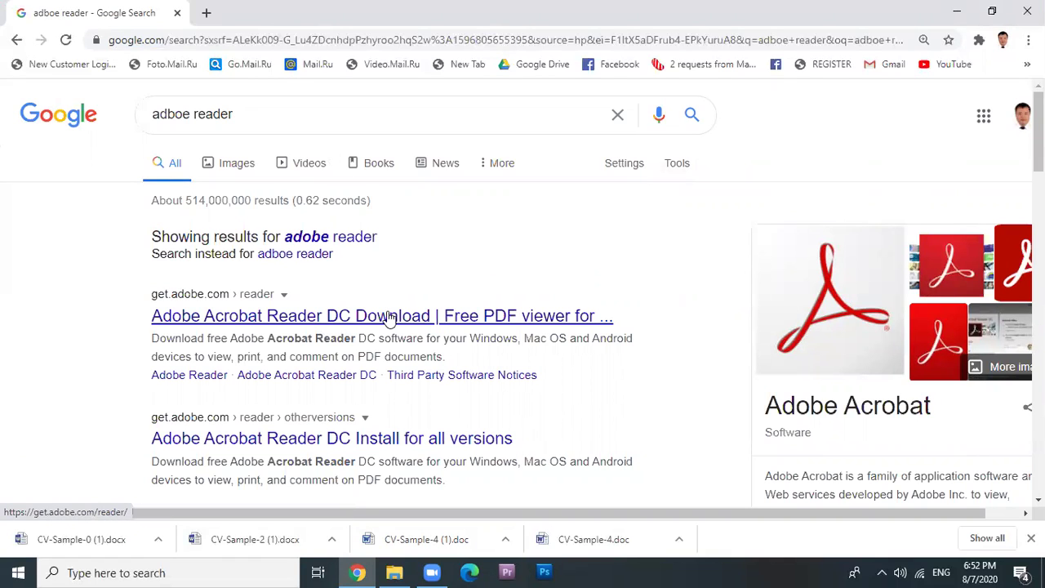
pyautogui.click(389, 316)
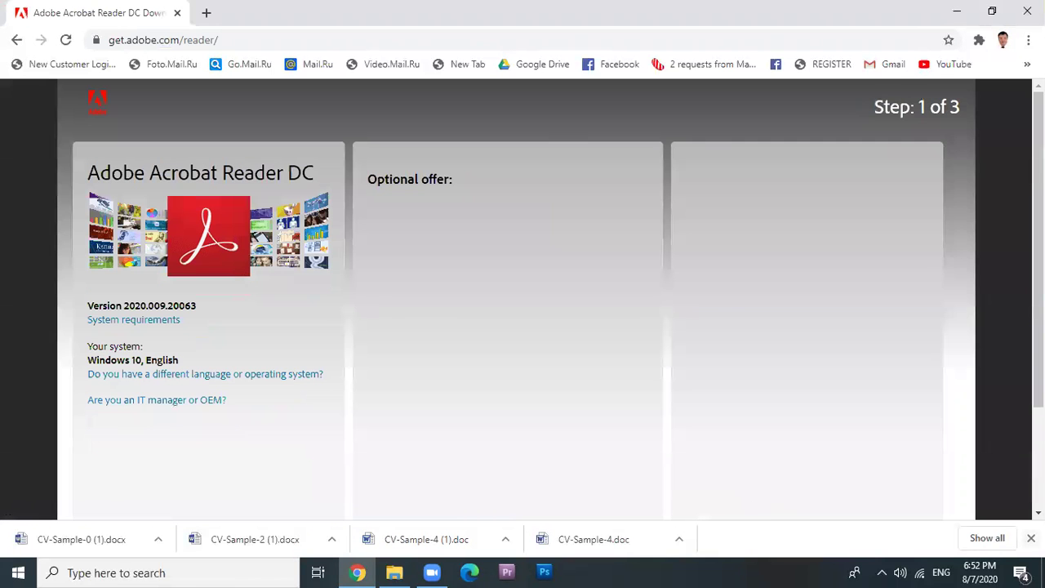
pyautogui.click(1031, 538)
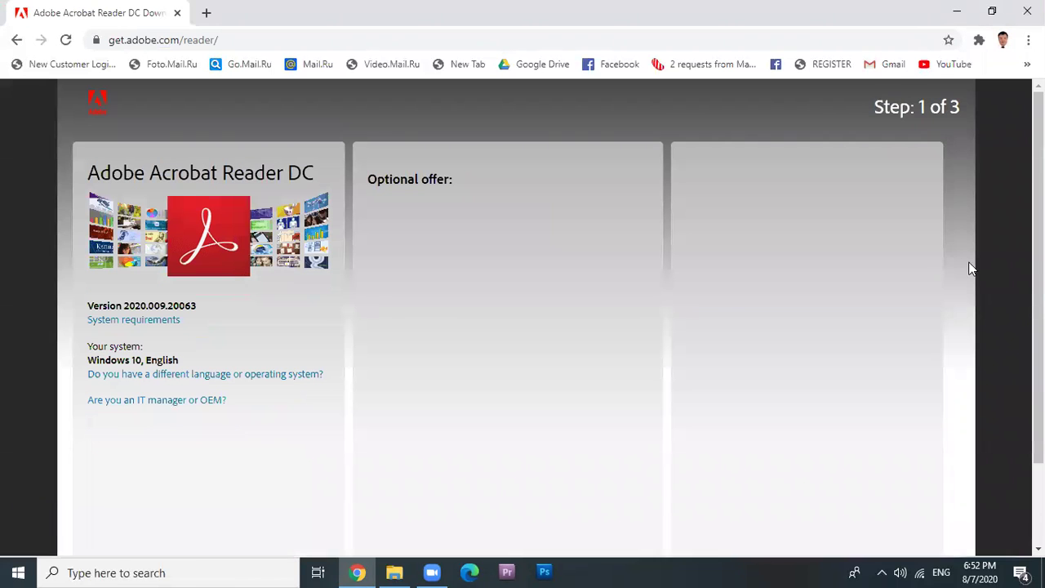
pyautogui.click(1006, 18)
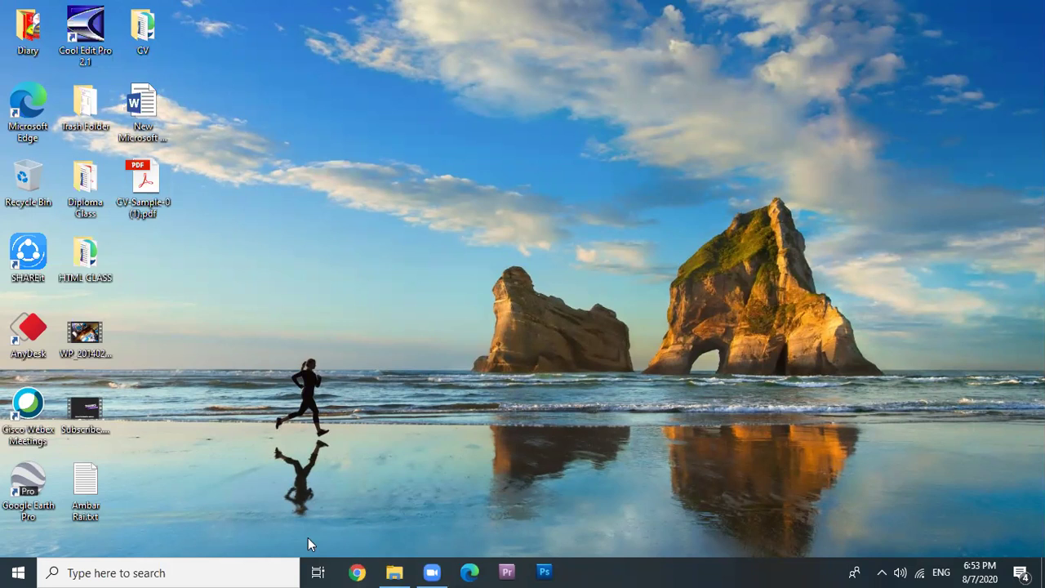
pyautogui.moveTo(398, 571)
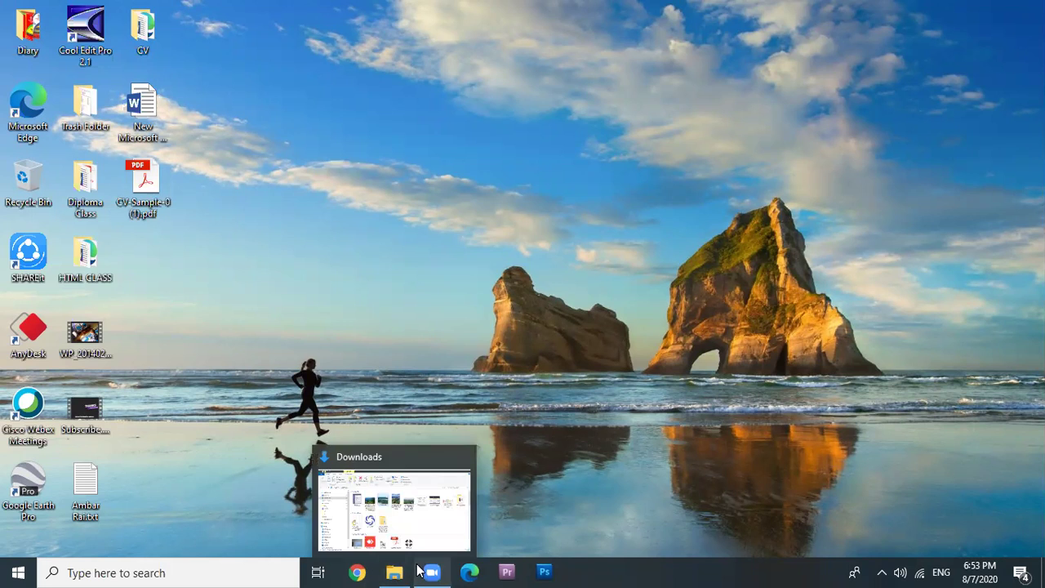
pyautogui.moveTo(438, 570)
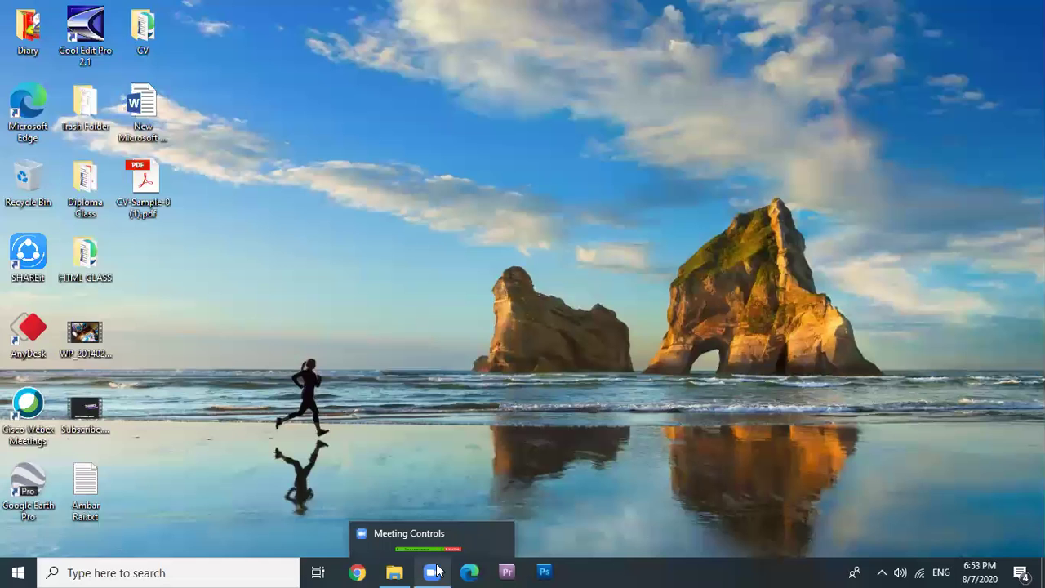